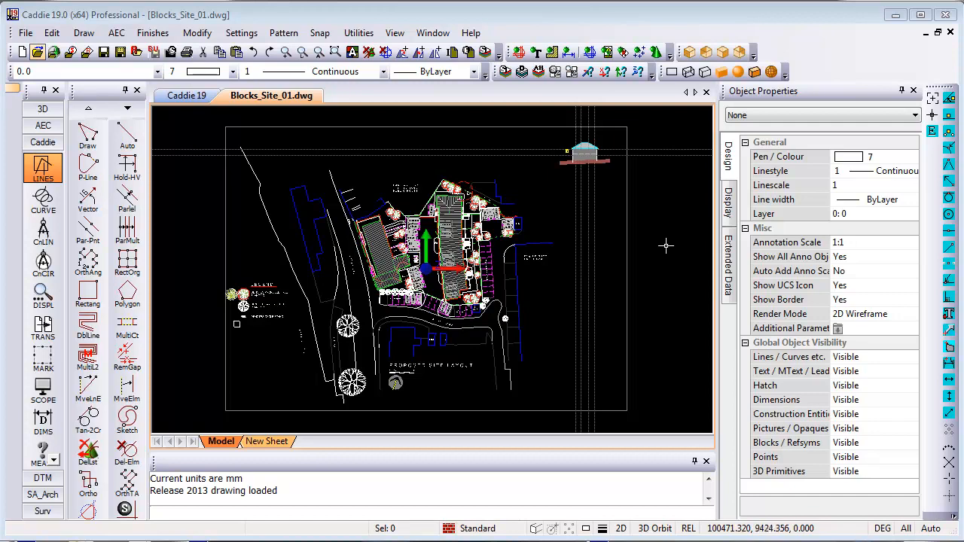
- Examine the brick house elevation and the separate window drawing beside it
scroll(565, 204, "up", 5)
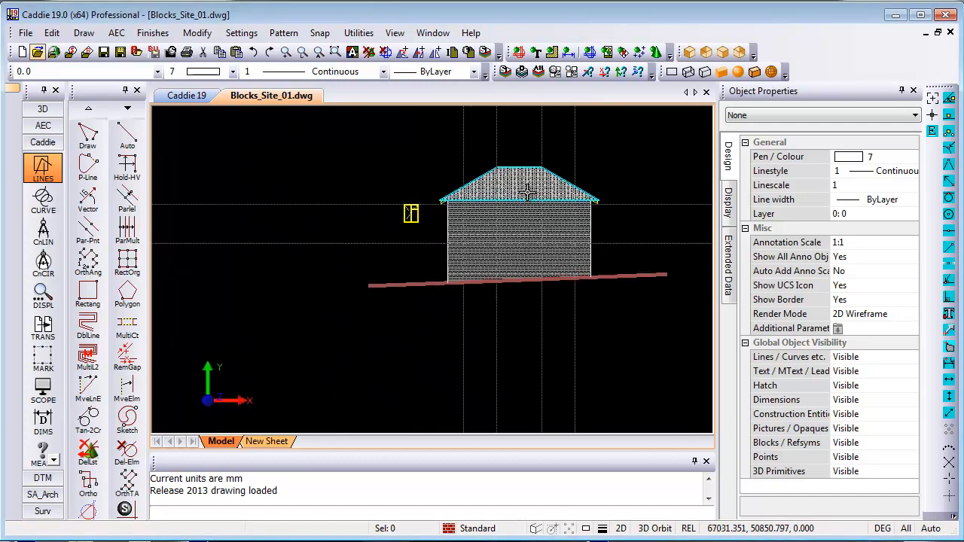
scroll(528, 193, "up", 5)
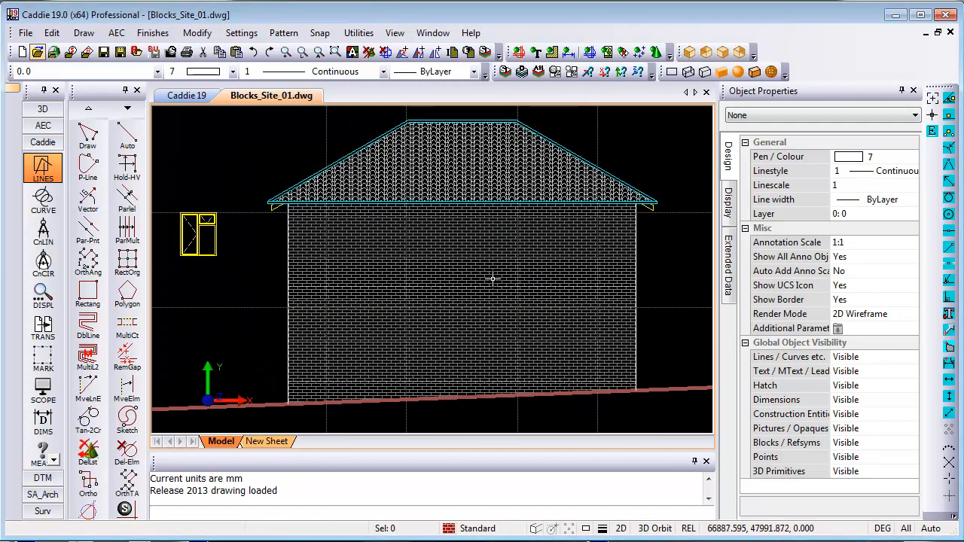
middle_click_drag(493, 279, 518, 277)
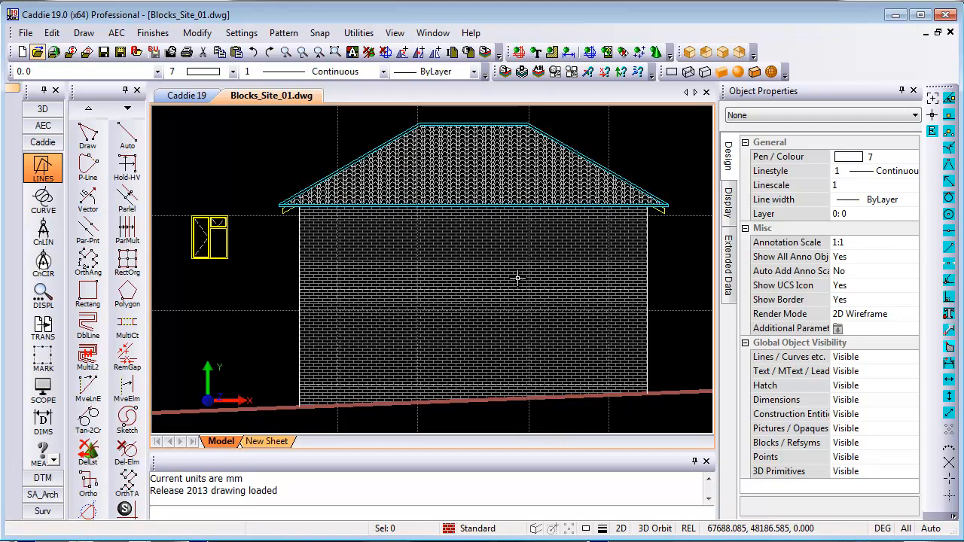
middle_click_drag(518, 278, 525, 277)
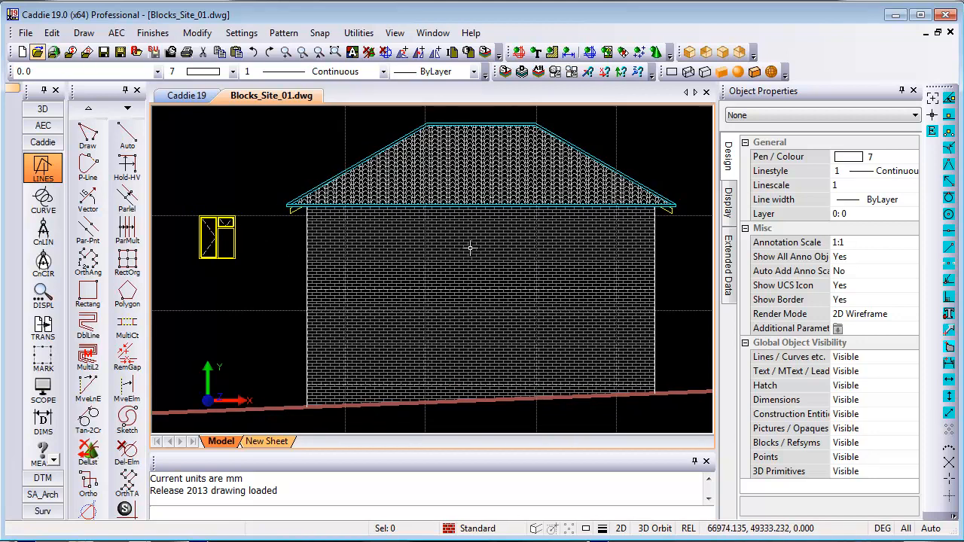
middle_click_drag(501, 296, 505, 294)
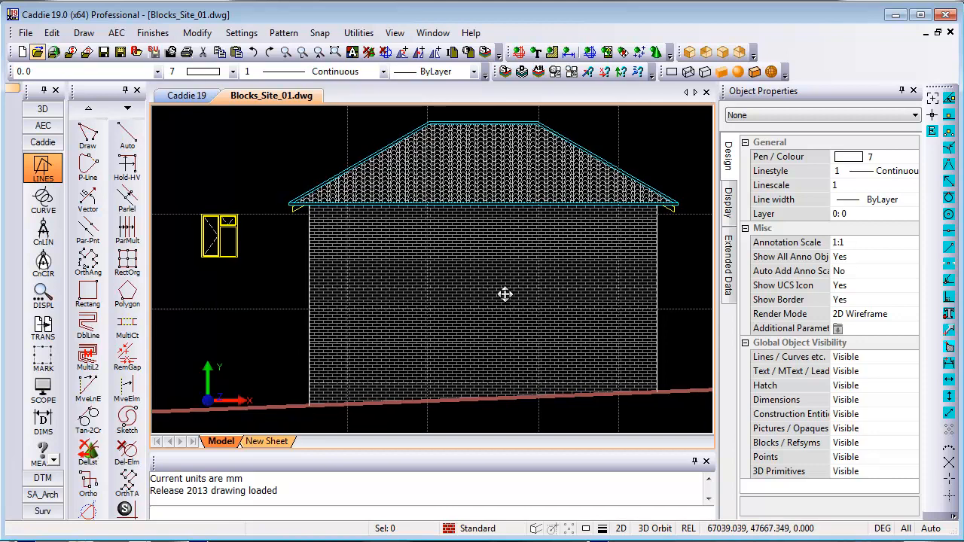
scroll(168, 231, "up", 2)
scroll(249, 260, "up", 2)
scroll(338, 209, "up", 1)
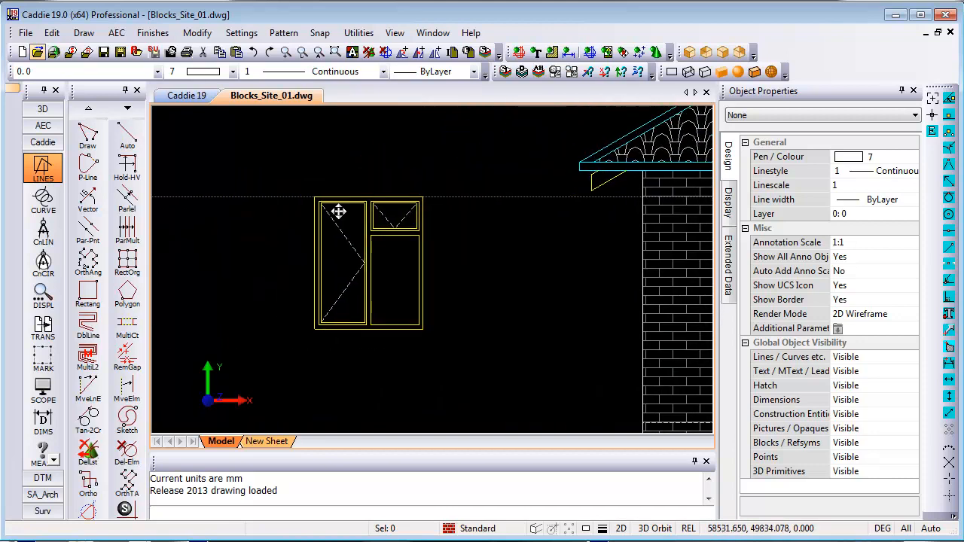
scroll(343, 282, "up", 1)
- Examine the window's geometry by selecting several of its individual lines and finally the whole window
left_click(370, 275)
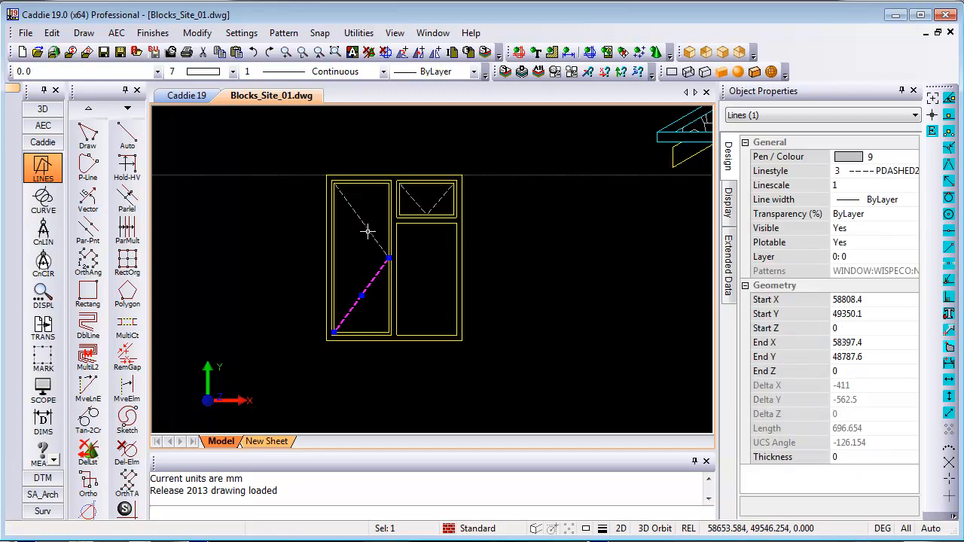
left_click(369, 232)
left_click(400, 224)
left_click(397, 245)
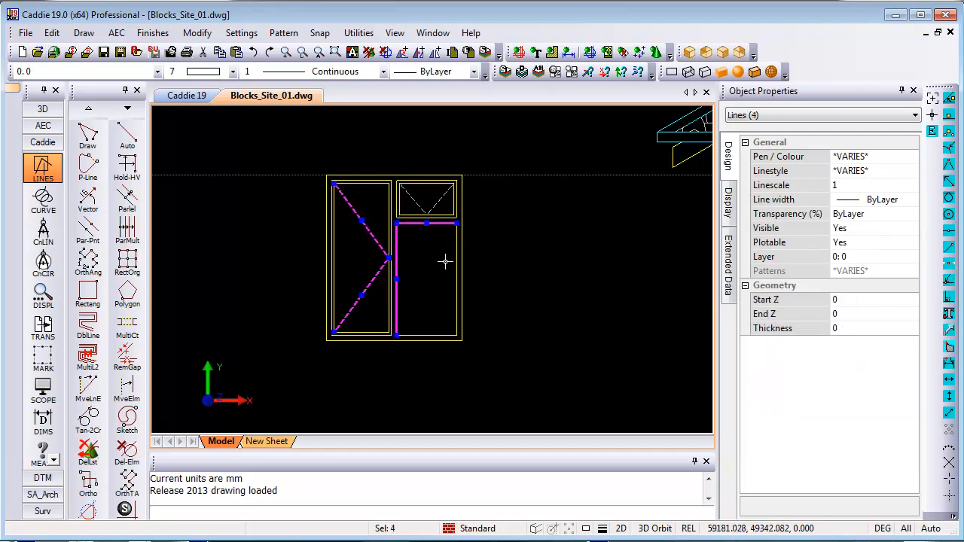
left_click(454, 261)
left_click(311, 365)
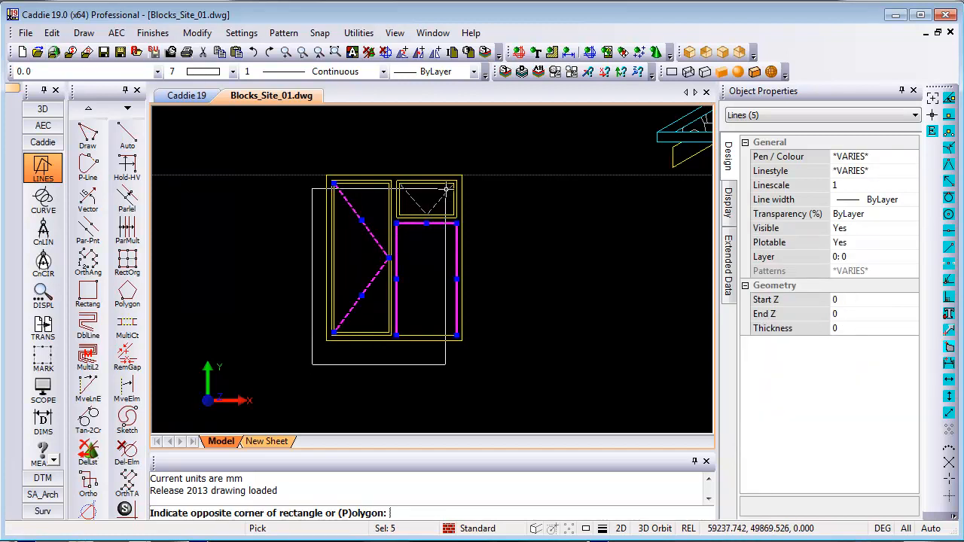
left_click(476, 147)
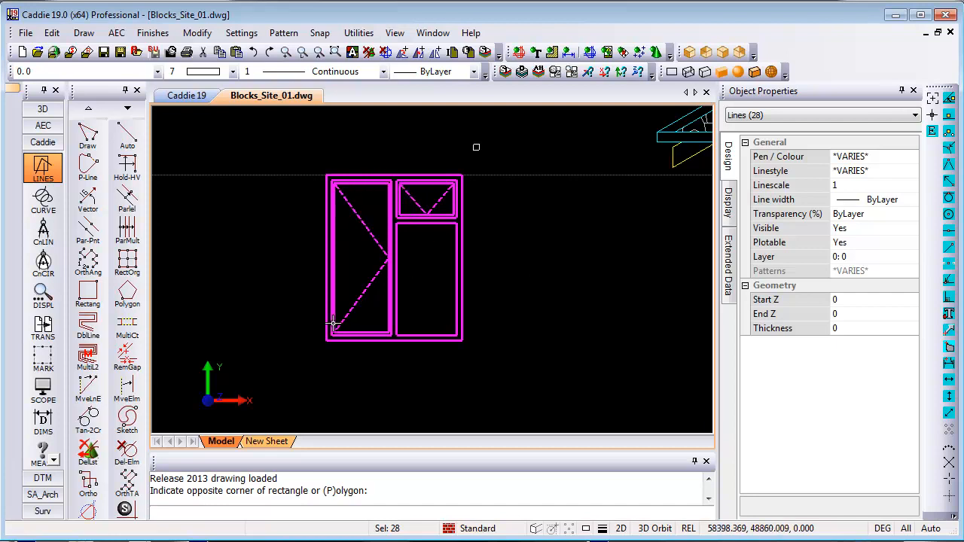
- Select the entire window drawing and start making a block from it named Win1
left_click(287, 360)
left_click(491, 146)
right_click(383, 133)
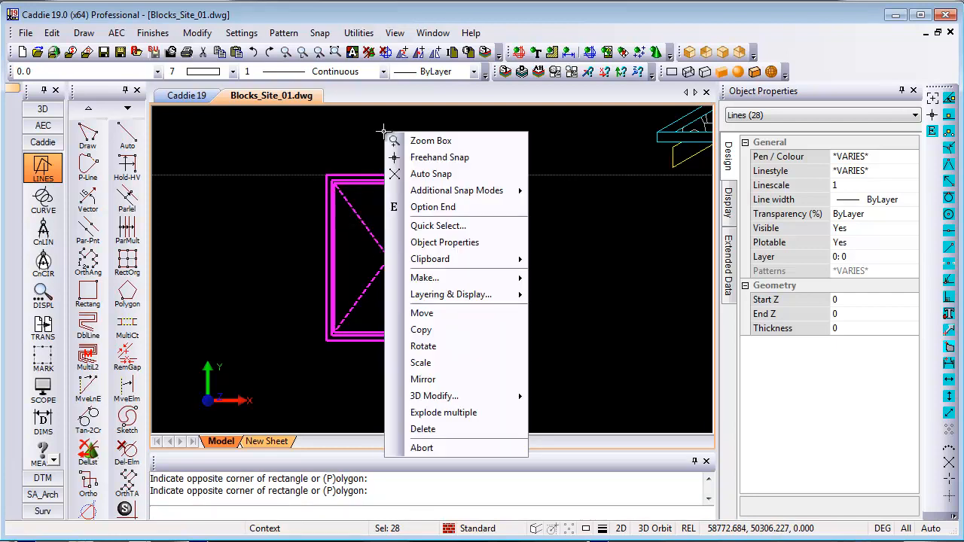
mouse_move(425, 278)
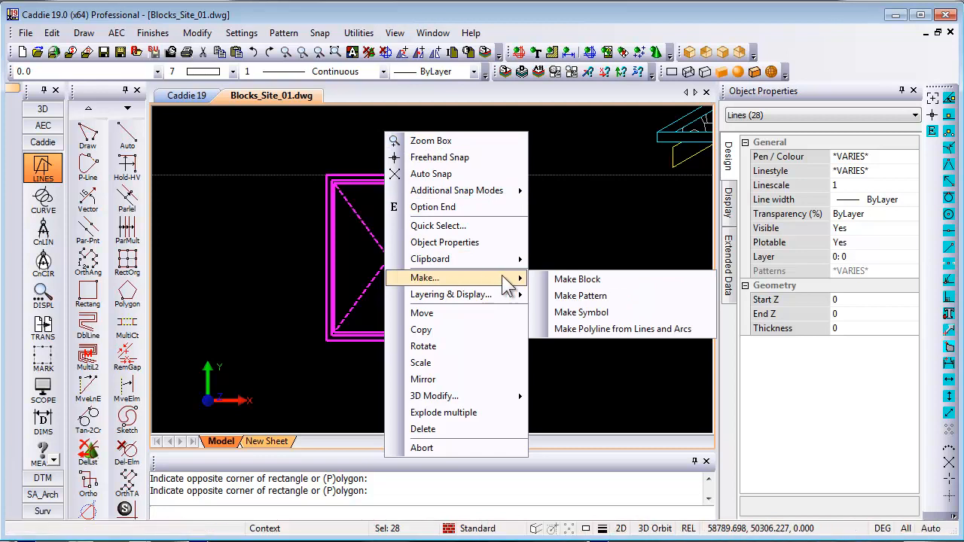
left_click(605, 279)
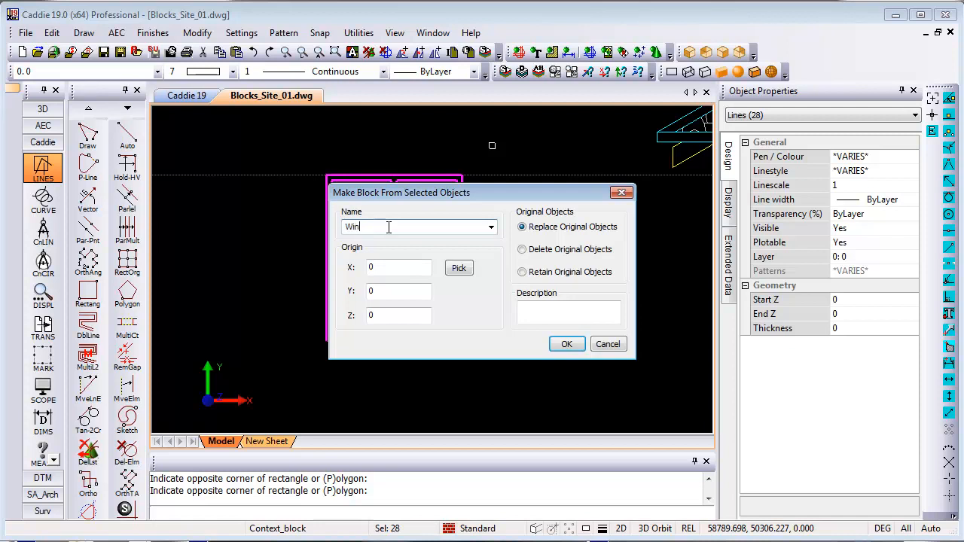
- Set the block origin at the midpoint of the window's top edge and create the block, replacing the original objects
left_click(459, 269)
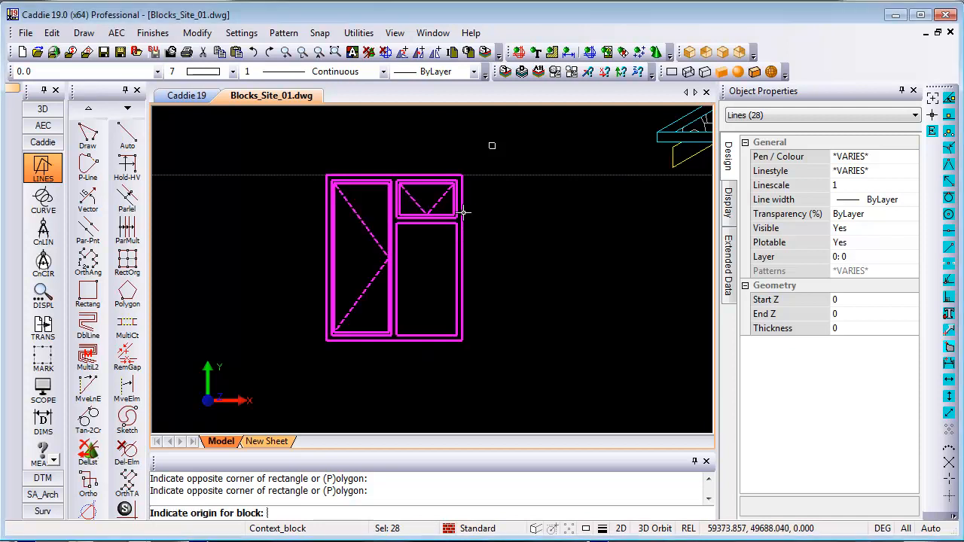
right_click(473, 207)
left_click(520, 249)
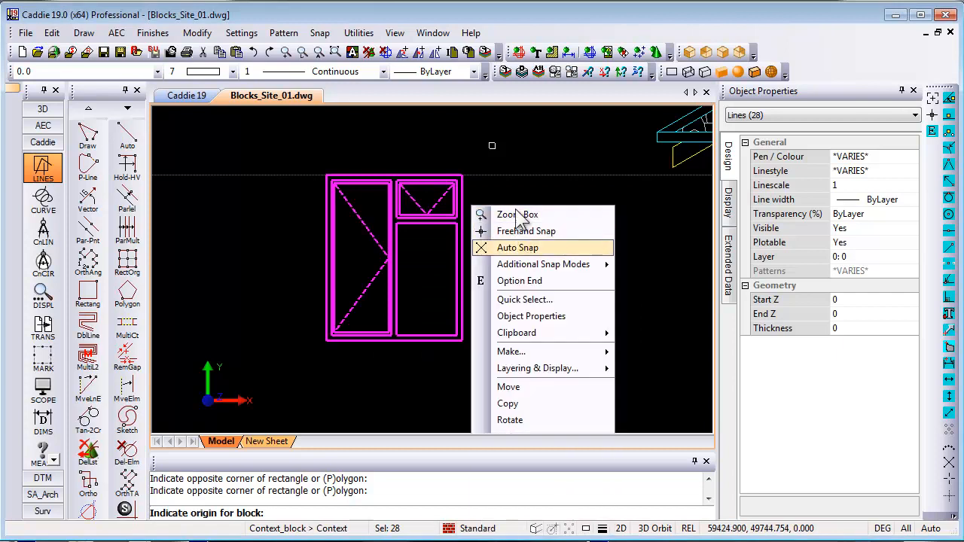
left_click(396, 165)
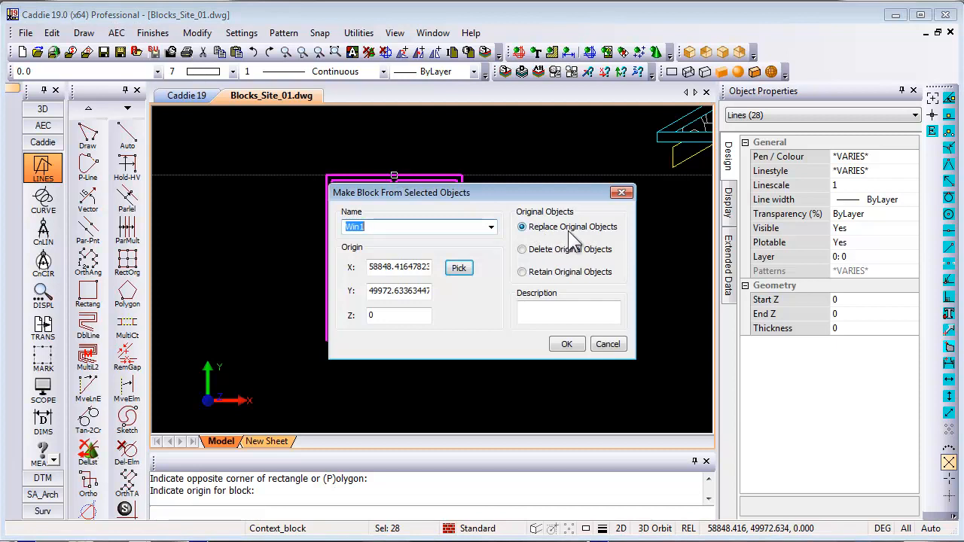
left_click_drag(548, 196, 541, 221)
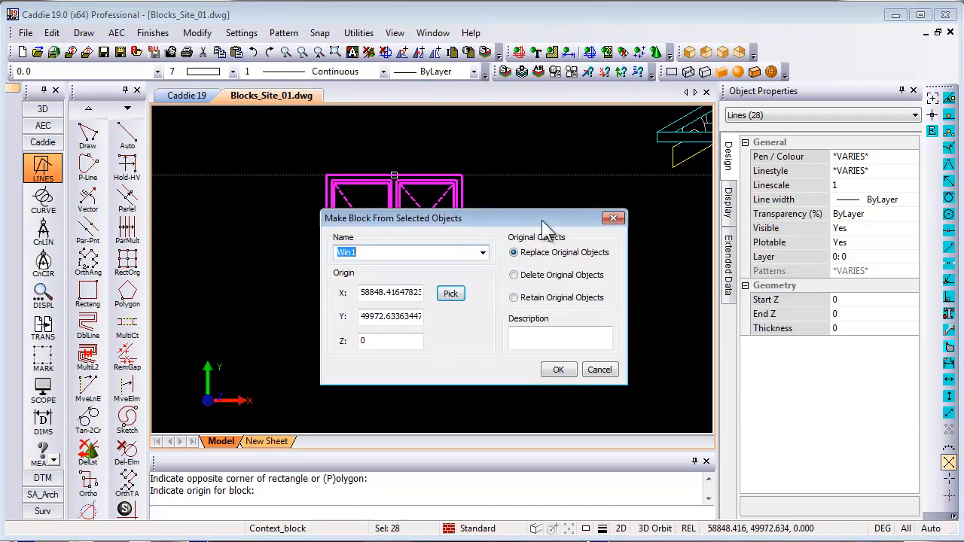
left_click(558, 370)
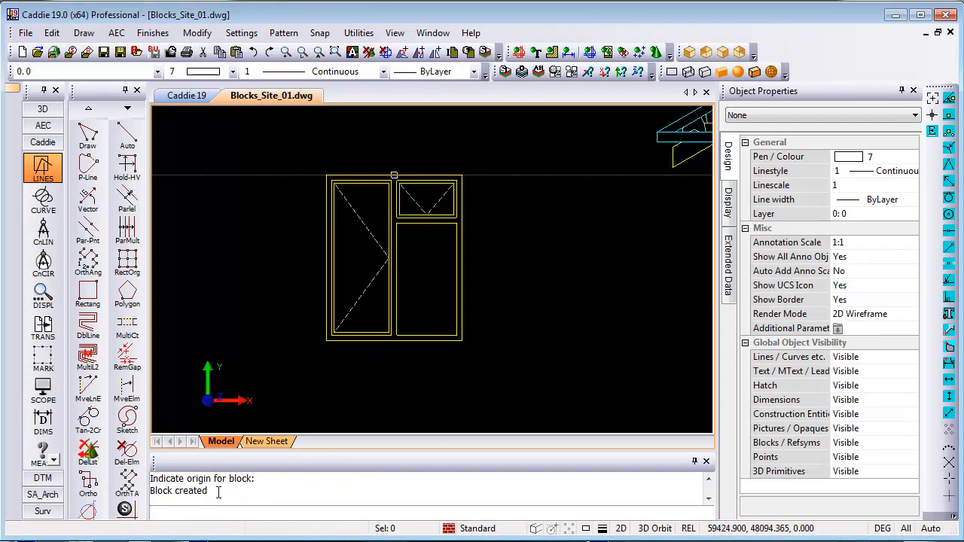
left_click_drag(218, 492, 175, 491)
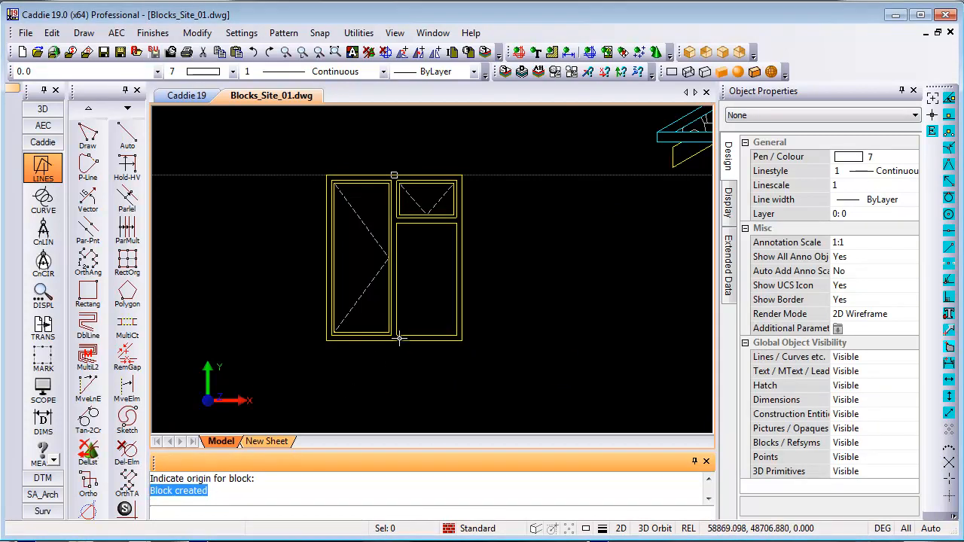
middle_click_drag(440, 300, 435, 306)
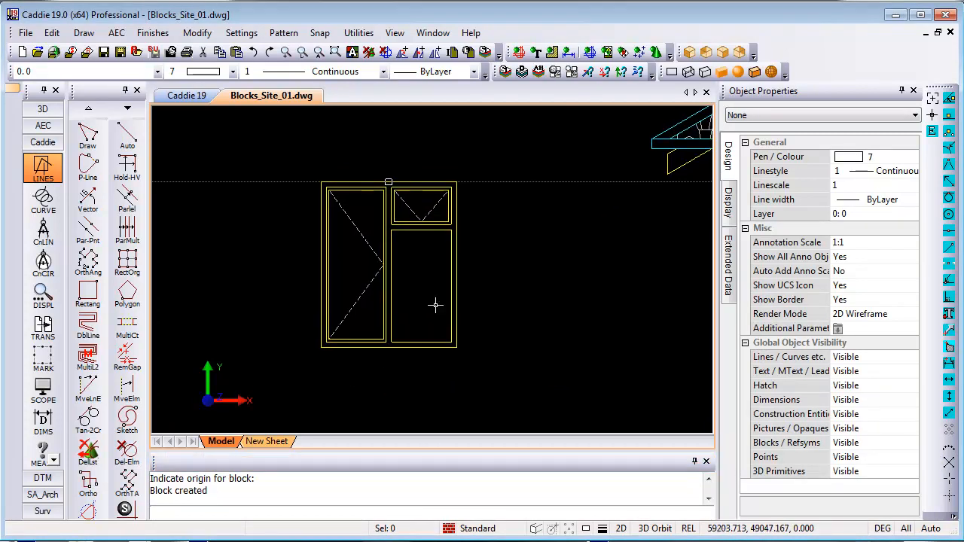
- Copy the Win1 block by its top midpoint onto the two leftmost construction-line intersections along the top of the brick wall
left_click(388, 244)
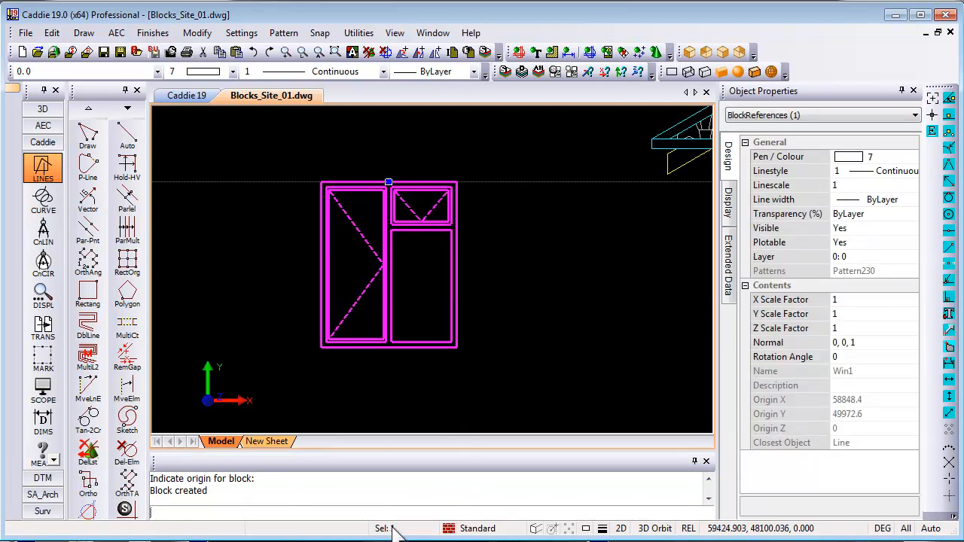
middle_click_drag(444, 263, 312, 266)
scroll(312, 267, "down", 3)
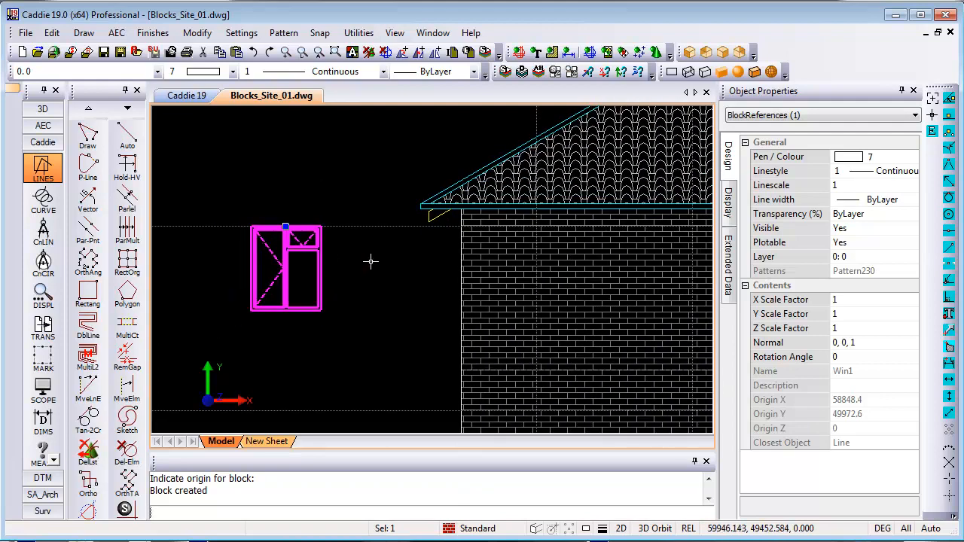
middle_click_drag(401, 260, 377, 250)
right_click(284, 198)
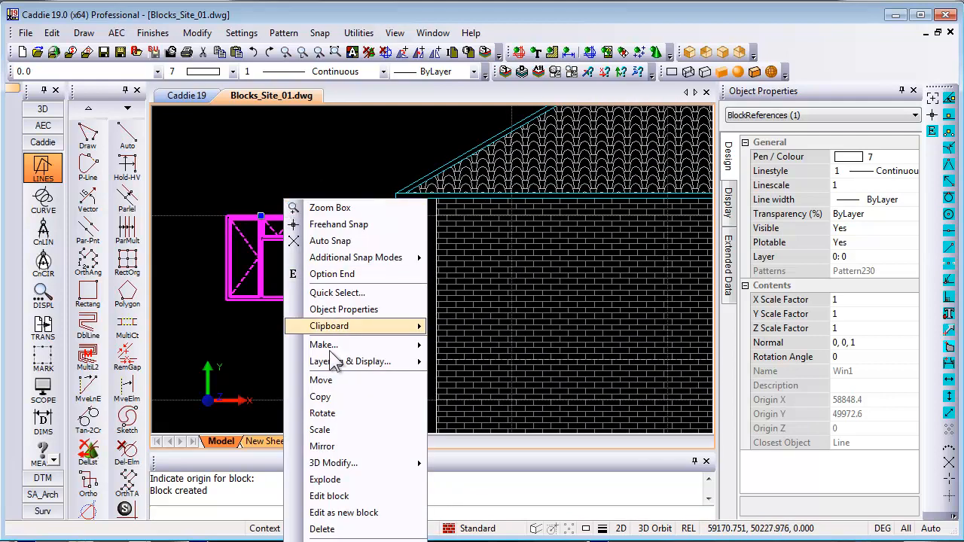
left_click(343, 398)
right_click(336, 219)
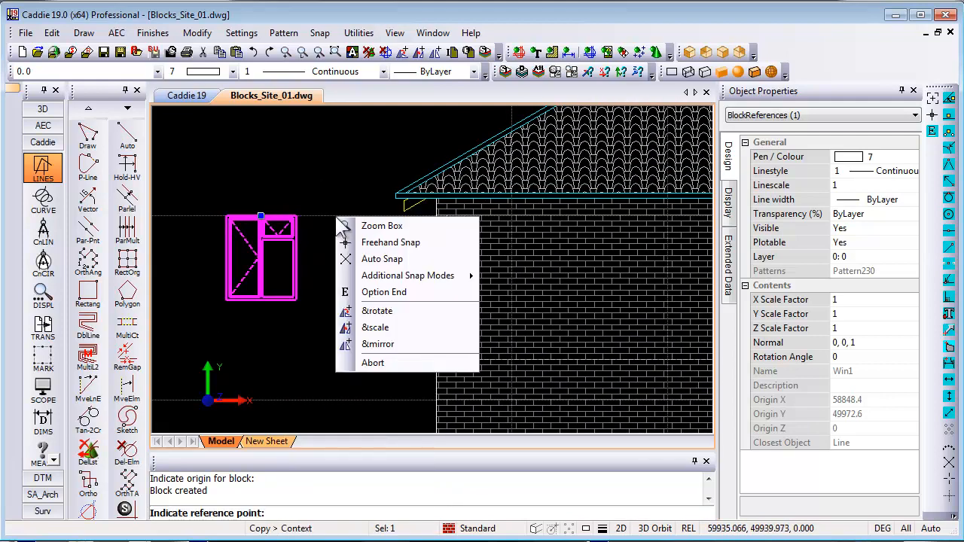
left_click(380, 259)
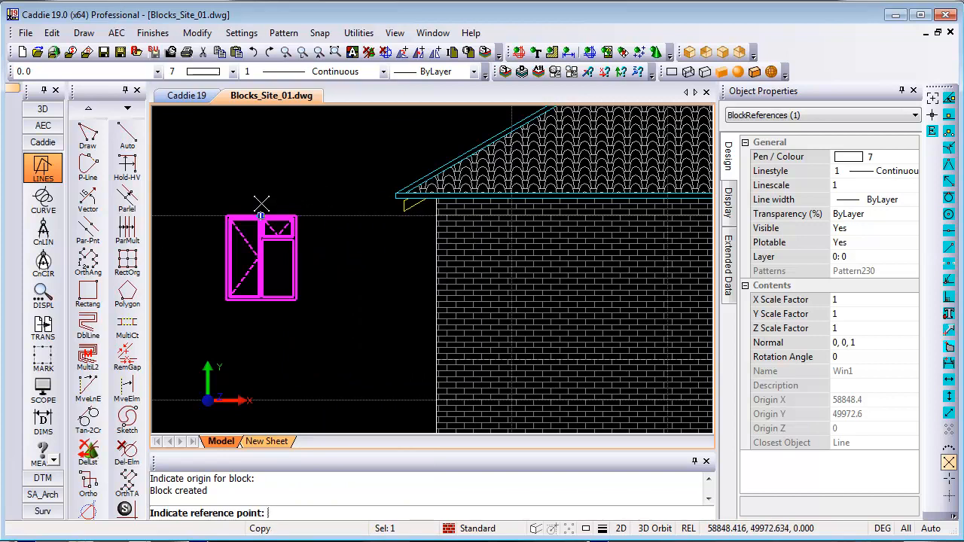
left_click(261, 211)
scroll(318, 248, "right", 5)
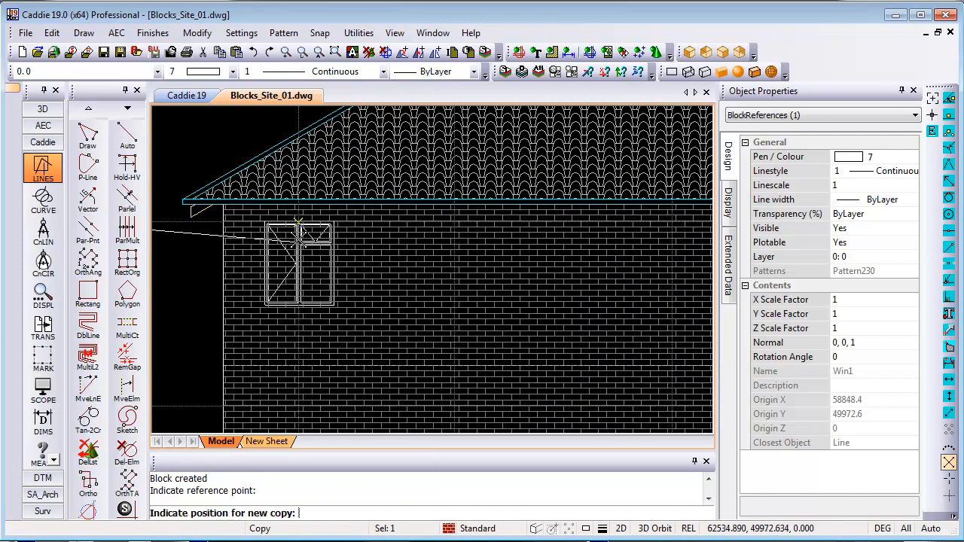
left_click(299, 226)
left_click(449, 226)
- Place two more window copies at the remaining construction-line intersections on the right half of the wall, and end copying
scroll(366, 265, "down", 2)
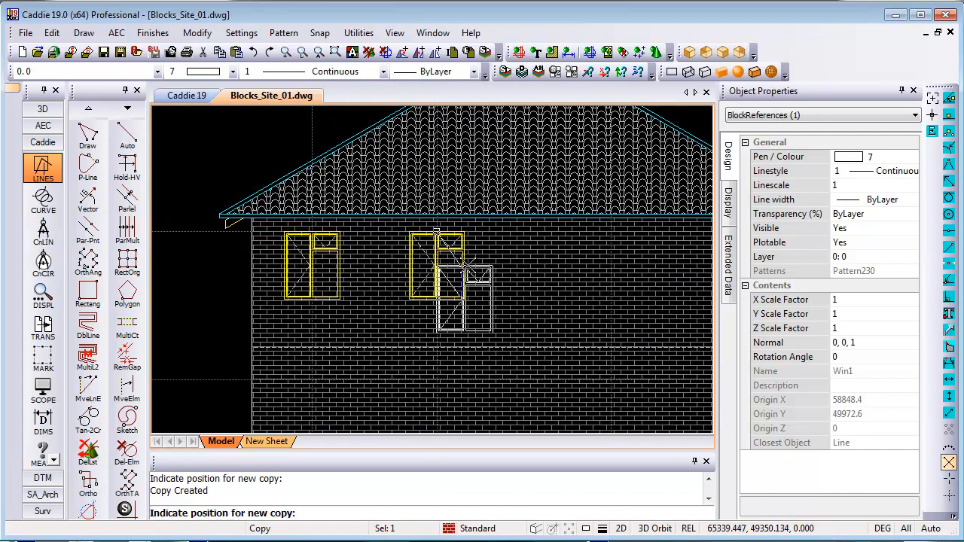
left_click(609, 233)
scroll(557, 241, "right", 5)
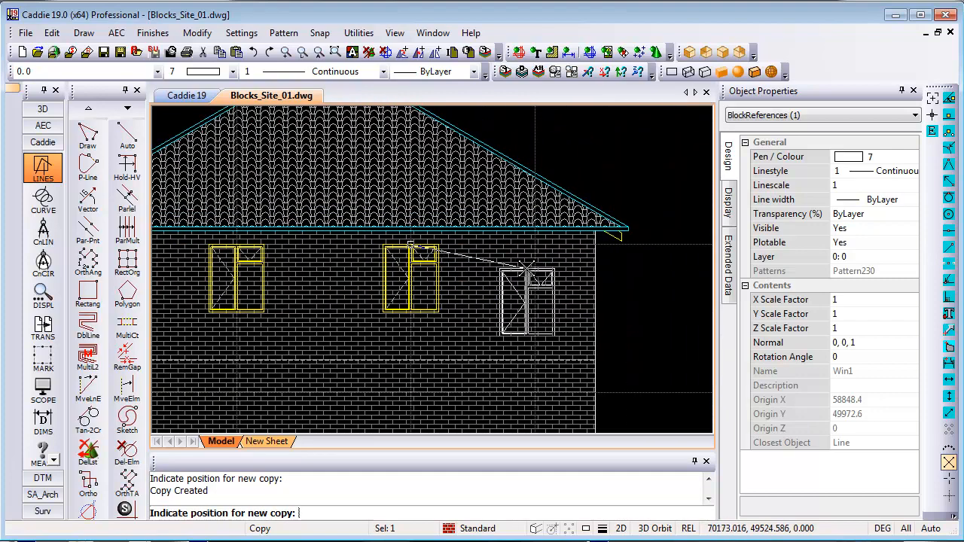
scroll(535, 250, "left", 4)
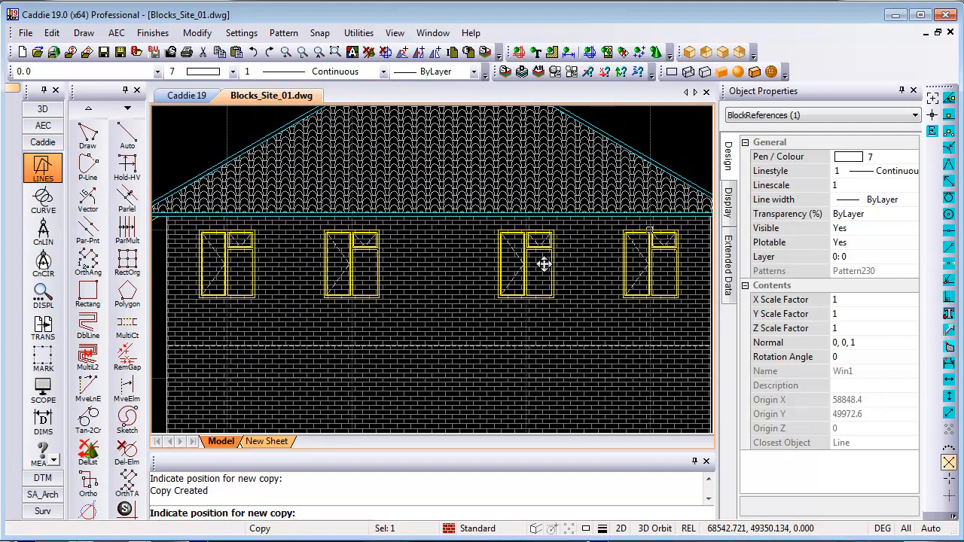
key("Escape")
- Select the original Win1 window beside the house and open its block for editing
scroll(578, 293, "up", 5)
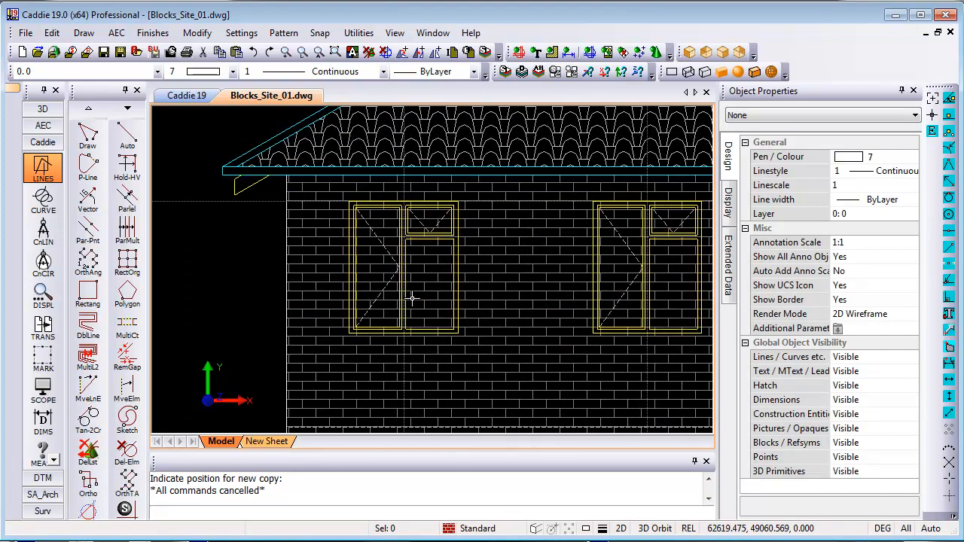
scroll(412, 298, "down", 4)
mouse_move(361, 298)
middle_mouse_down()
mouse_move(536, 306)
mouse_move(438, 285)
middle_mouse_up()
scroll(330, 289, "up", 5)
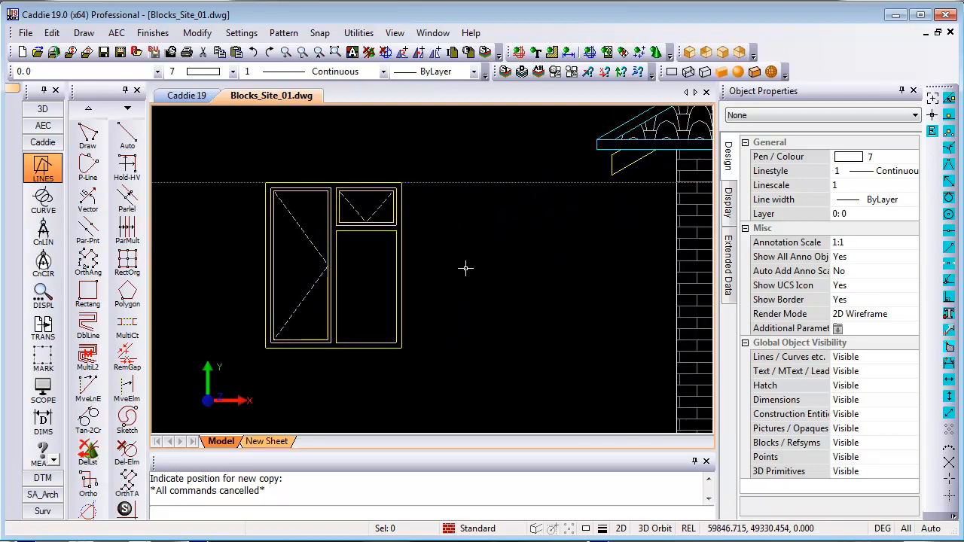
left_click(400, 241)
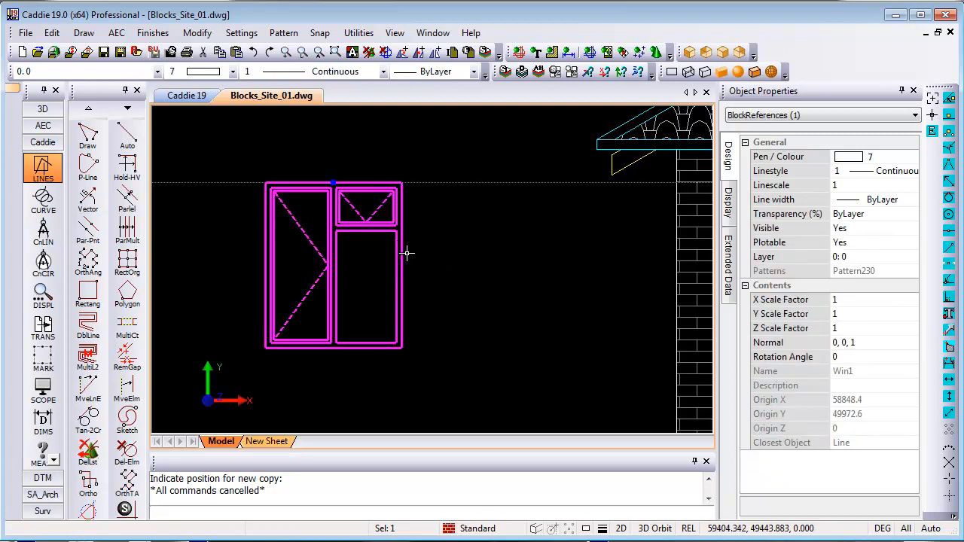
right_click(333, 216)
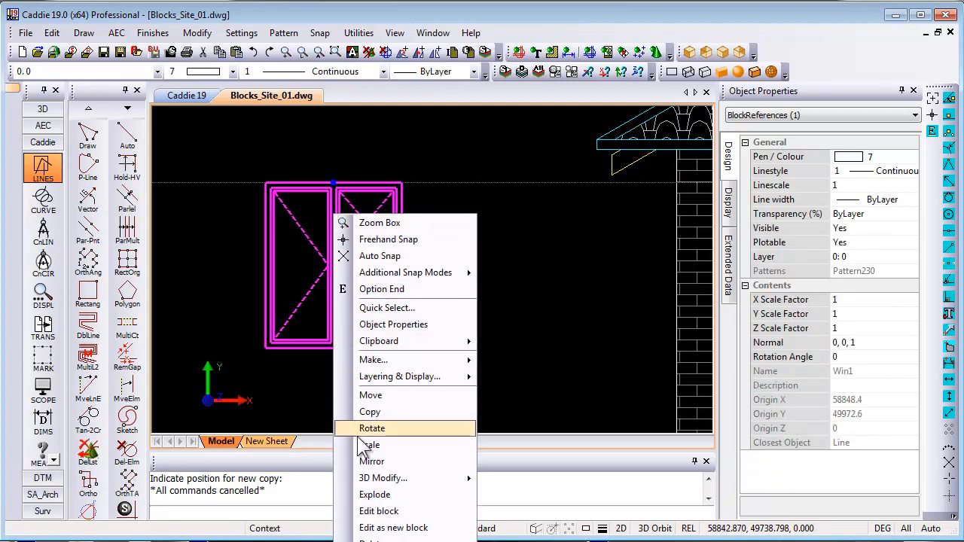
left_click(380, 511)
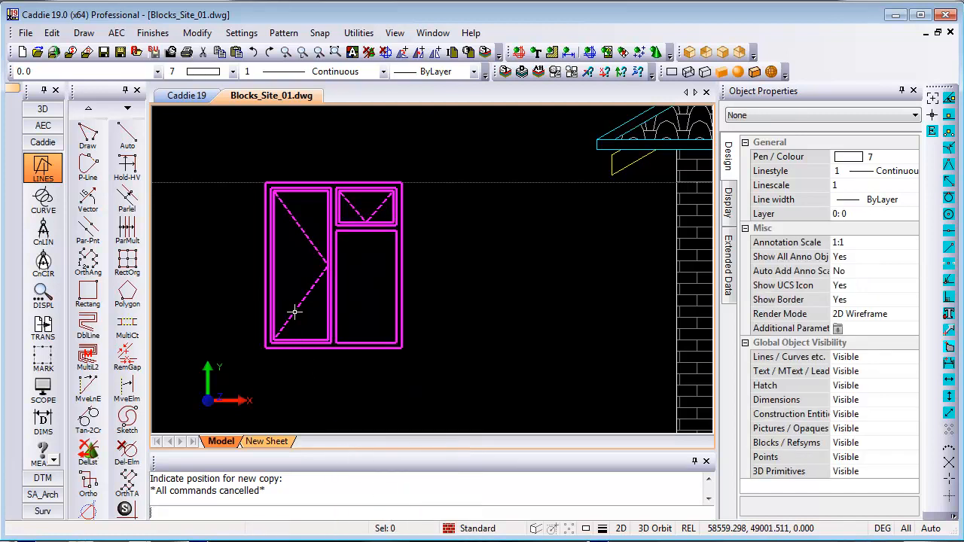
- Pick one dashed opening line and the lower pane's two vertical lines to check that the block's lines are individually selectable
left_click(300, 226)
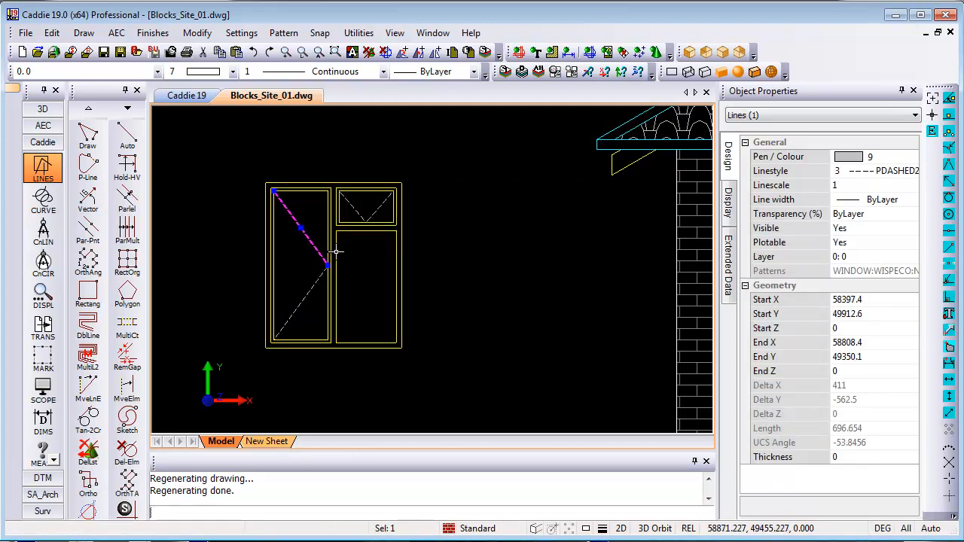
left_click(336, 253)
left_click(397, 271)
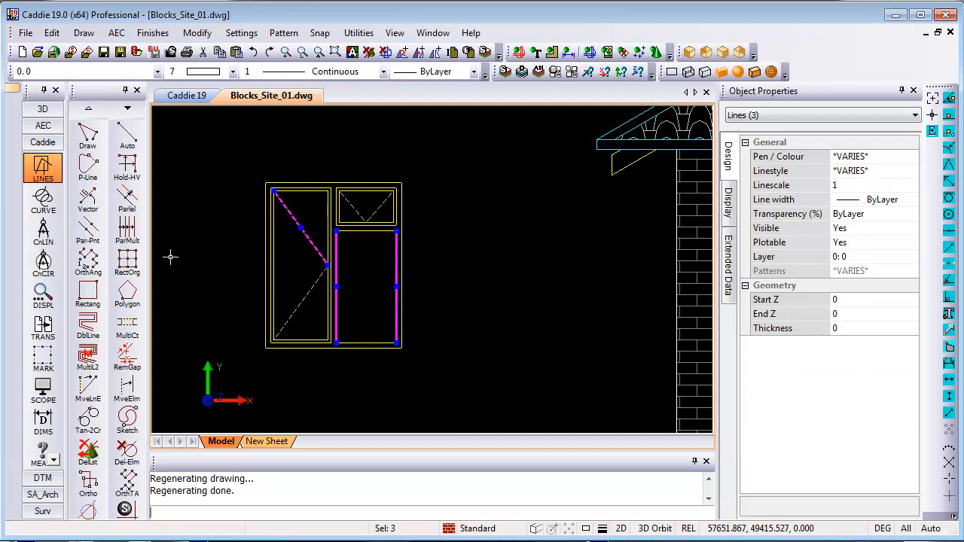
- Create a manually traced rectangular opaque between the window frame's opposite outer corners, using Auto Snap, and end the command
left_click(47, 453)
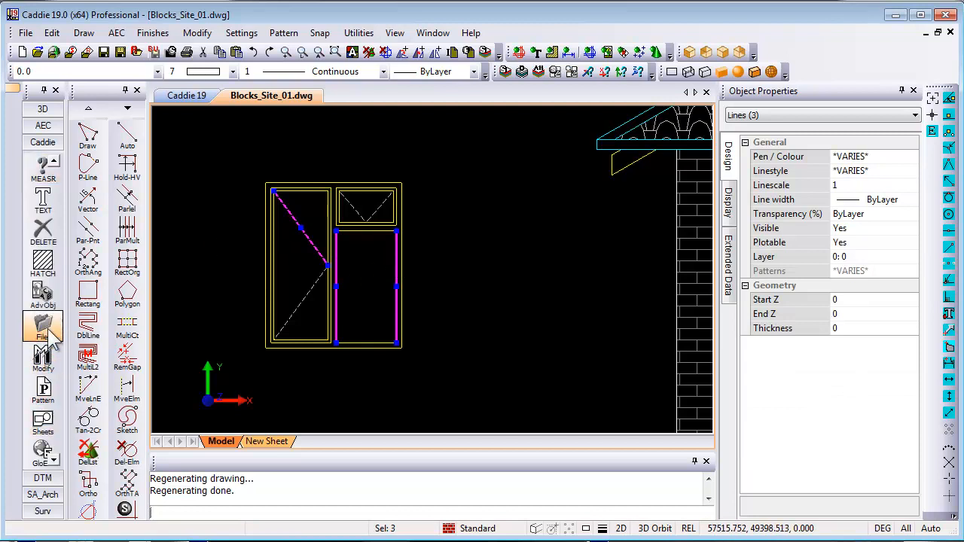
left_click(43, 294)
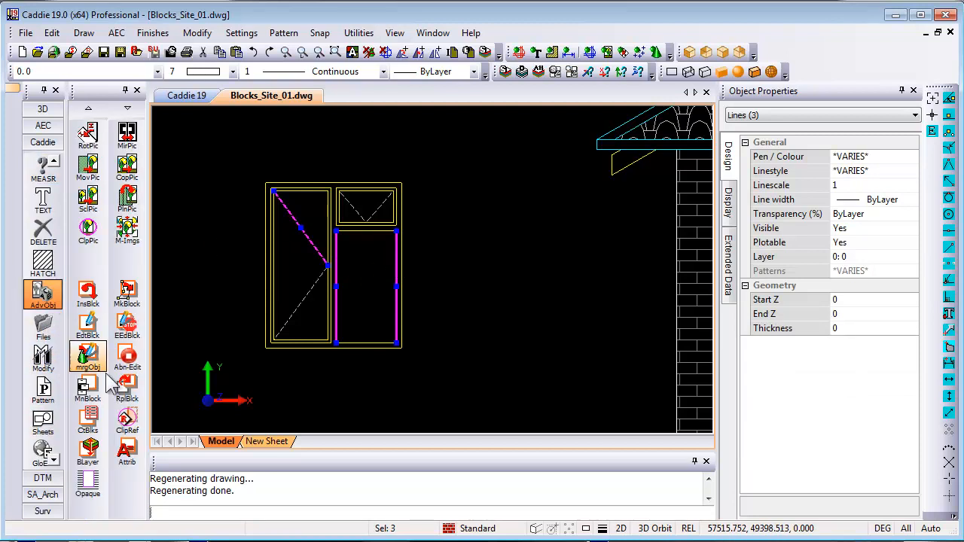
left_click(89, 482)
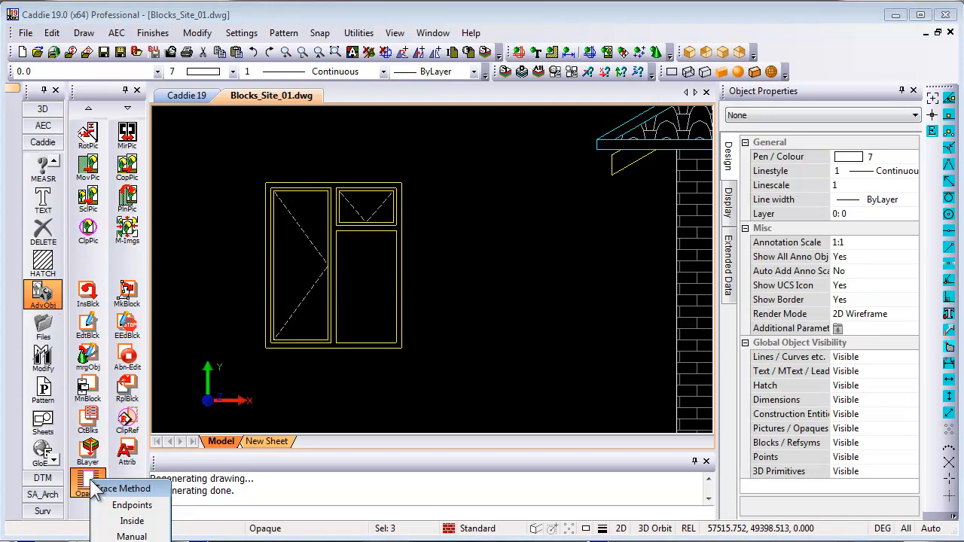
left_click(140, 536)
right_click(260, 315)
left_click(301, 360)
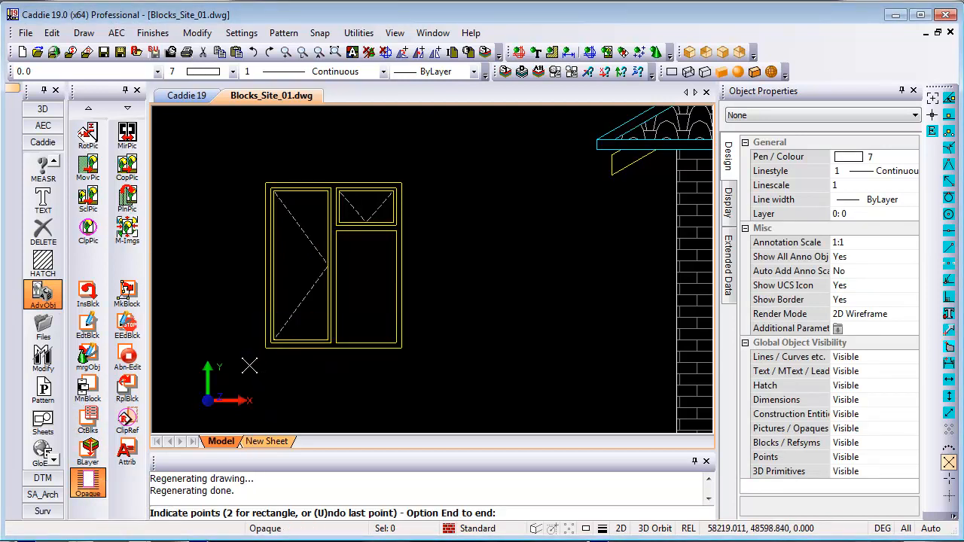
left_click(266, 348)
left_click(403, 184)
right_click(451, 171)
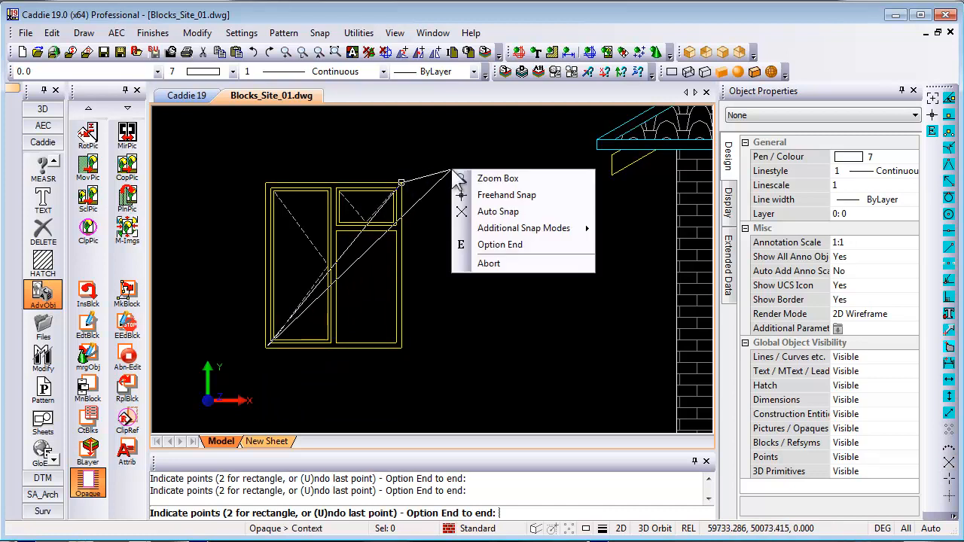
left_click(521, 242)
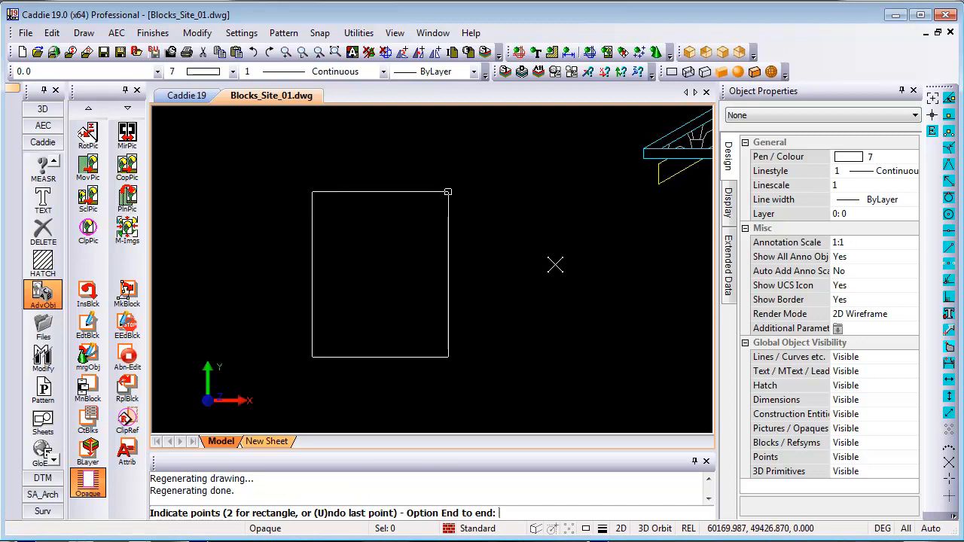
middle_click_drag(555, 264, 559, 262)
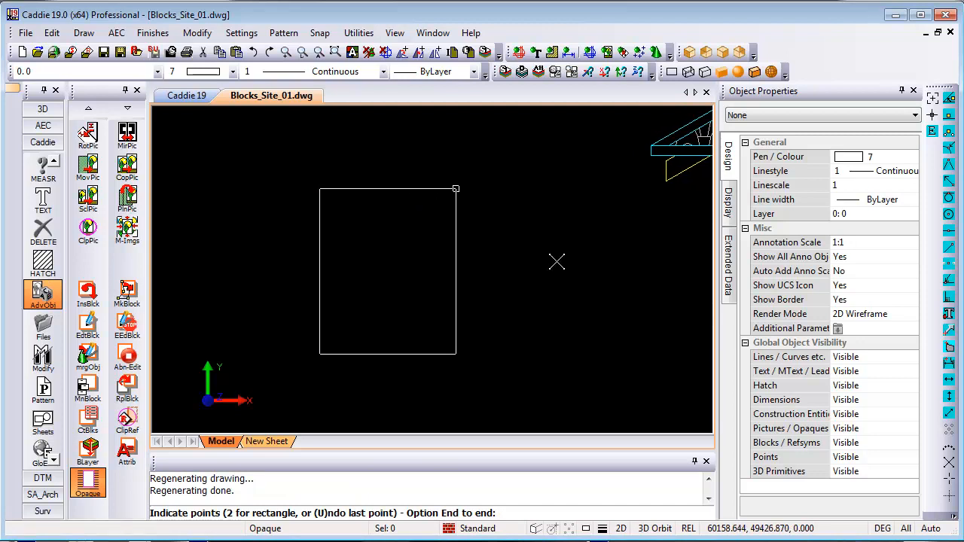
key("Escape")
- Move the window's opaque to the back plane and clear the selection
left_click(407, 242)
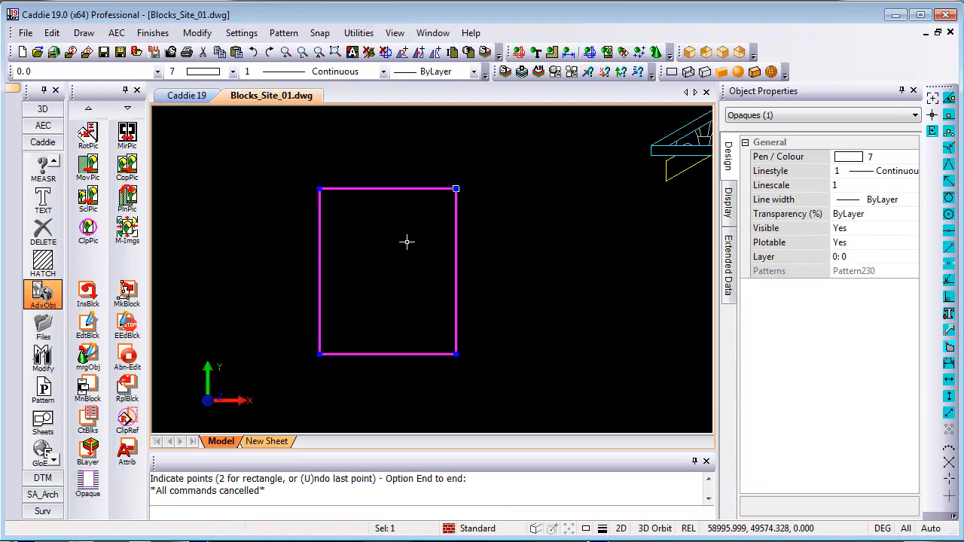
right_click(400, 234)
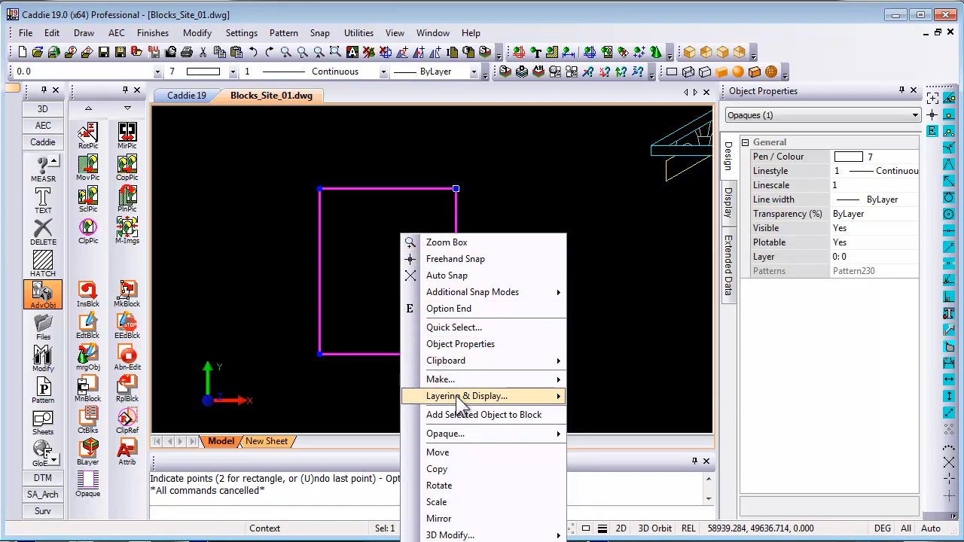
mouse_move(473, 403)
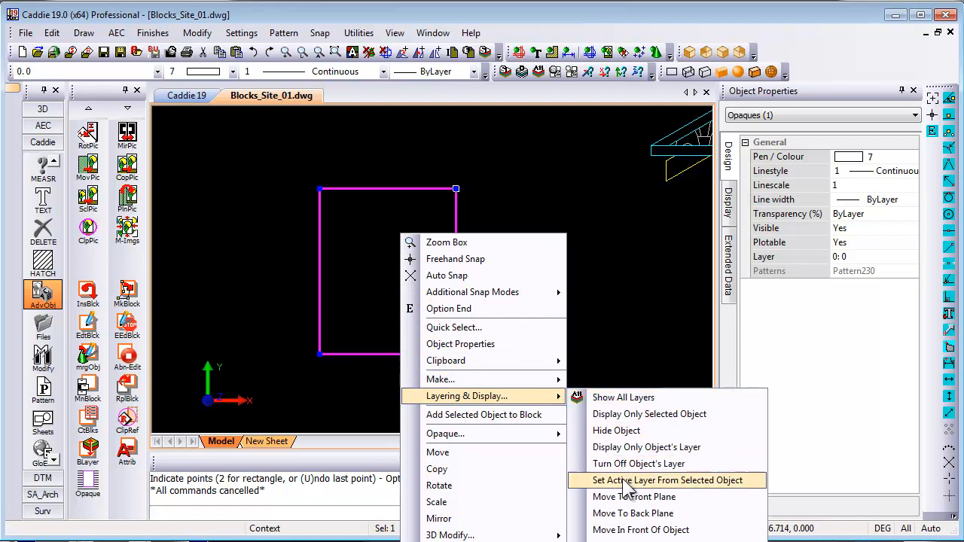
left_click(670, 516)
key("Escape")
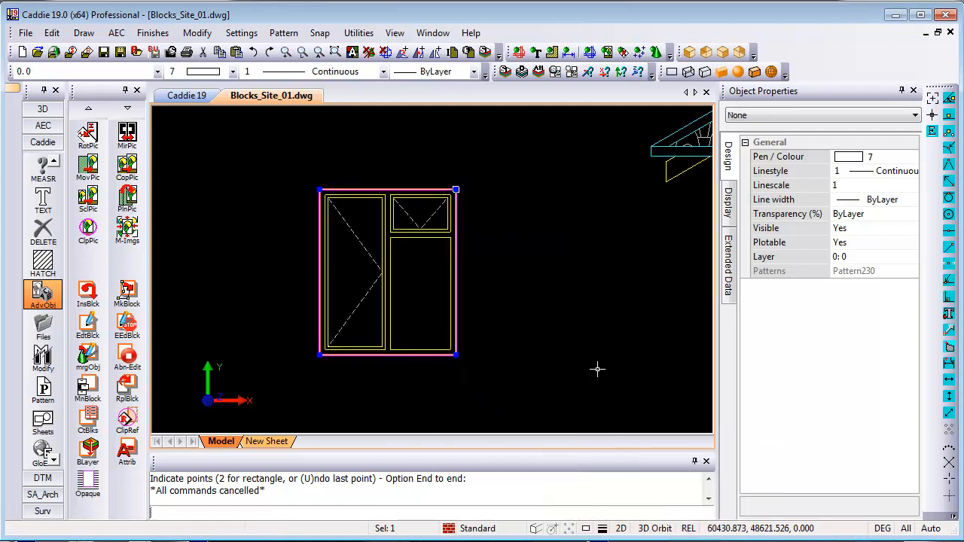
mouse_move(556, 313)
middle_mouse_down()
mouse_move(574, 310)
mouse_move(557, 312)
middle_mouse_up()
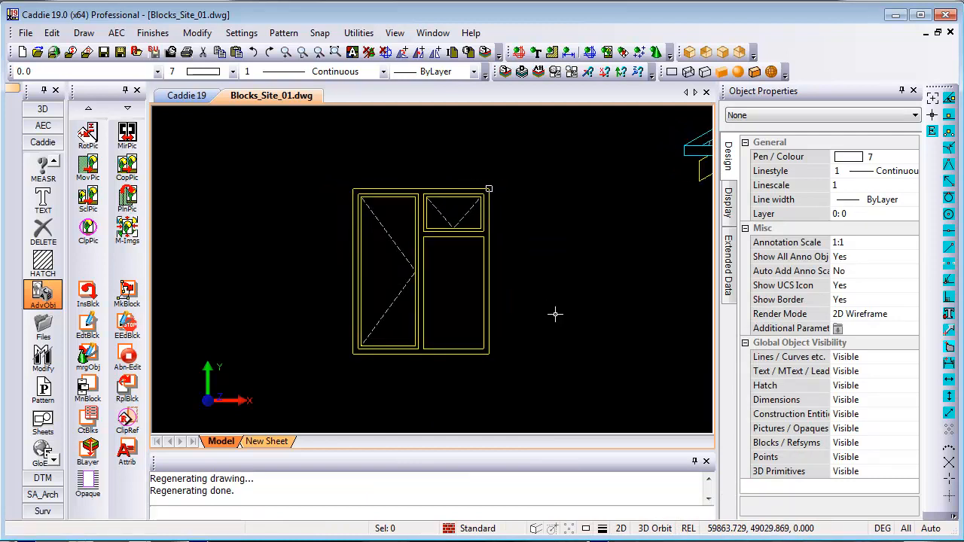
- End editing of the Win1 block to apply the opaque to all its copies on the house
middle_click_drag(596, 254, 419, 266)
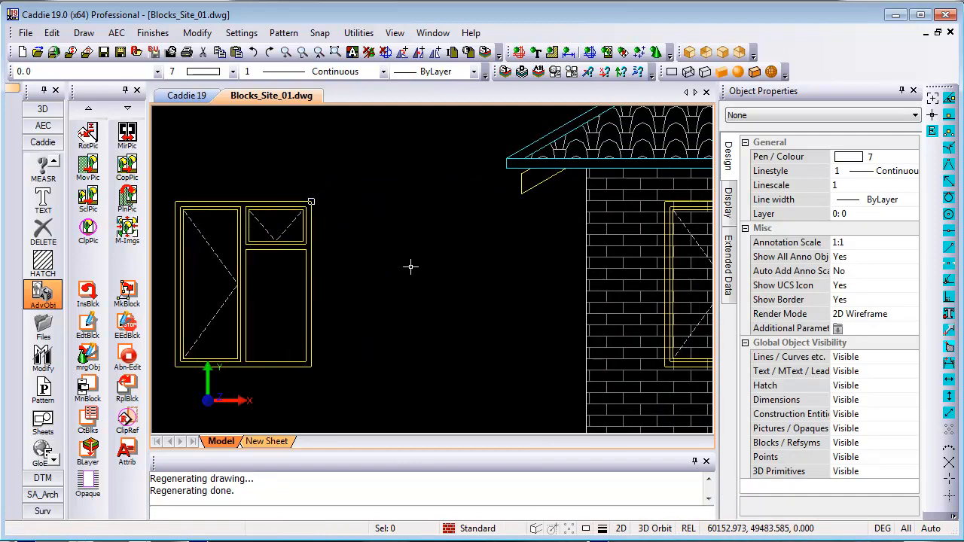
scroll(394, 270, "down", 1)
scroll(523, 279, "down", 1)
middle_click_drag(522, 279, 463, 274)
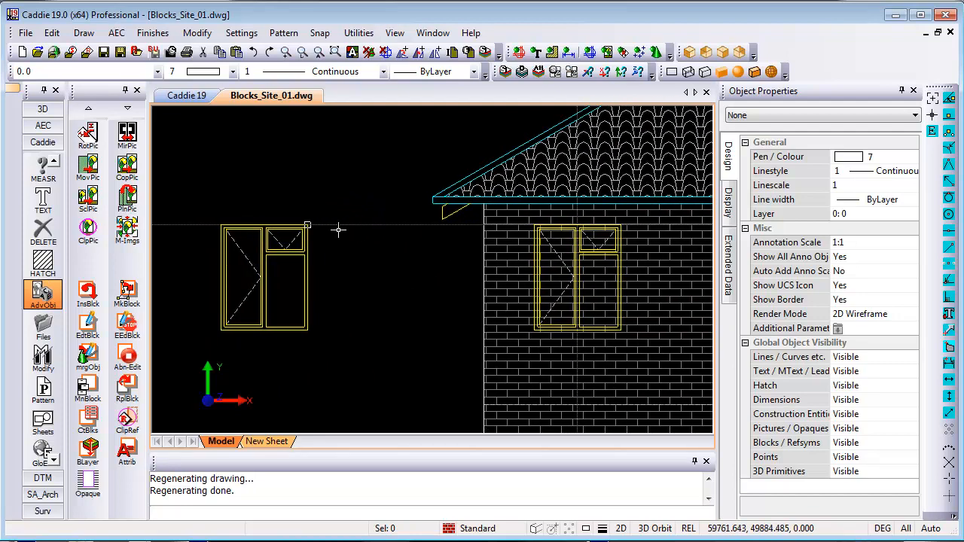
right_click(336, 202)
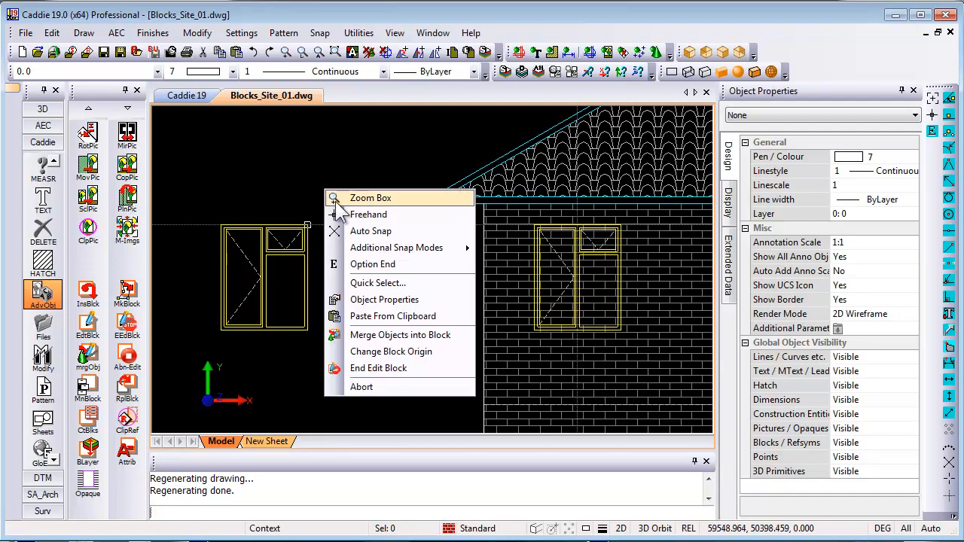
left_click(358, 369)
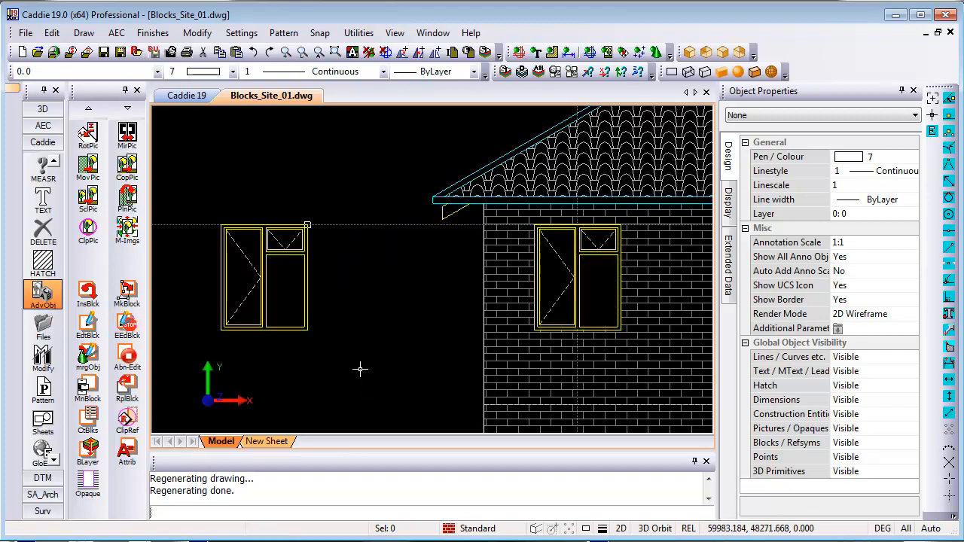
- Examine the Win1 copies across the brick wall to check that the hatch is masked behind each one
middle_click_drag(629, 281, 376, 285)
mouse_move(597, 285)
middle_mouse_down()
mouse_move(321, 284)
mouse_move(623, 279)
mouse_move(476, 274)
middle_mouse_up()
scroll(476, 273, "down", 3)
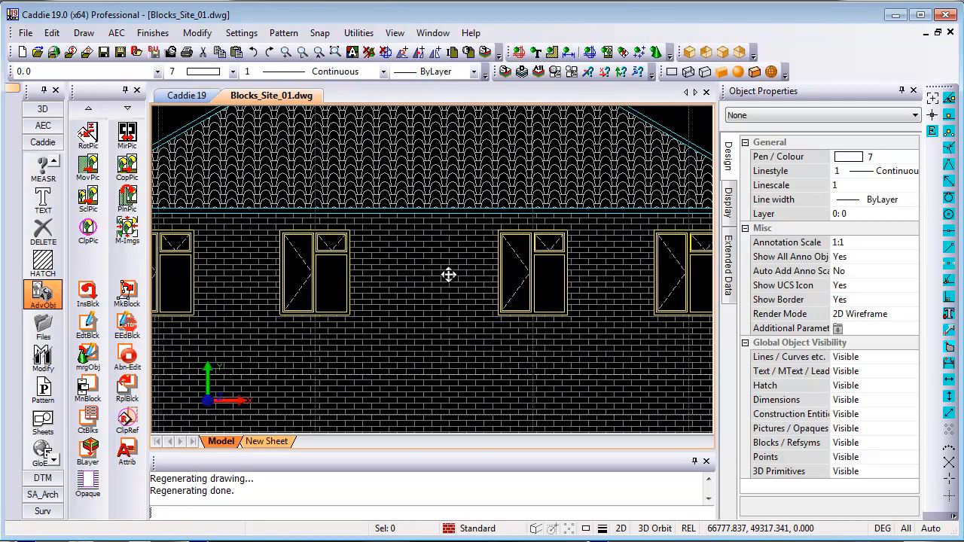
scroll(482, 301, "up", 2)
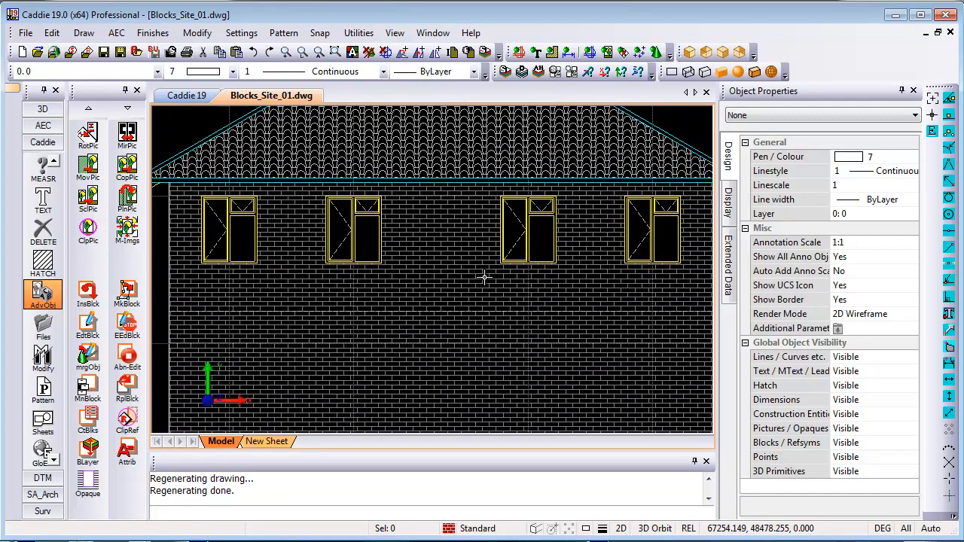
scroll(489, 279, "down", 2)
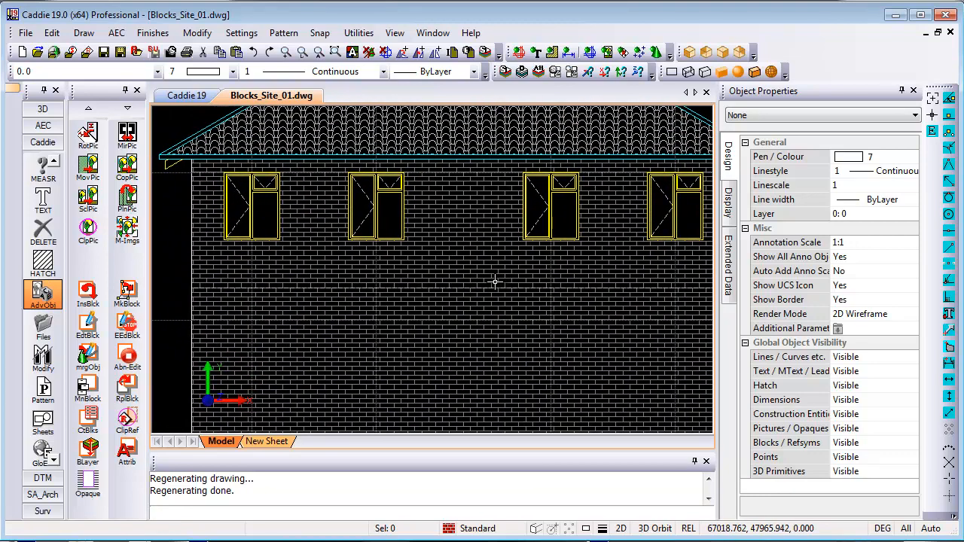
scroll(362, 265, "up", 1)
middle_click_drag(362, 265, 418, 268)
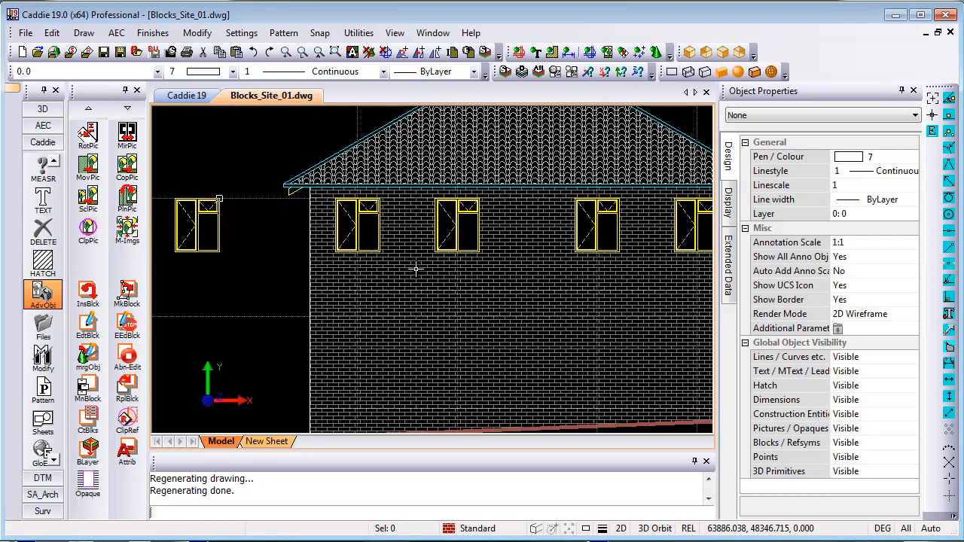
mouse_move(564, 277)
middle_mouse_down()
mouse_move(523, 282)
mouse_move(490, 269)
mouse_move(504, 240)
middle_mouse_up()
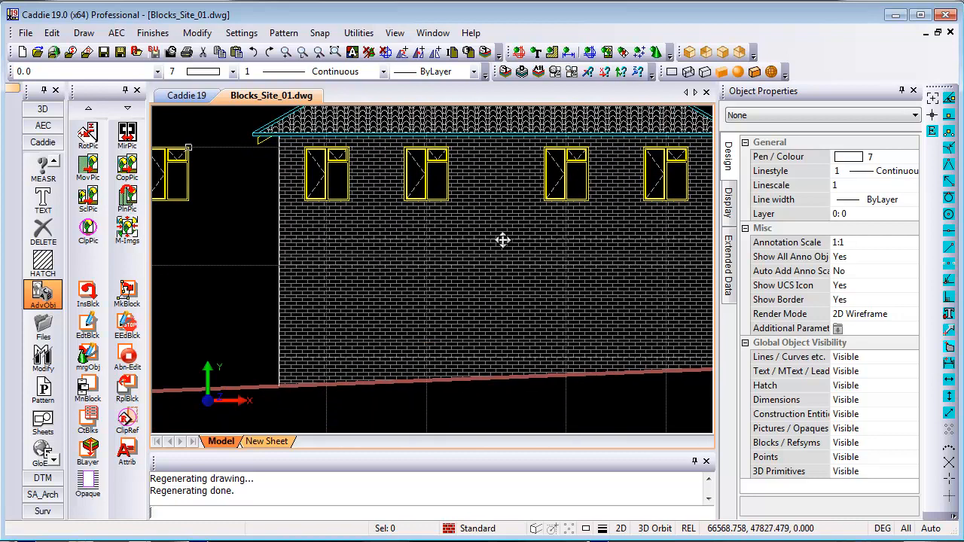
- Choose the nd52.drw window symbol from the Windows 2D Nd folder and insert it with type Block
scroll(318, 364, "up", 1)
scroll(316, 366, "up", 1)
middle_click_drag(391, 308, 437, 299)
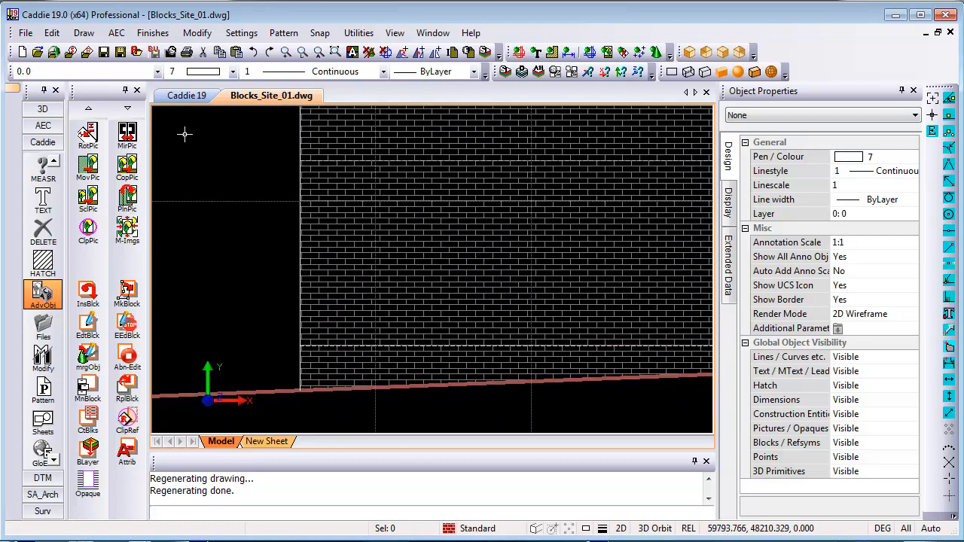
left_click(71, 53)
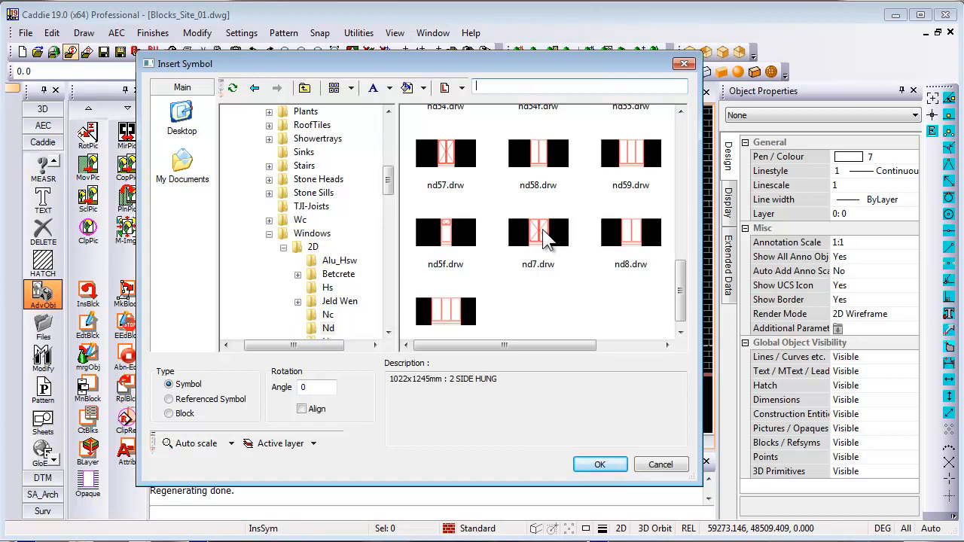
left_click(448, 153)
scroll(505, 226, "up", 1)
left_click(450, 154)
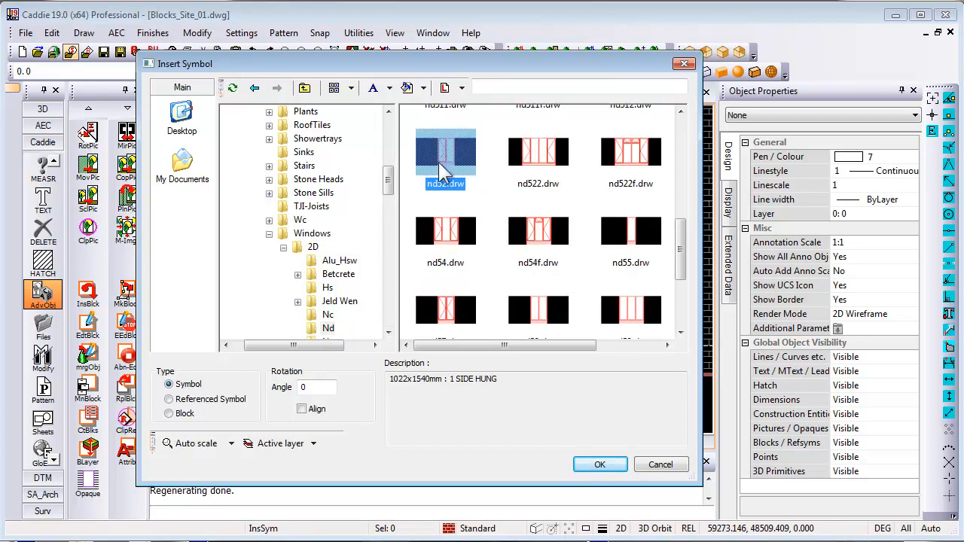
left_click(194, 387)
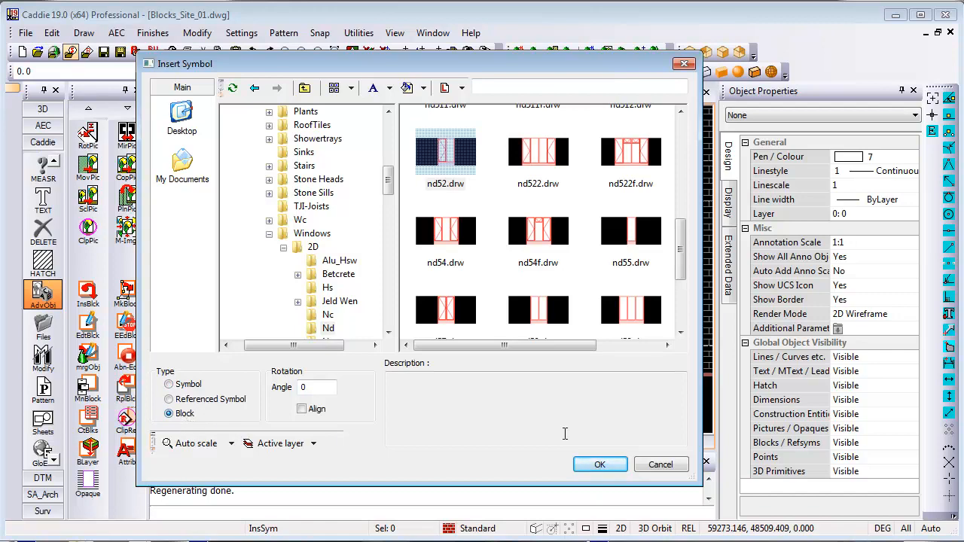
left_click(600, 467)
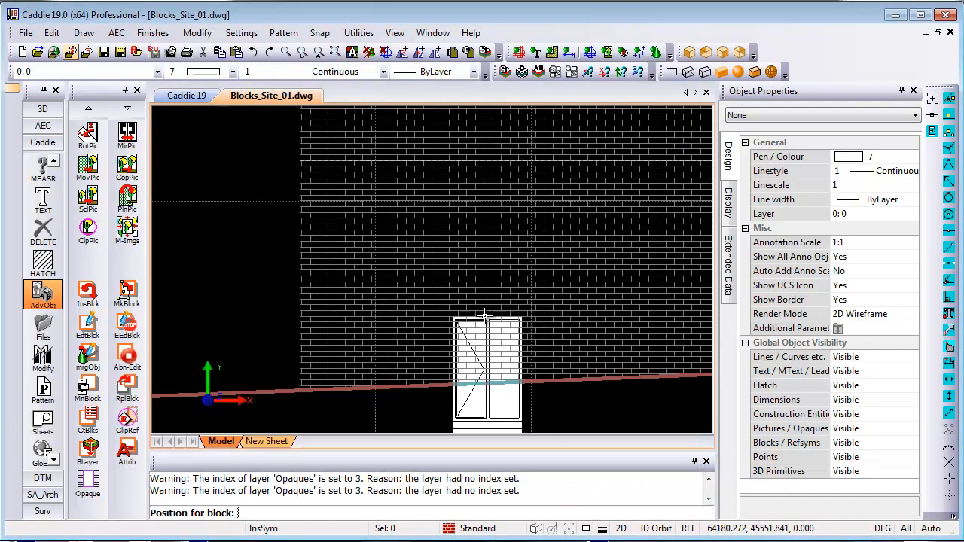
- Place four nd52 window blocks on the ground floor, snapping each to the guide intersection below an upper window, and end the insertion
right_click(420, 220)
left_click(461, 262)
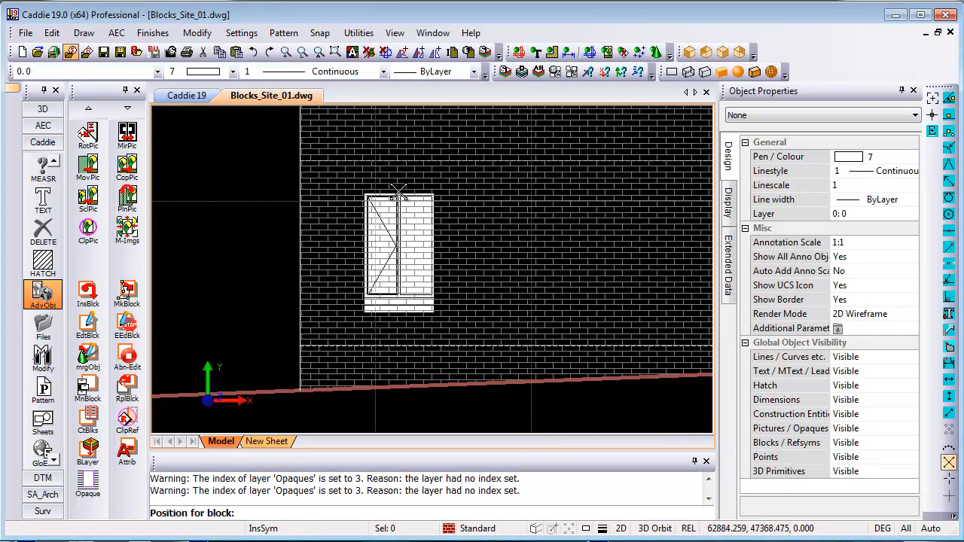
left_click(375, 202)
left_click(515, 203)
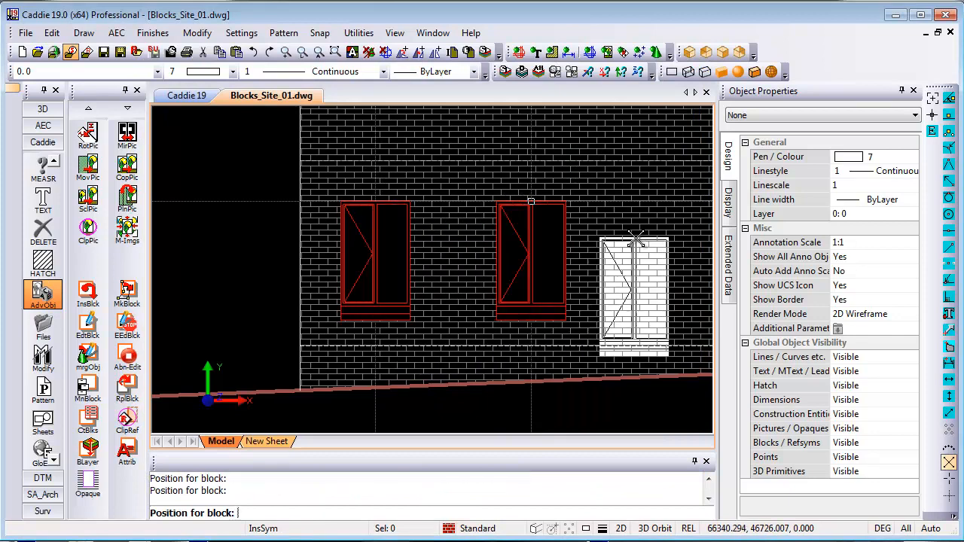
middle_click_drag(622, 230, 355, 254)
left_click(371, 233)
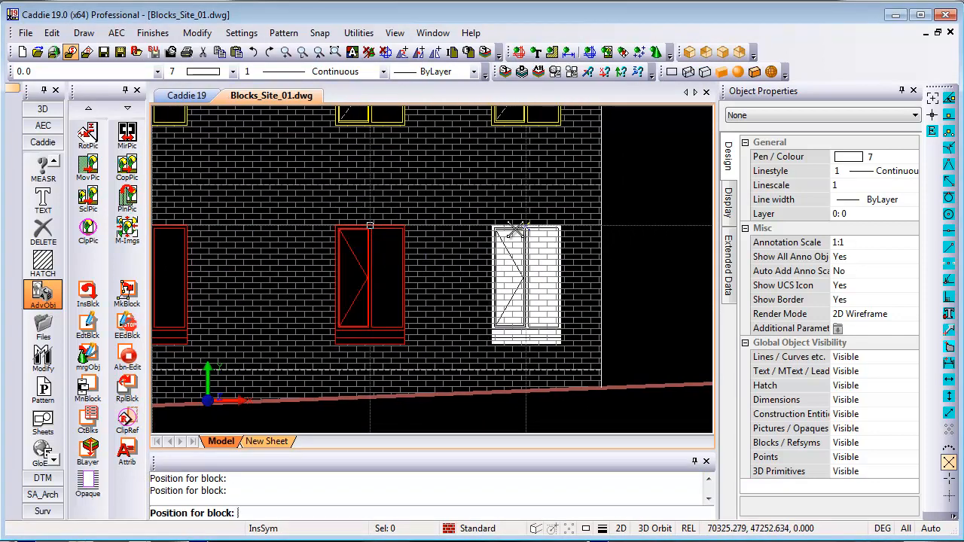
left_click(524, 224)
middle_click_drag(417, 274, 517, 269)
right_click(446, 213)
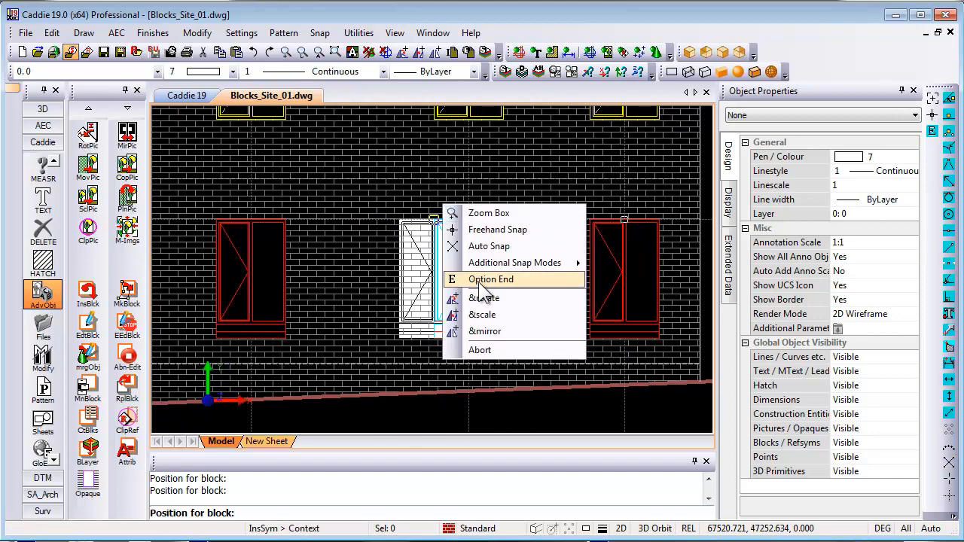
left_click(482, 279)
- Open the first nd52 window block on the ground floor for block editing
scroll(409, 282, "down", 3)
scroll(275, 322, "up", 5)
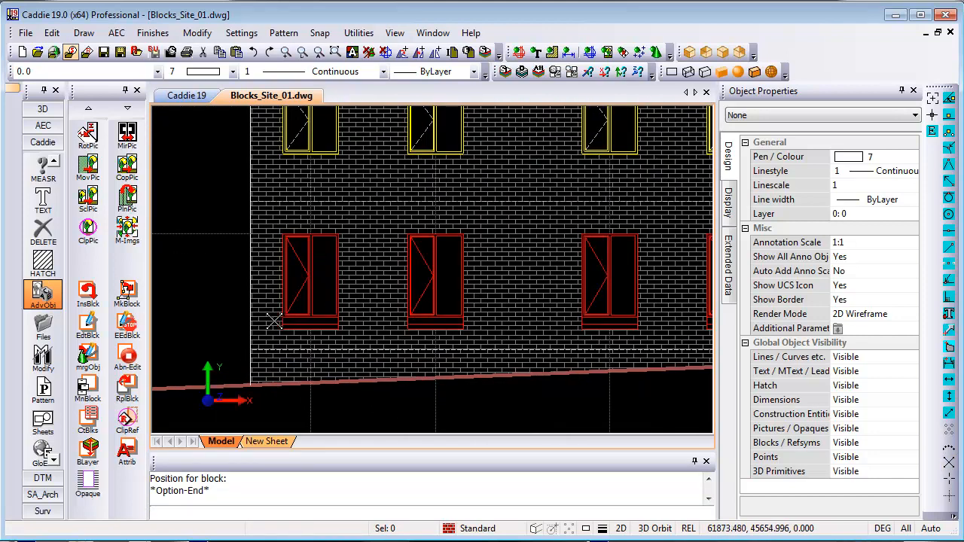
scroll(355, 300, "down", 2)
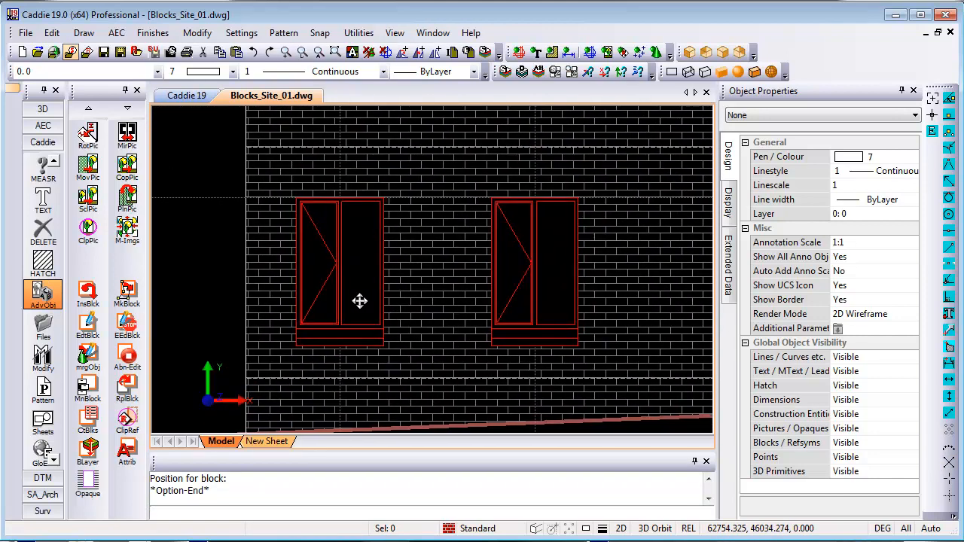
left_click(371, 236)
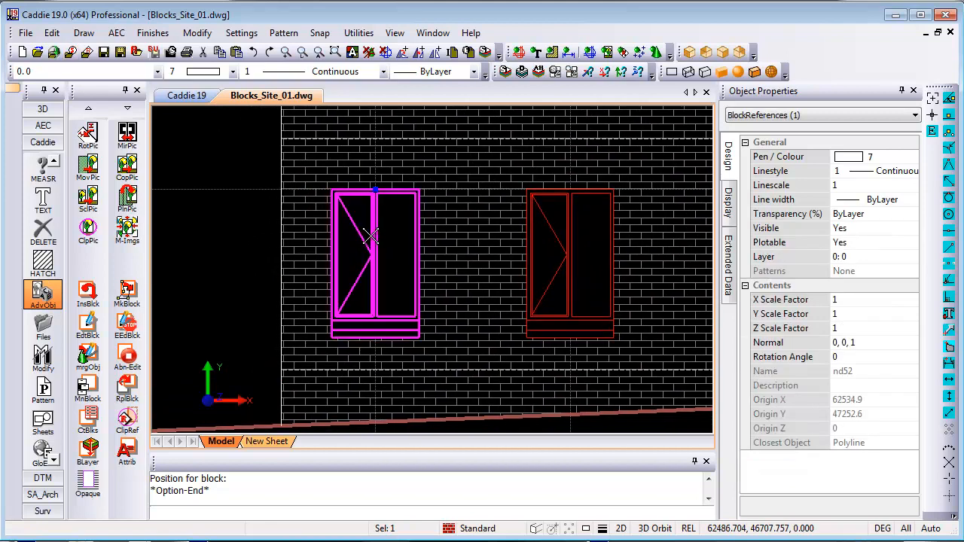
right_click(370, 236)
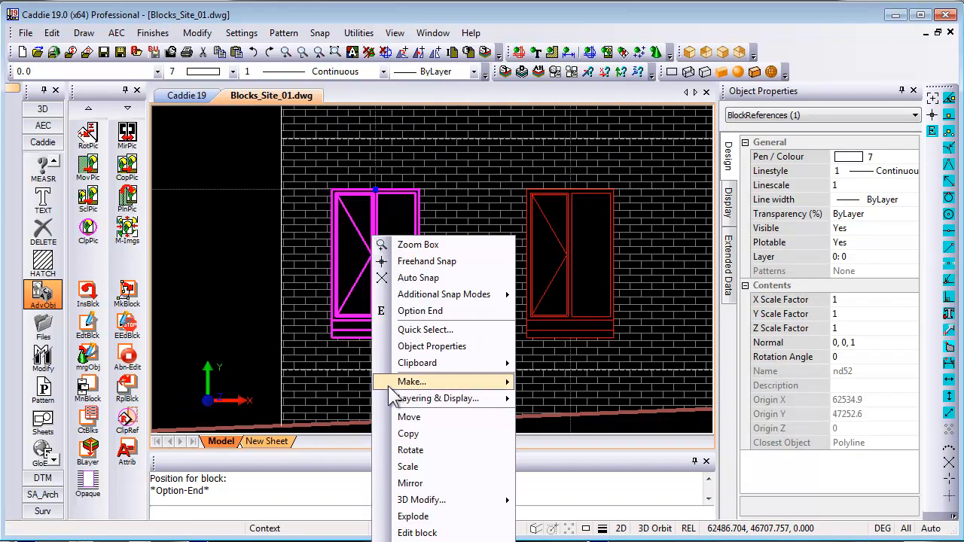
left_click(423, 534)
- Set the pen colour of all objects in the nd52 window to 2 (yellow) and clear the selection
left_click(206, 353)
left_click(469, 179)
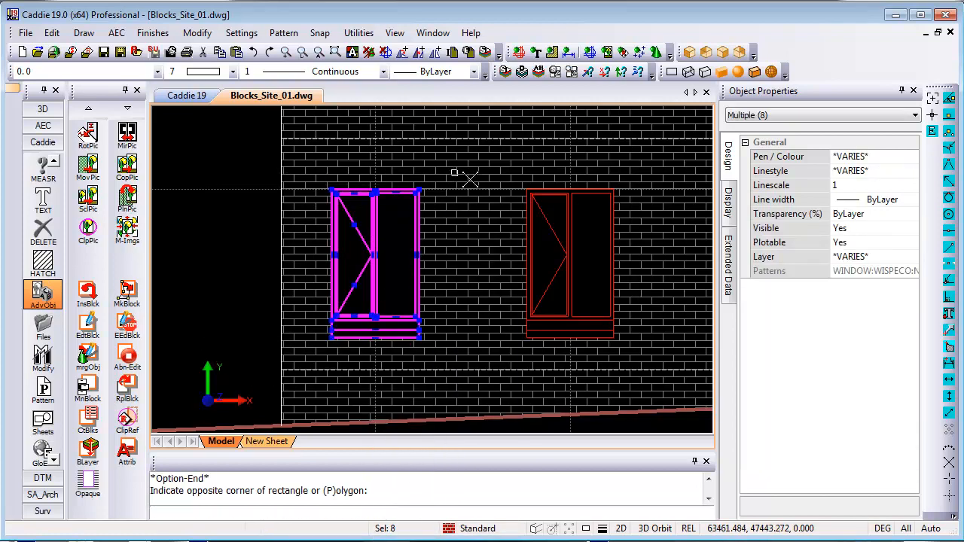
left_click(859, 157)
scroll(873, 208, "up", 20)
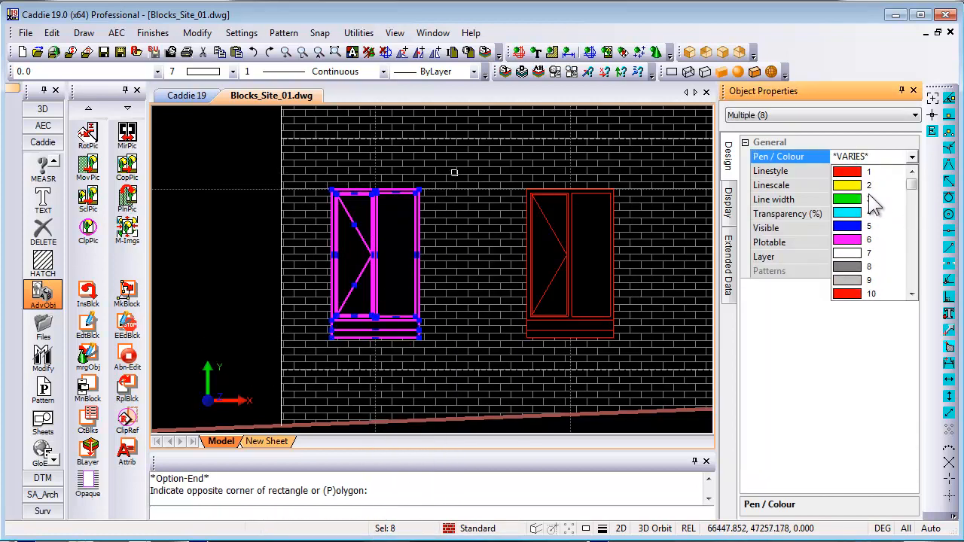
left_click(866, 185)
key("Escape")
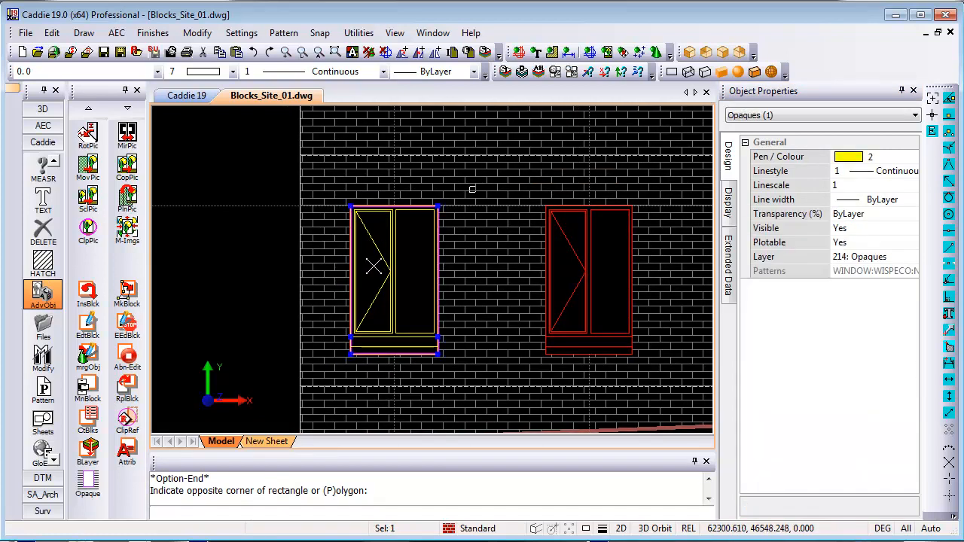
- Give the two diagonal opening lines of the nd52 window pen 9 and linestyle 3 (PDASHED)
left_click(373, 239)
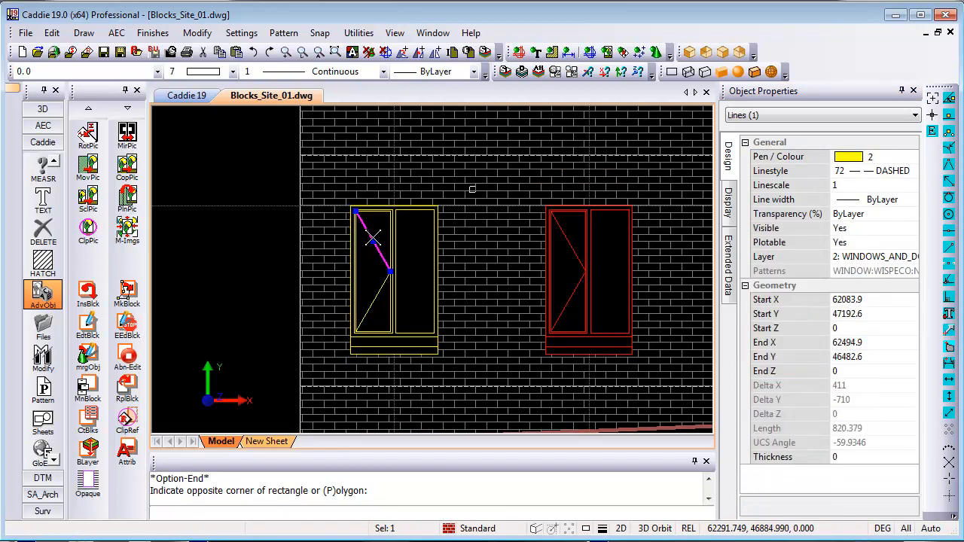
left_click(378, 292)
left_click(874, 157)
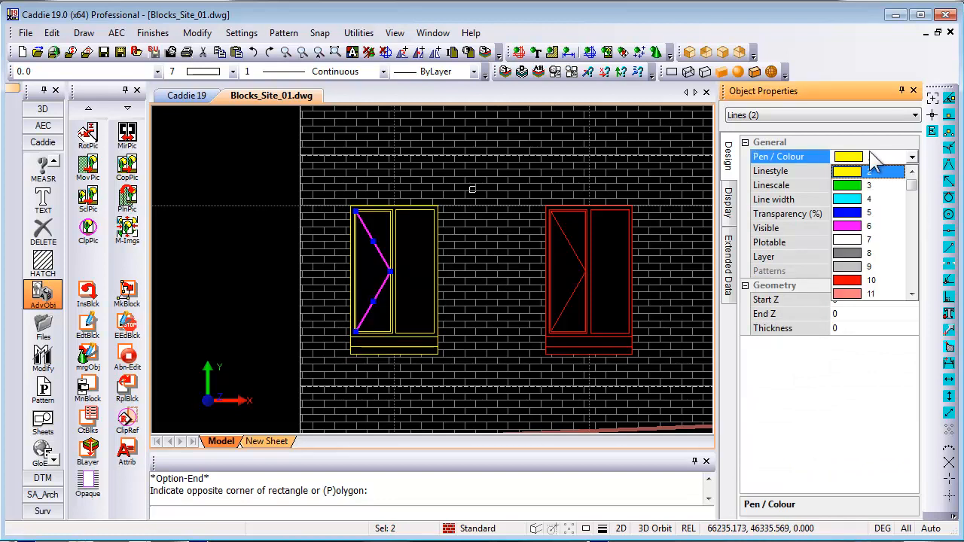
left_click(855, 286)
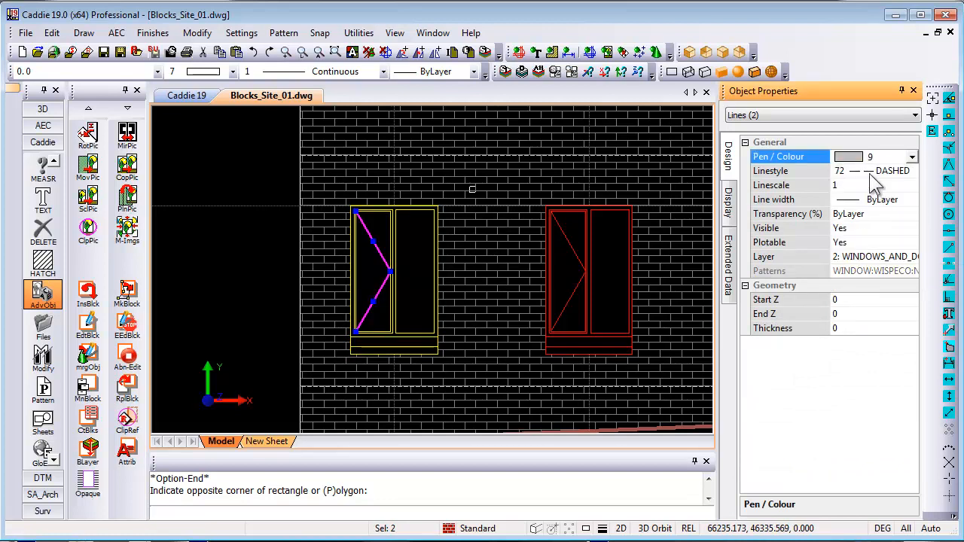
left_click(870, 172)
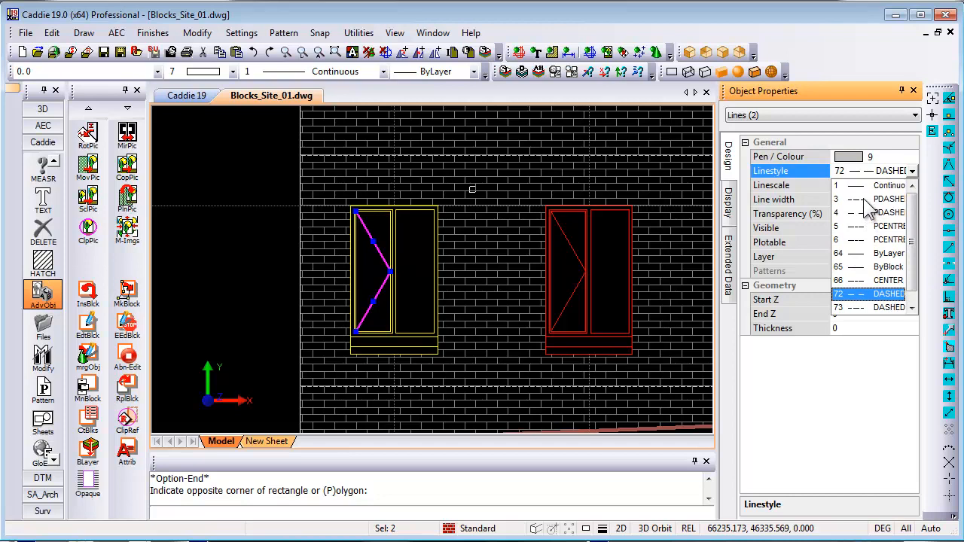
left_click(863, 198)
middle_click_drag(490, 275, 430, 279)
key("Escape")
- End editing of the nd52 block to apply the changes to all ground-floor windows
scroll(424, 199, "down", 3)
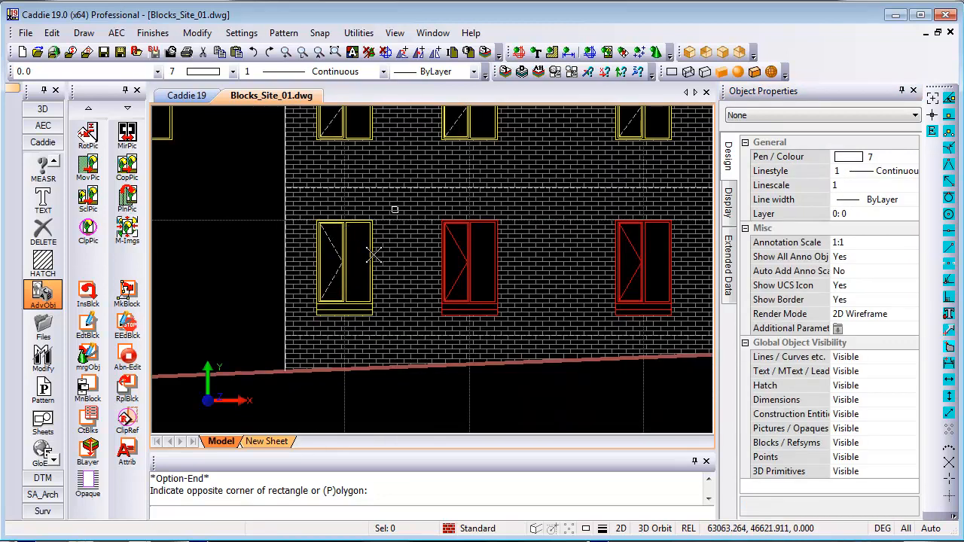
scroll(422, 198, "up", 3)
scroll(402, 193, "down", 1)
middle_click_drag(402, 192, 297, 182)
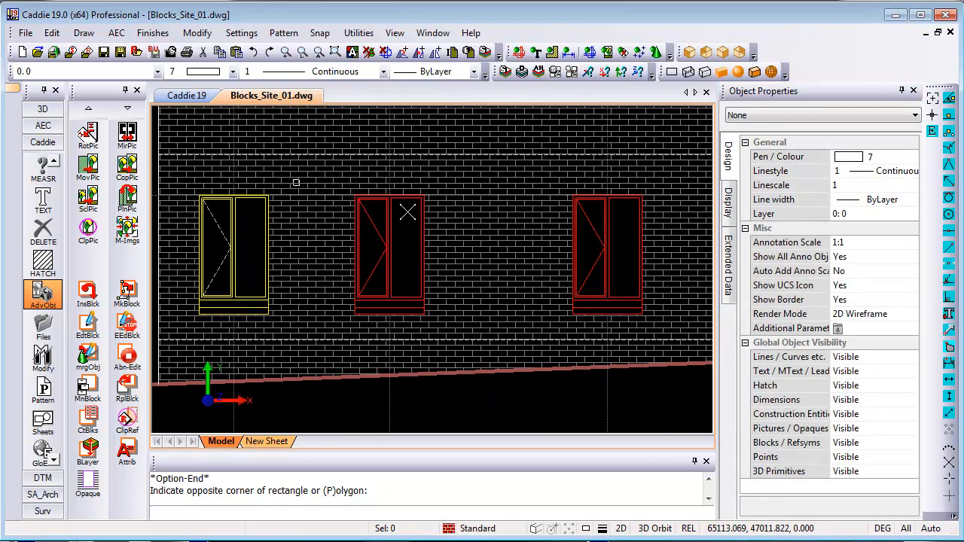
right_click(314, 149)
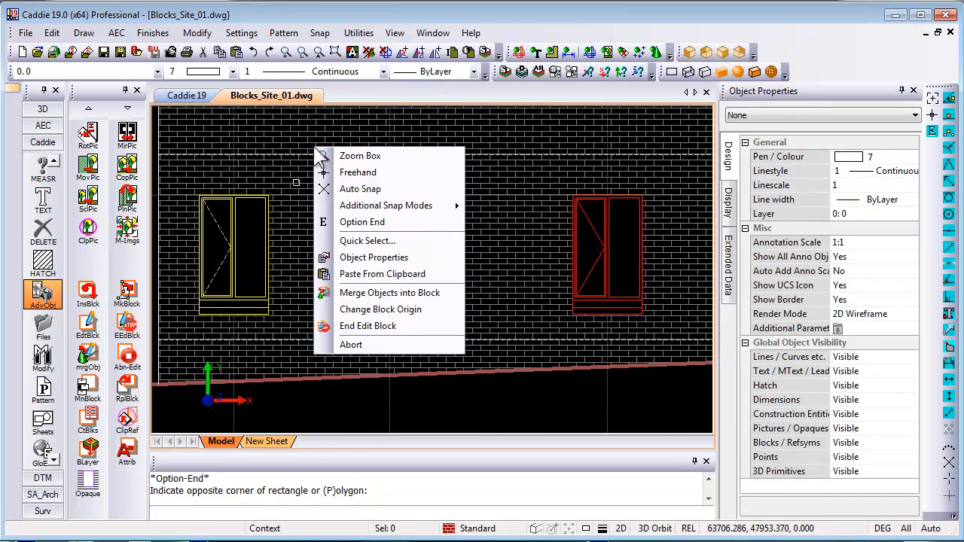
left_click(373, 326)
middle_click_drag(547, 273, 574, 285)
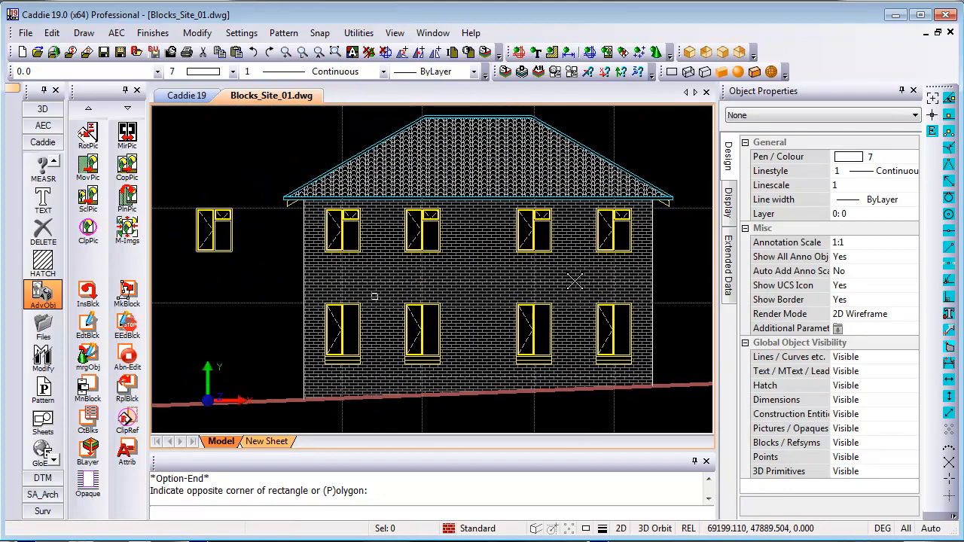
- Switch to freehand snapping and open the Component Manager for placing a tree beside the house
right_click(655, 268)
left_click(700, 293)
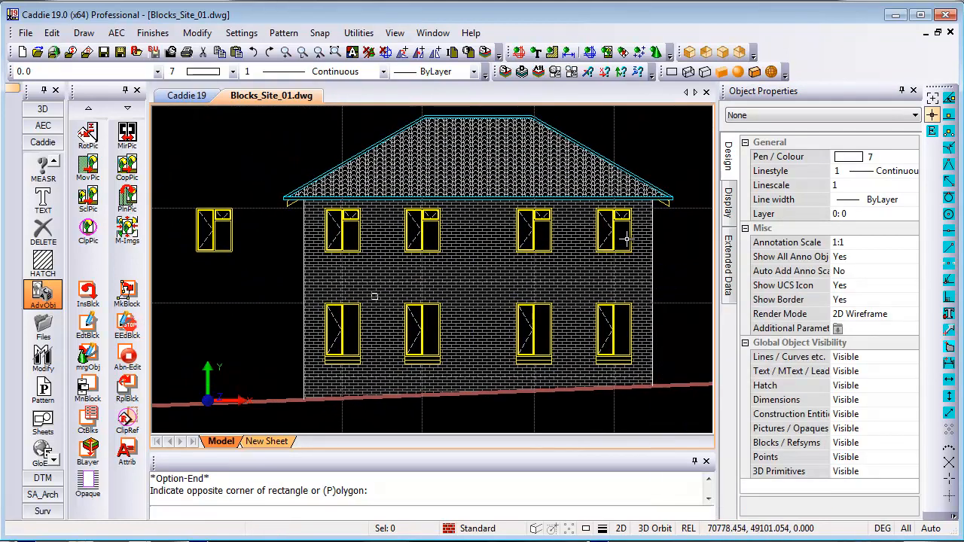
middle_click_drag(624, 237, 588, 245)
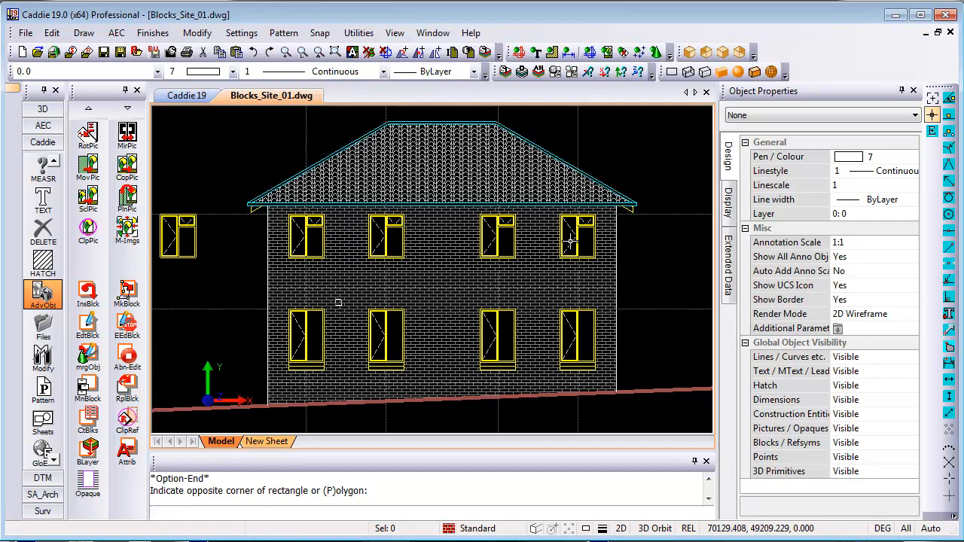
mouse_move(574, 241)
middle_mouse_down()
mouse_move(505, 240)
mouse_move(541, 239)
mouse_move(431, 256)
middle_mouse_up()
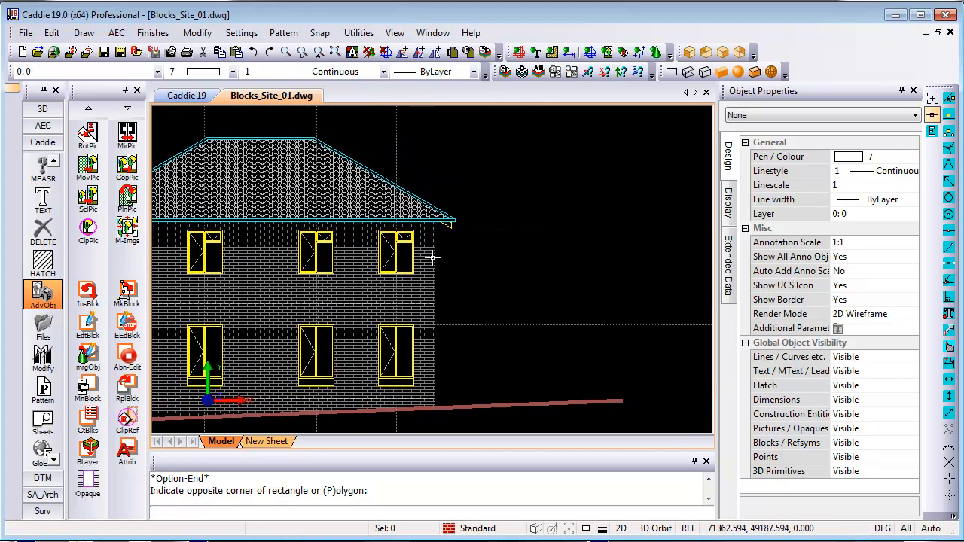
left_click(396, 34)
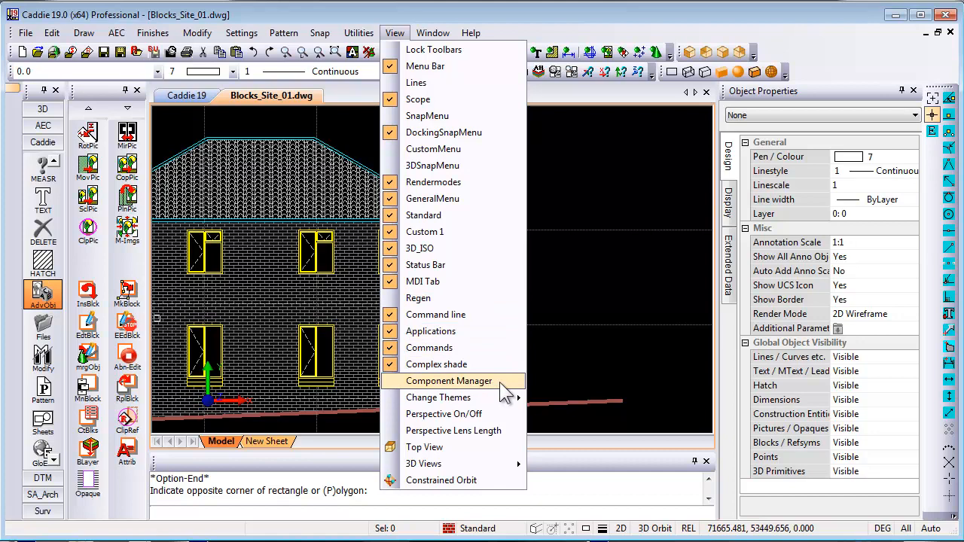
left_click(565, 27)
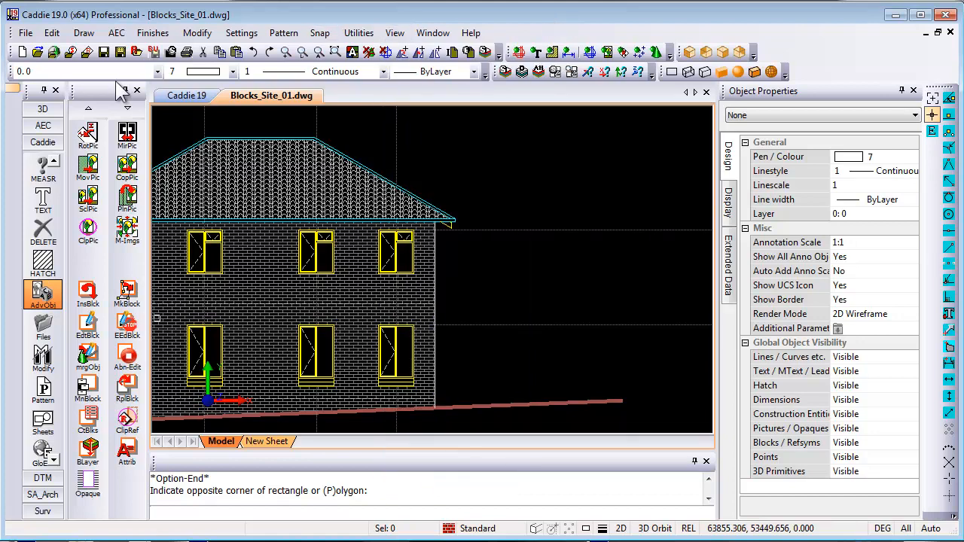
left_click(13, 89)
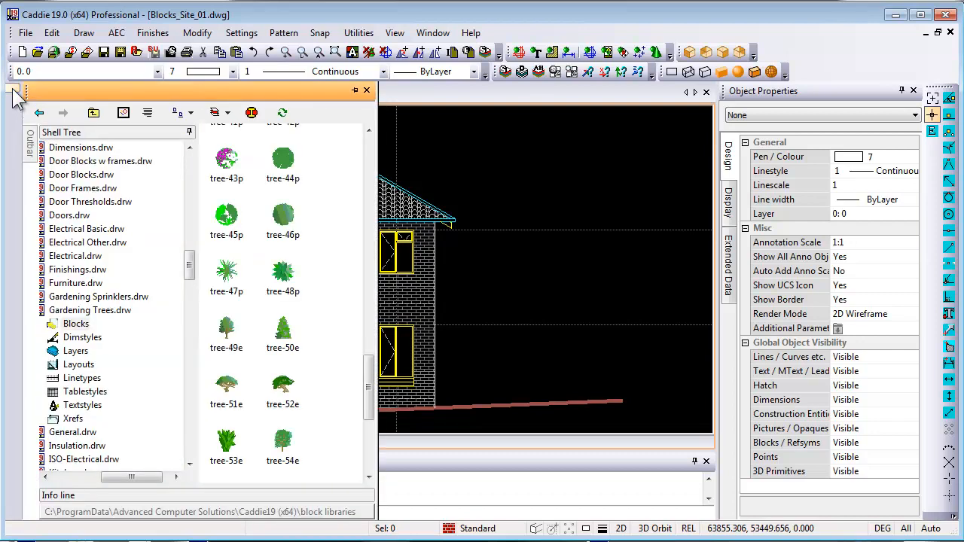
- Browse the block libraries folder to Gardening Trees.drw and show its Blocks
left_click_drag(189, 263, 193, 173)
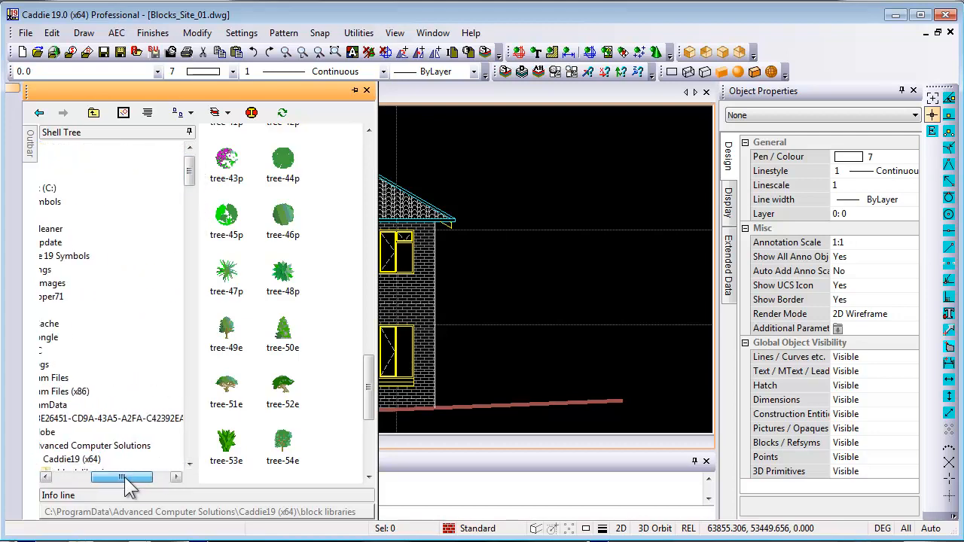
left_click_drag(128, 486, 104, 484)
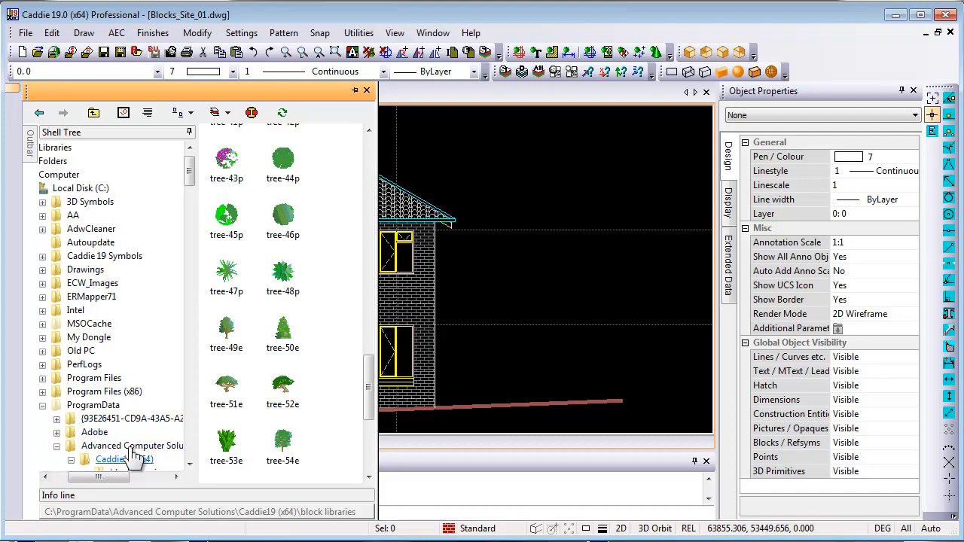
scroll(194, 184, "down", 5)
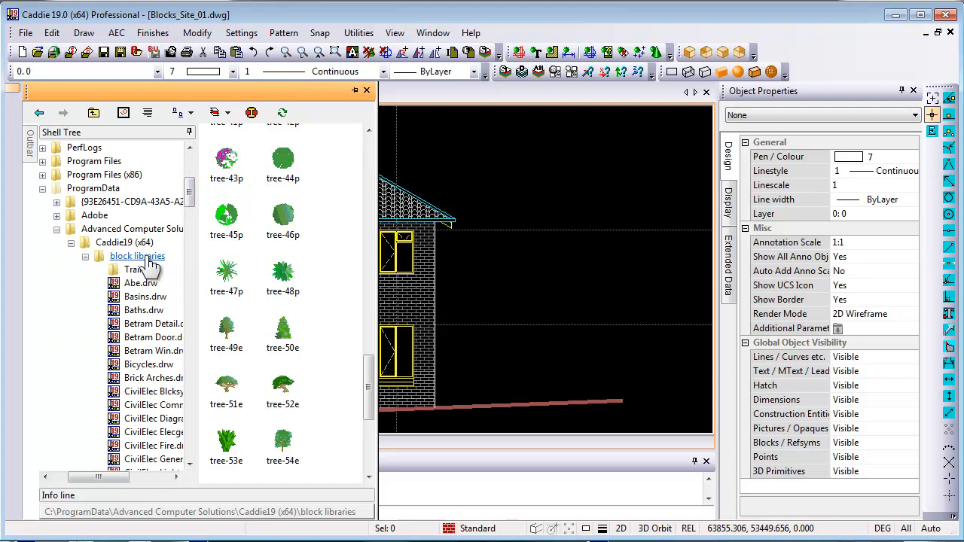
left_click_drag(189, 189, 190, 273)
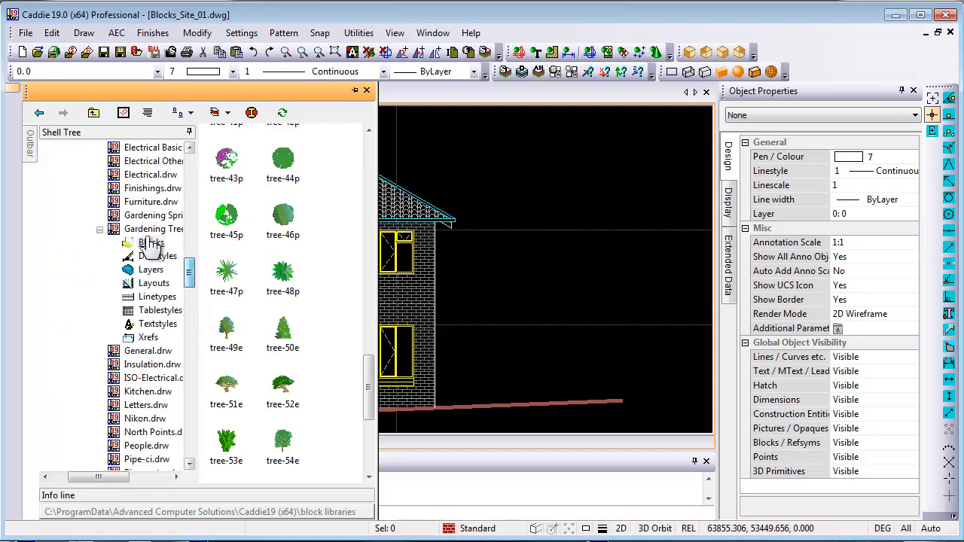
left_click_drag(98, 477, 131, 491)
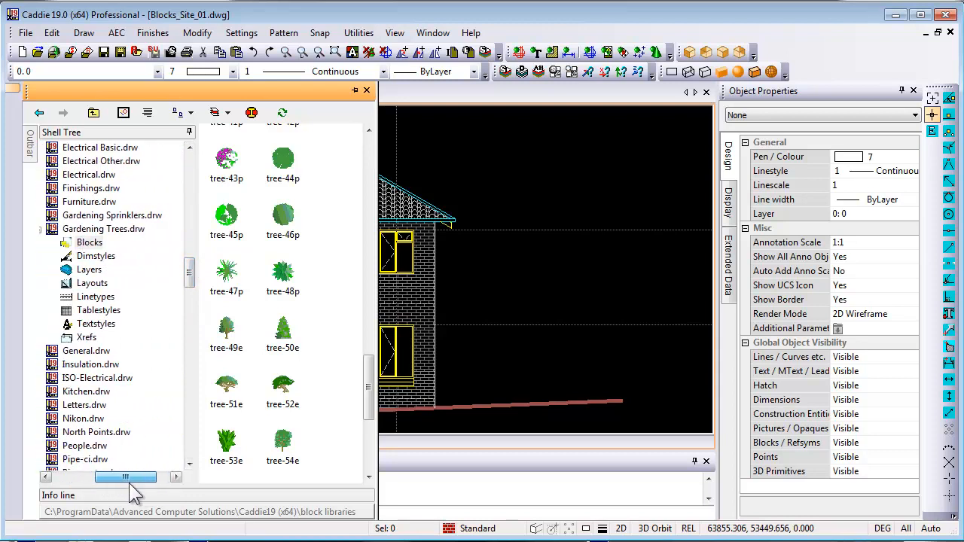
left_click(86, 242)
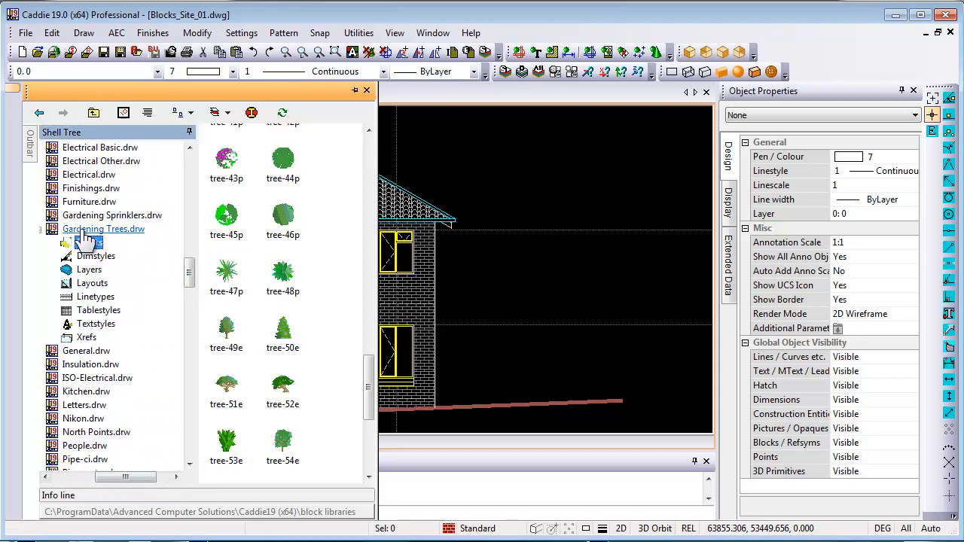
- Insert the tree-51e block on the sloping ground line just right of the house and end the insertion
mouse_move(370, 387)
left_mouse_down()
mouse_move(388, 257)
mouse_move(385, 158)
mouse_move(370, 258)
mouse_move(369, 441)
mouse_move(371, 456)
mouse_move(383, 360)
mouse_move(384, 464)
mouse_move(386, 362)
mouse_move(384, 409)
mouse_move(383, 398)
left_mouse_up()
left_click(226, 339)
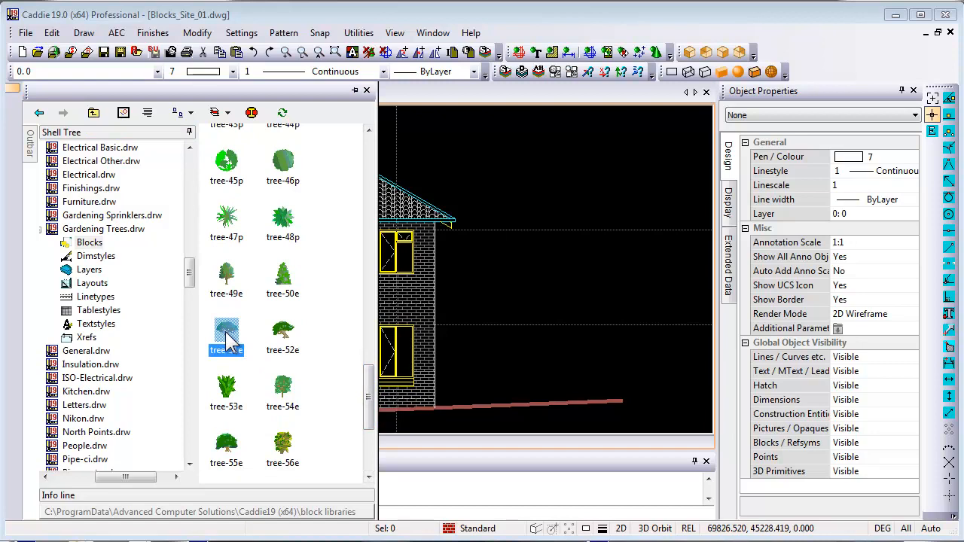
double_click(226, 339)
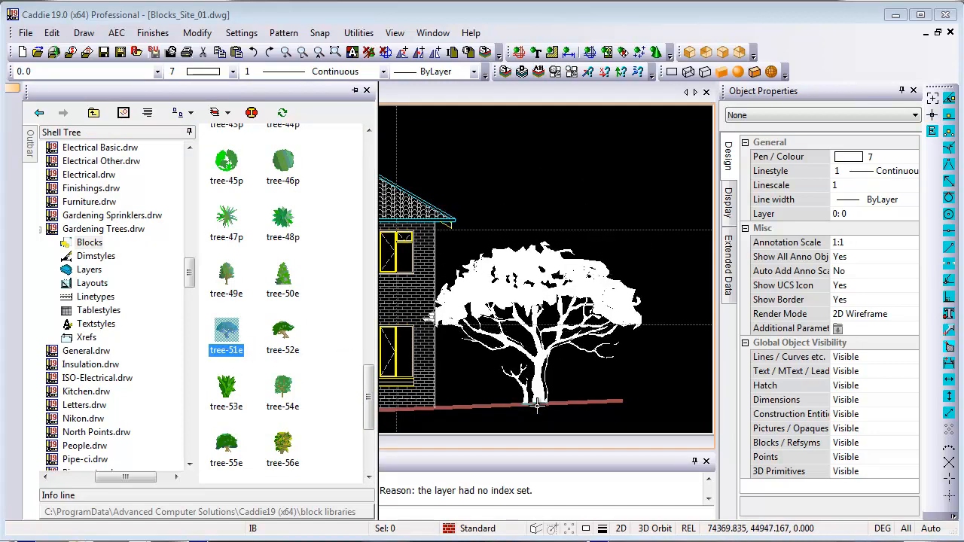
left_click(518, 404)
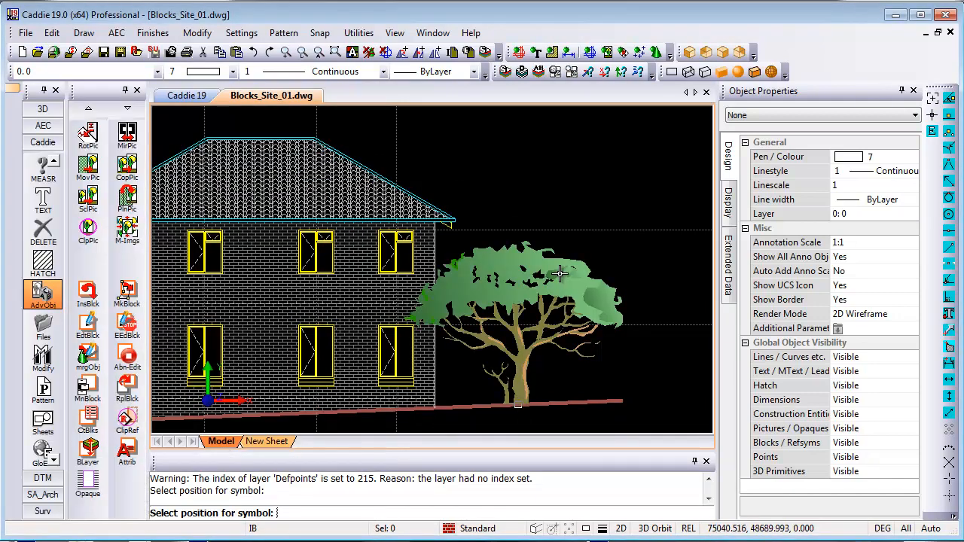
key("Escape")
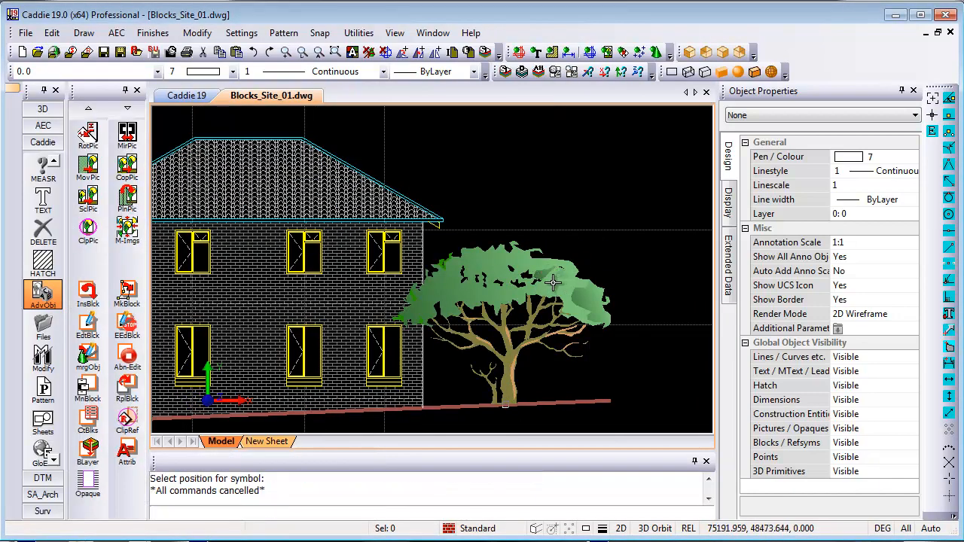
- Set the X and Y scale factors of the tree-51e block to 1.5 and deselect it
left_click(506, 269)
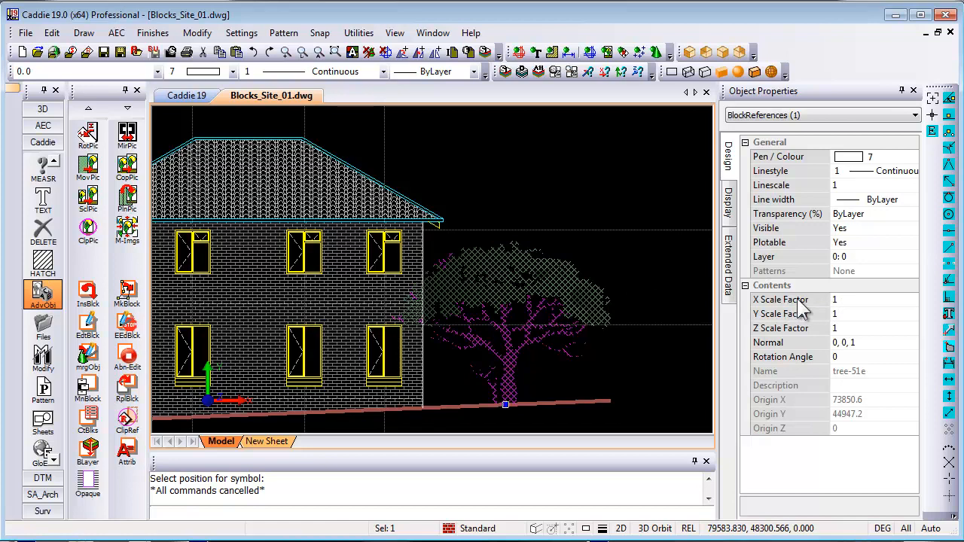
left_click(852, 300)
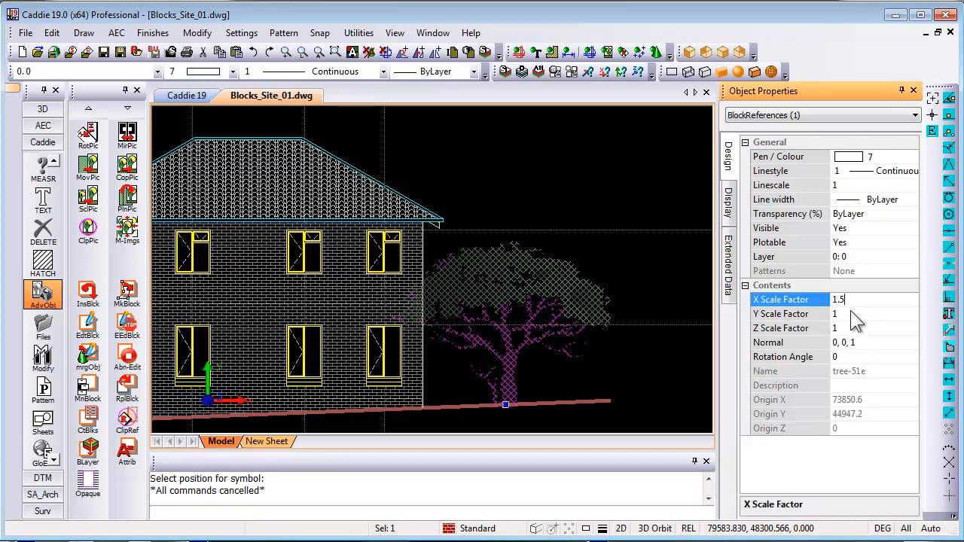
type(".5")
left_click(850, 314)
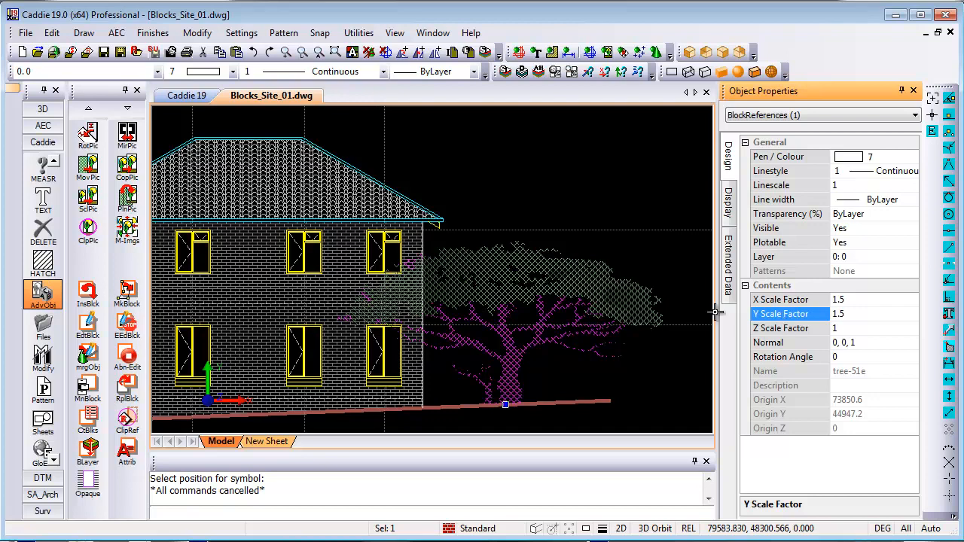
middle_click_drag(577, 294, 558, 293)
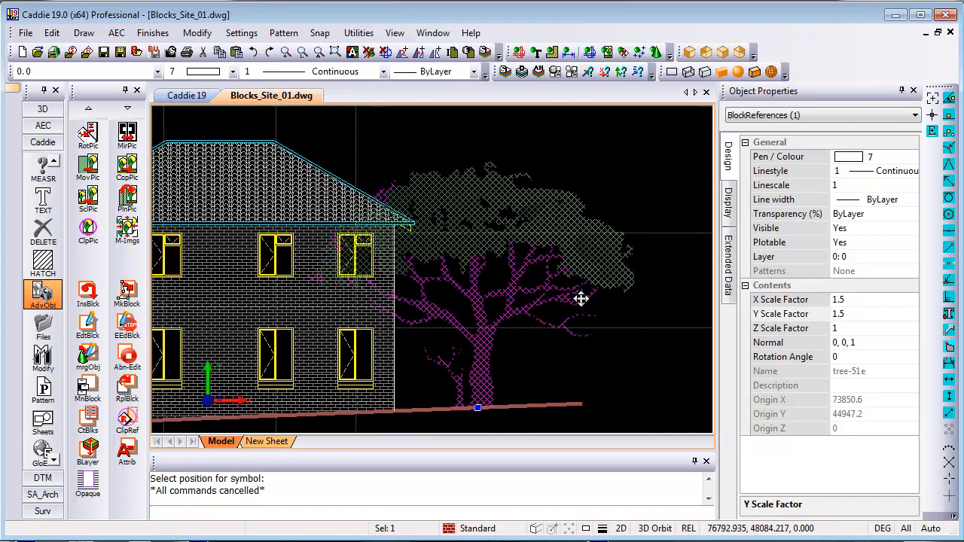
key("Escape")
middle_click_drag(570, 302, 561, 287)
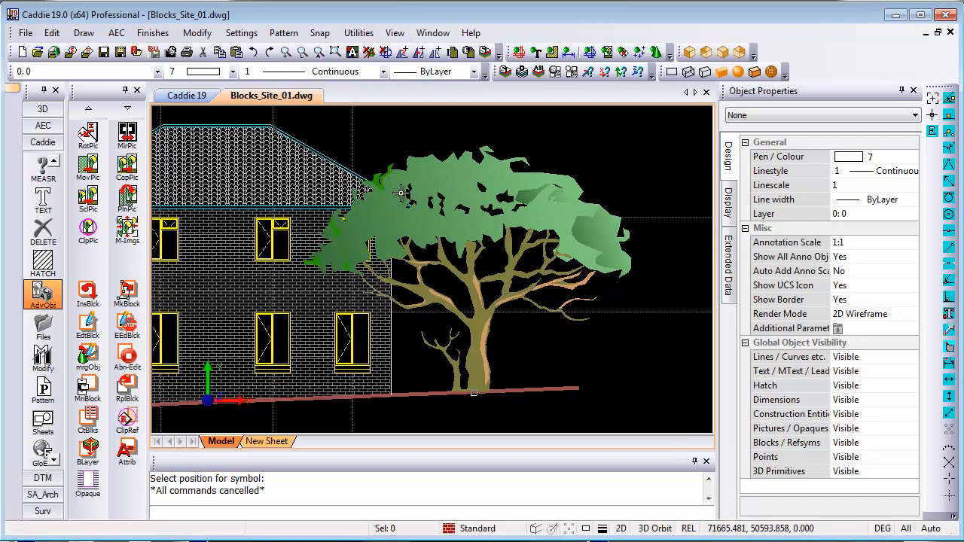
- Move the enlarged tree block to the back plane so that it sits behind the house
left_click(414, 166)
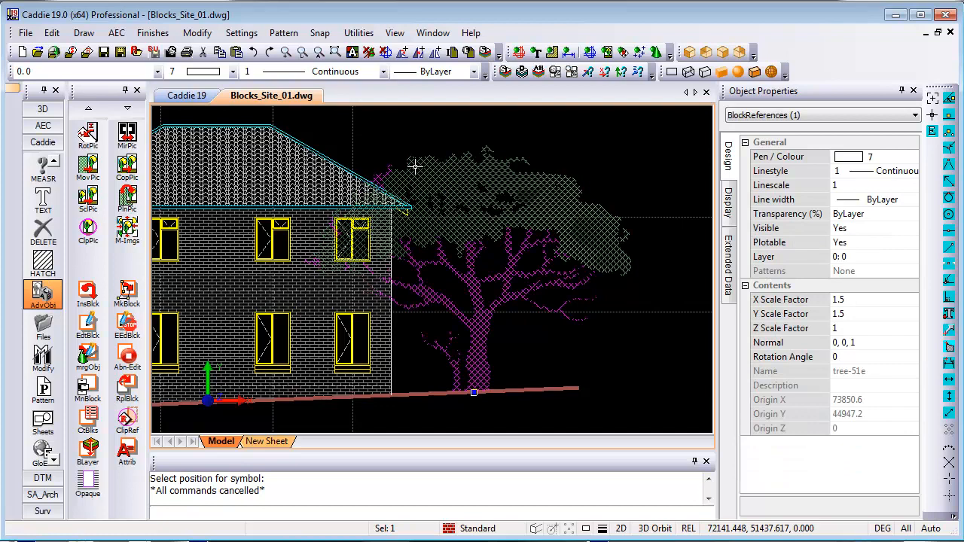
right_click(414, 166)
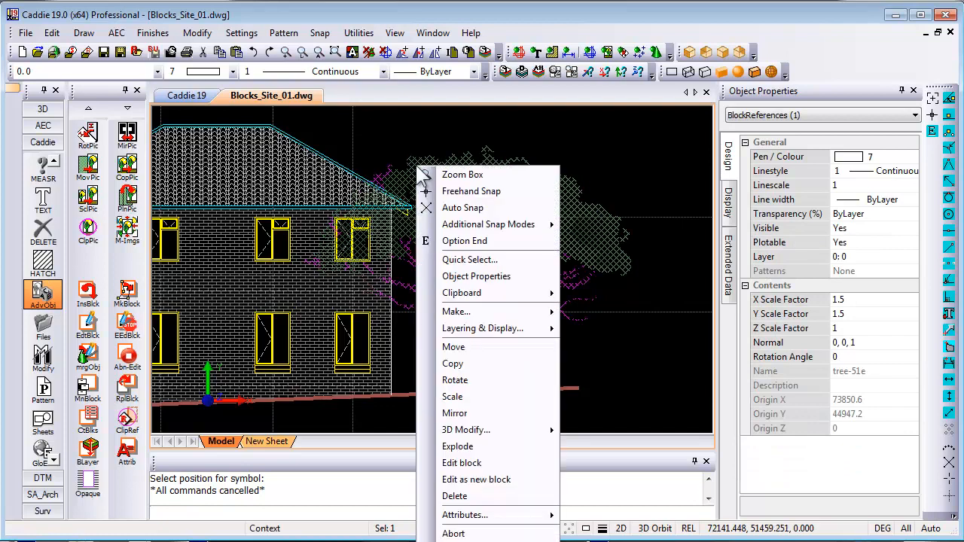
mouse_move(472, 331)
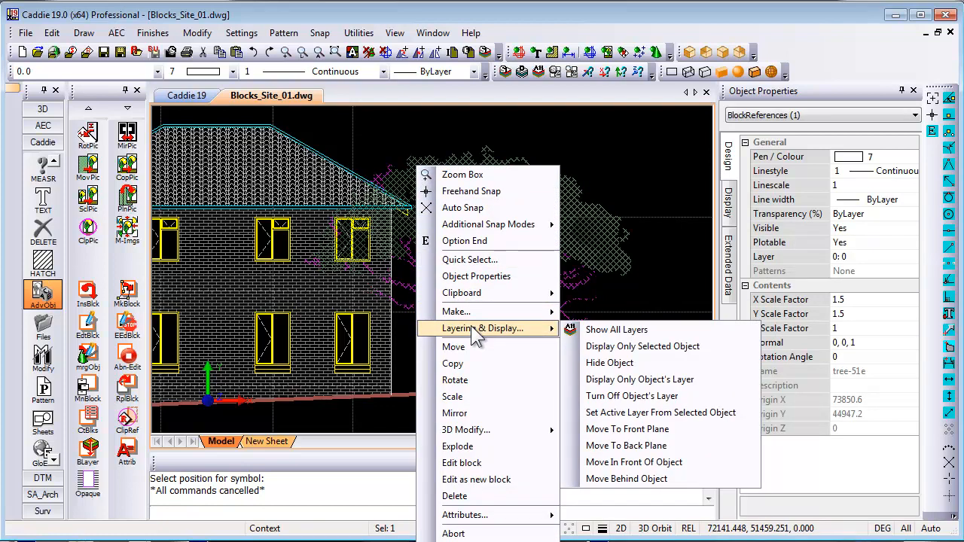
left_click(631, 448)
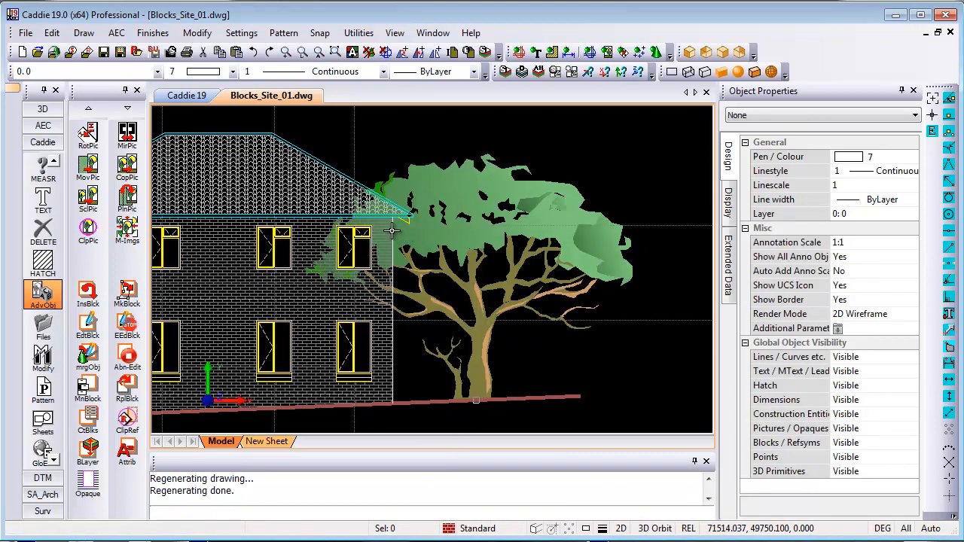
middle_click_drag(459, 225, 432, 222)
scroll(341, 237, "up", 1)
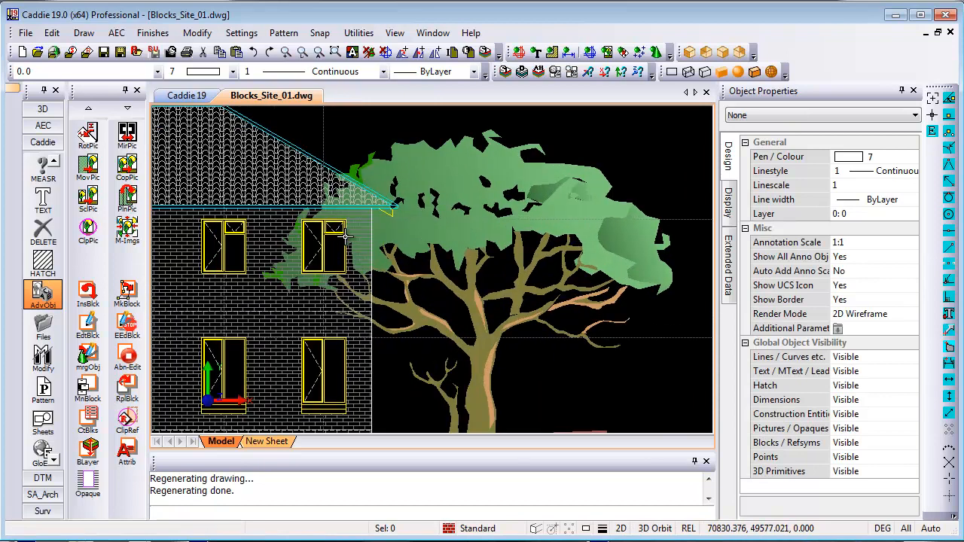
scroll(443, 233, "down", 1)
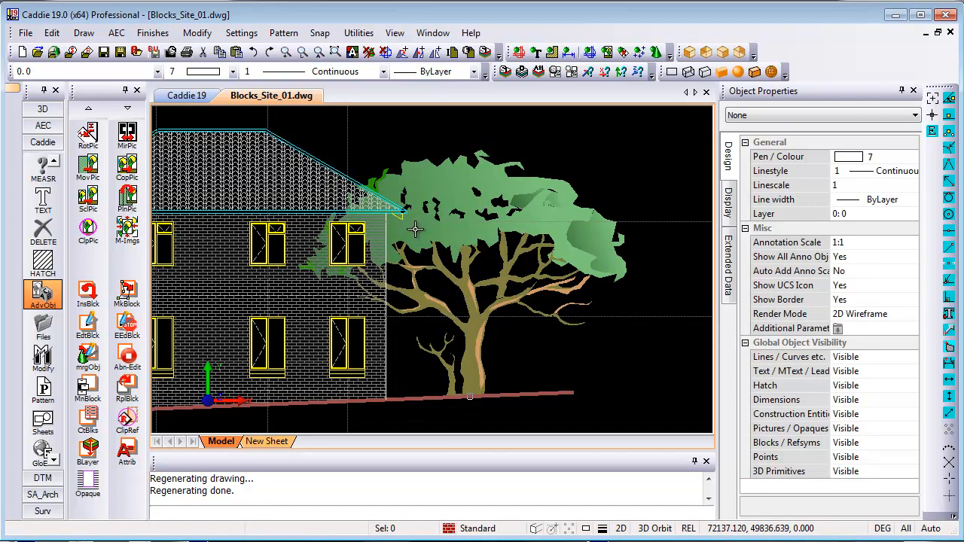
middle_click_drag(451, 240, 466, 236)
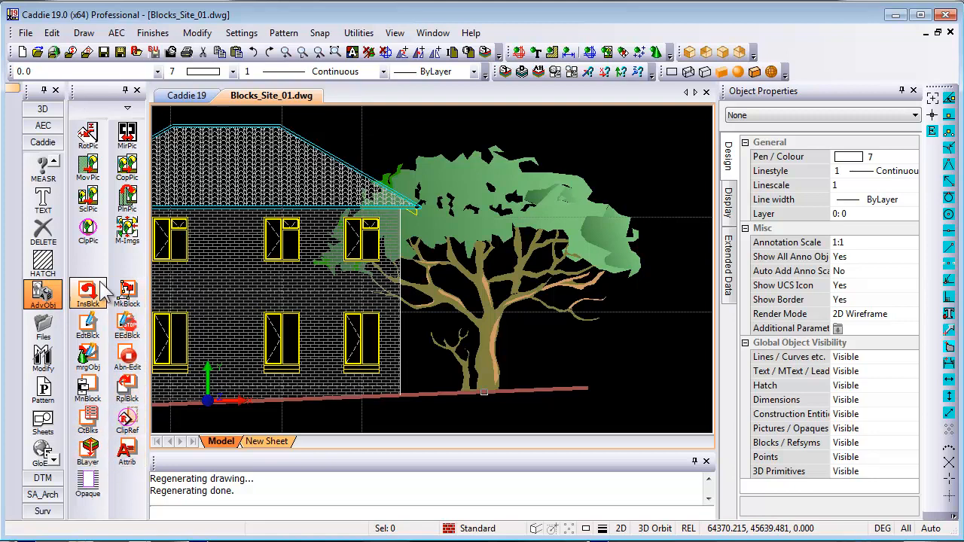
- Begin a clipping boundary for the tree block, auto-snapping points along the roof's sloping edge and around the eave to the wall
left_click(136, 418)
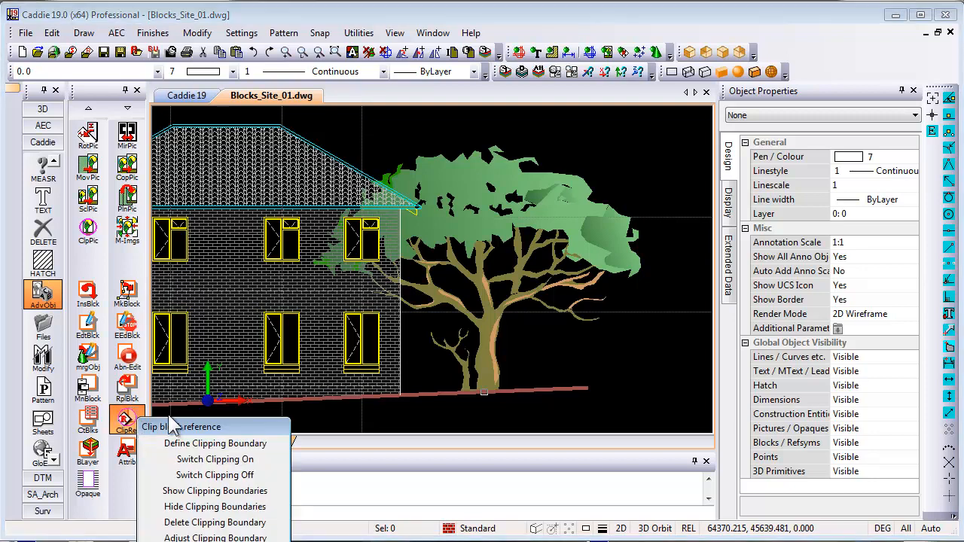
left_click(215, 444)
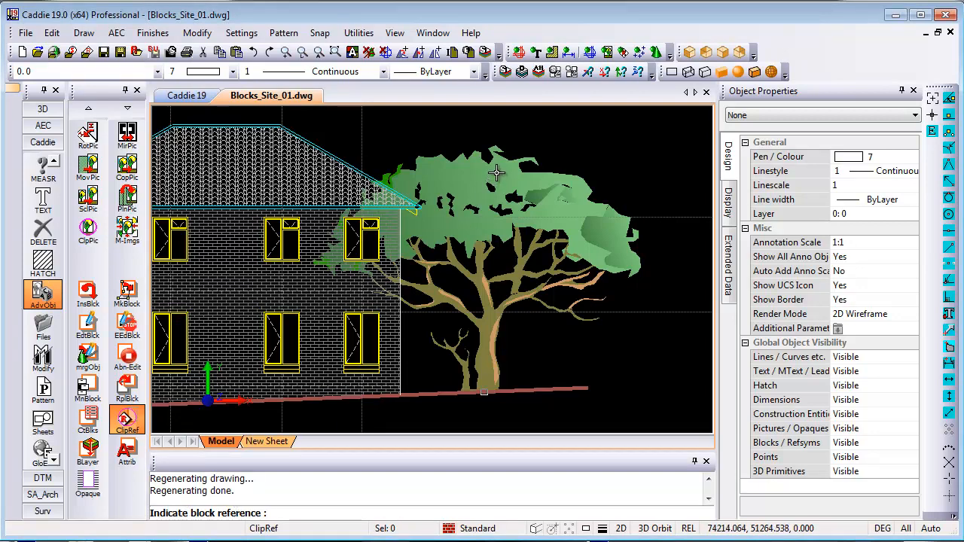
left_click(496, 173)
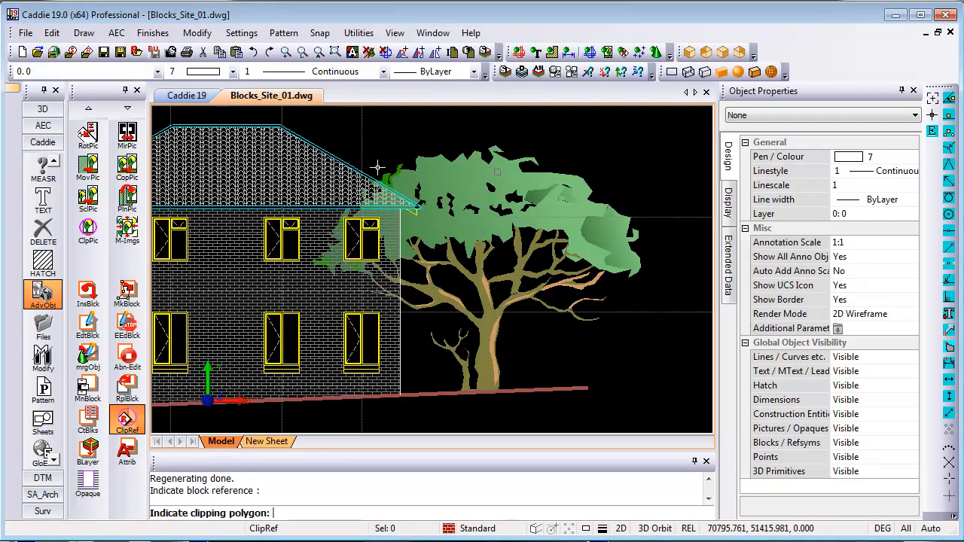
right_click(415, 180)
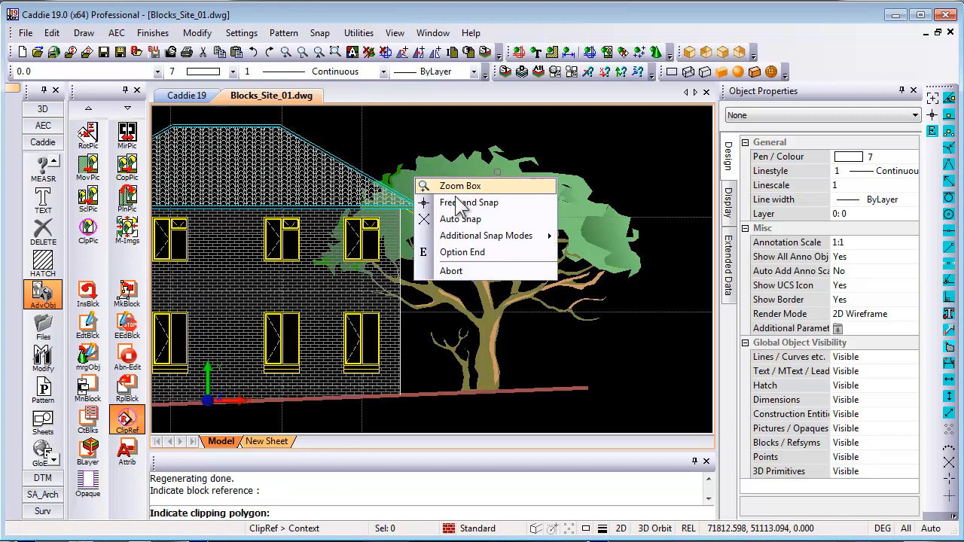
left_click(471, 219)
scroll(486, 242, "up", 4)
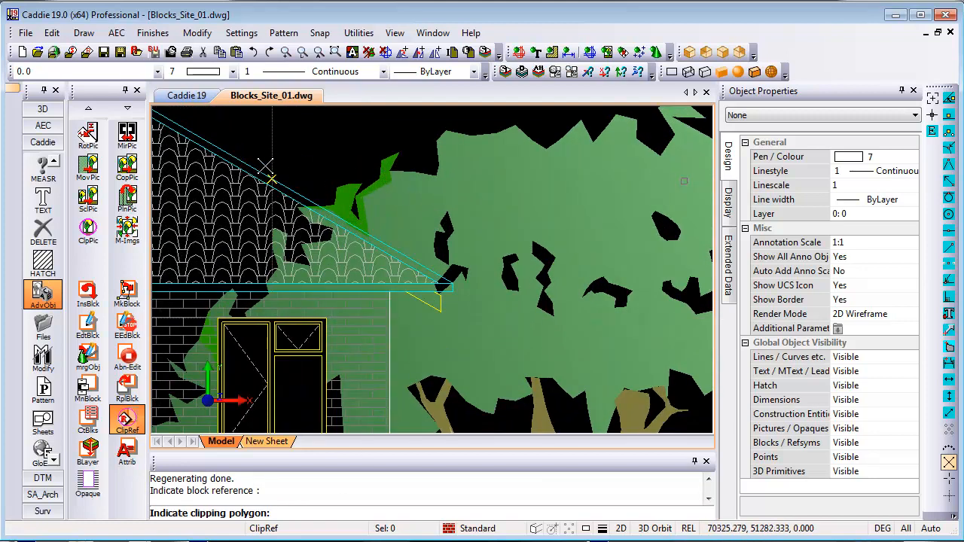
left_click(271, 180)
left_click(450, 283)
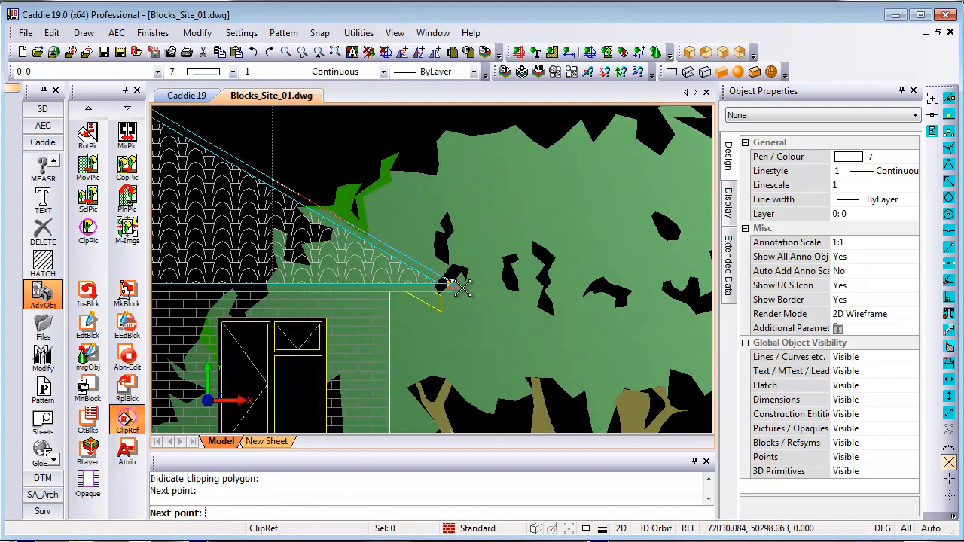
left_click(445, 293)
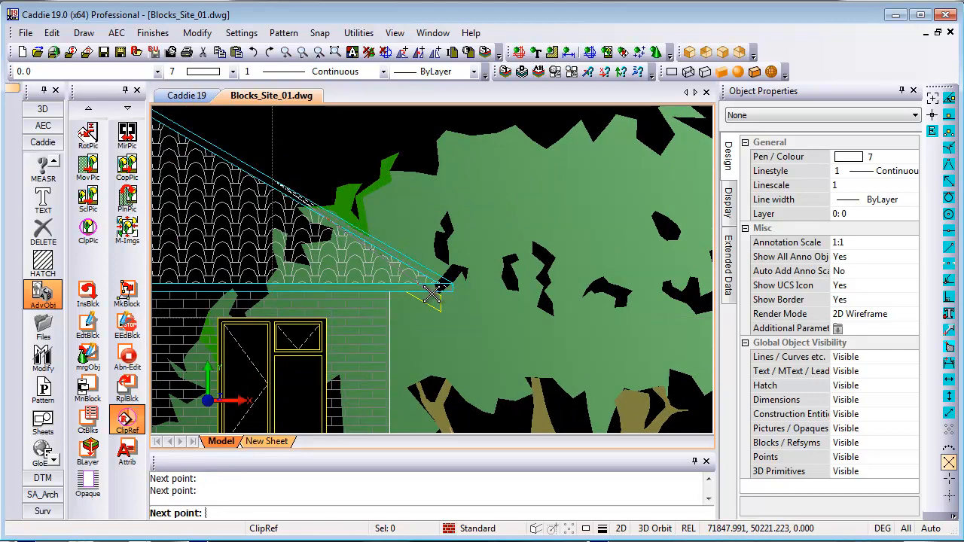
left_click(442, 311)
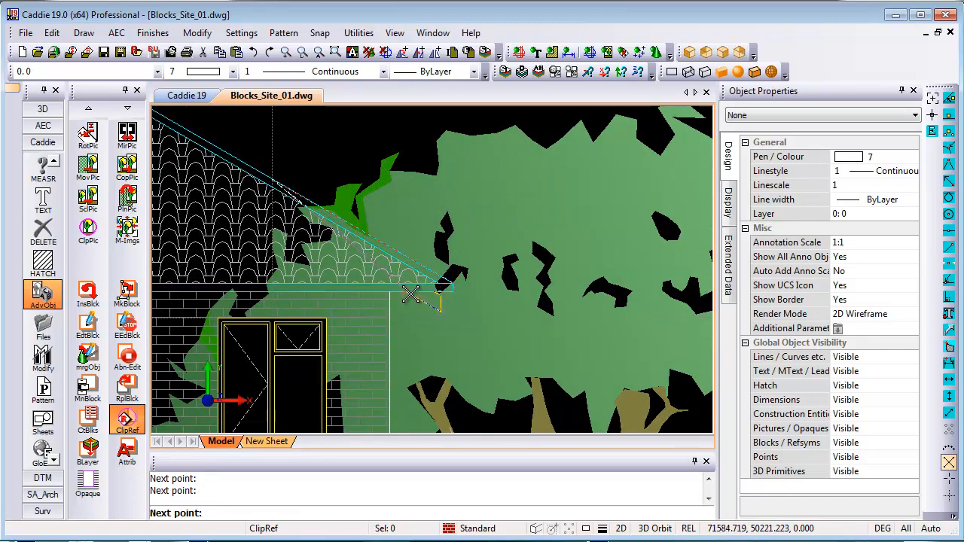
left_click(401, 294)
- Continue the clipping boundary down to the wall's base corner and along the ground line to its far end
scroll(388, 215, "down", 4)
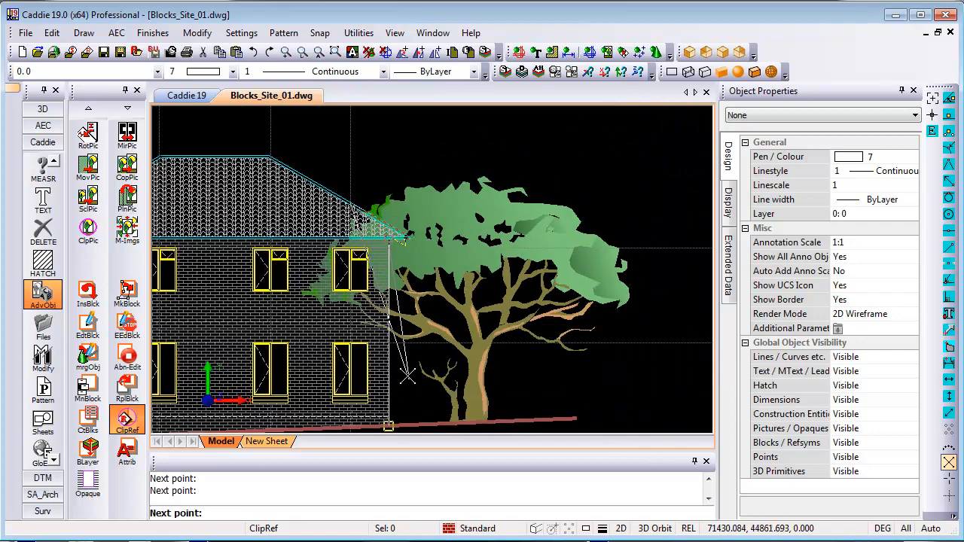
scroll(385, 293, "up", 5)
scroll(385, 293, "up", 1)
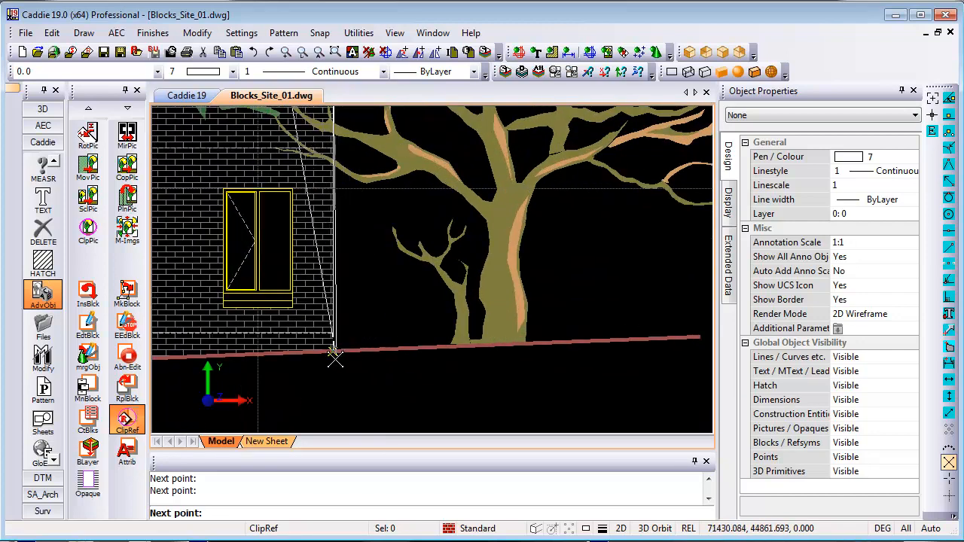
left_click(334, 357)
middle_click_drag(636, 345, 449, 398)
left_click(513, 394)
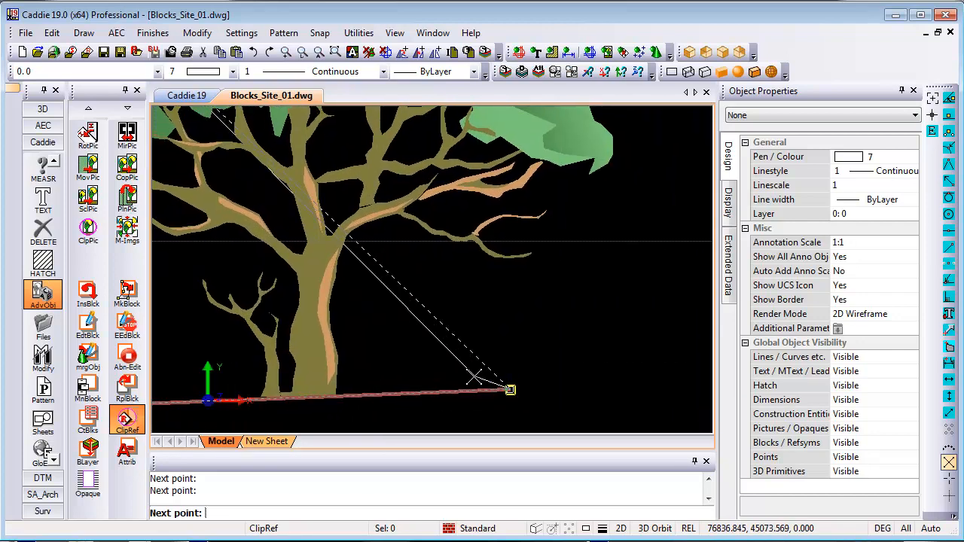
- Complete the clipping boundary with freehand points around the outside of the tree canopy, ending above the roof slope
scroll(473, 376, "down", 3)
right_click(507, 347)
left_click(557, 375)
left_click(541, 348)
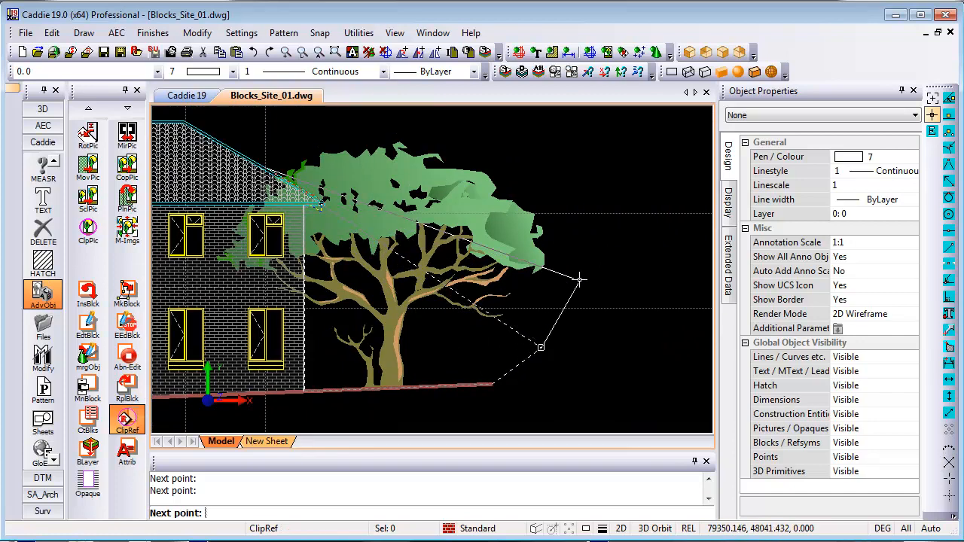
left_click(580, 281)
left_click(585, 198)
left_click(537, 140)
left_click(464, 125)
left_click(386, 125)
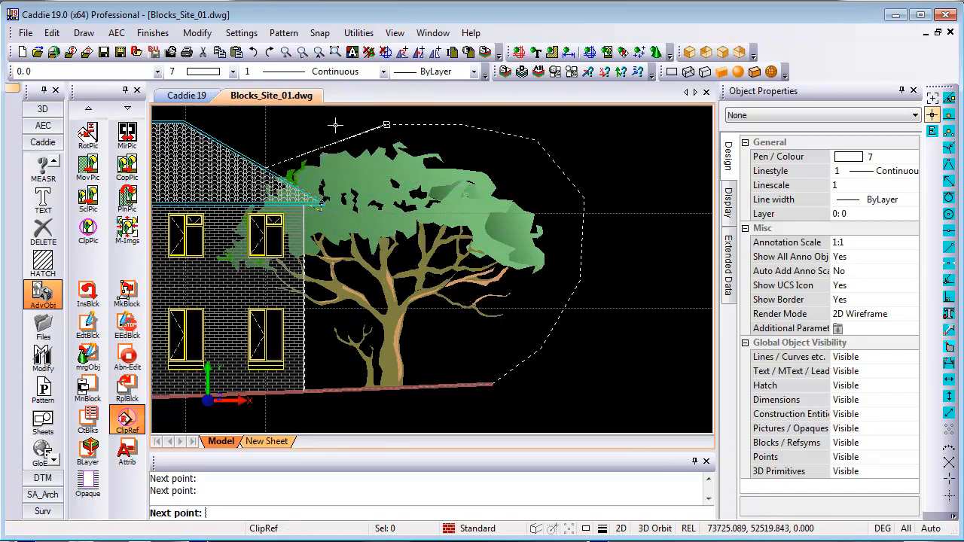
left_click(298, 141)
right_click(464, 170)
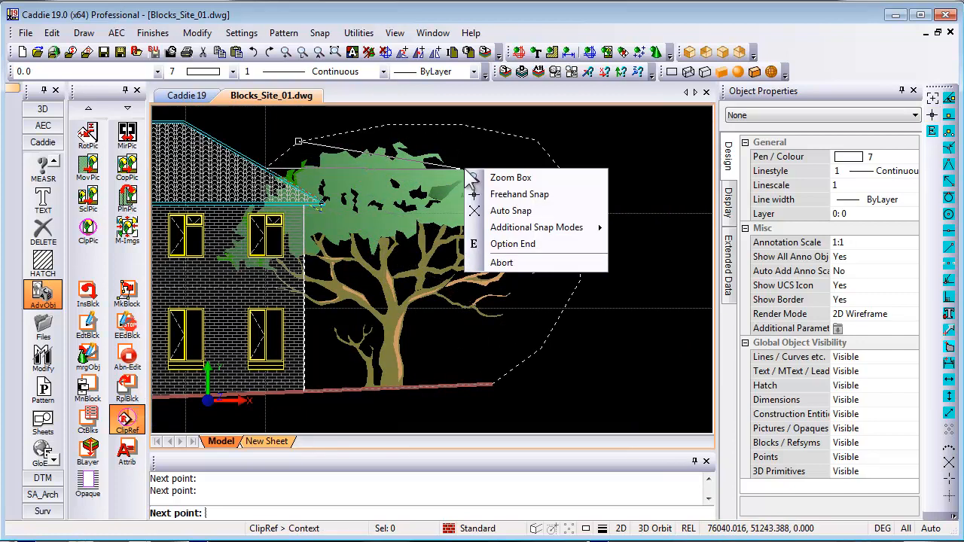
left_click(526, 245)
- Check the clipped tree edge along the eave and wall, and switch the tree block's clipping off
scroll(470, 318, "up", 5)
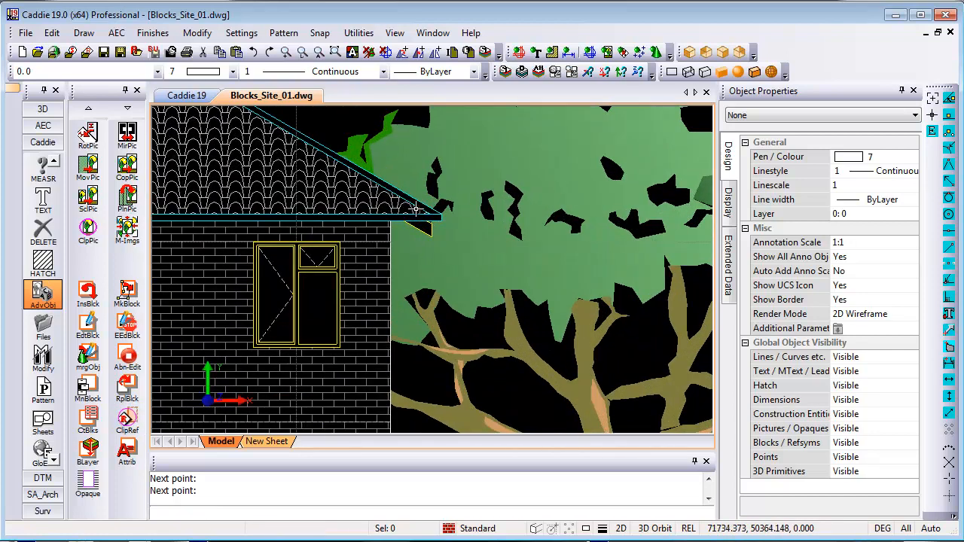
scroll(467, 219, "up", 1)
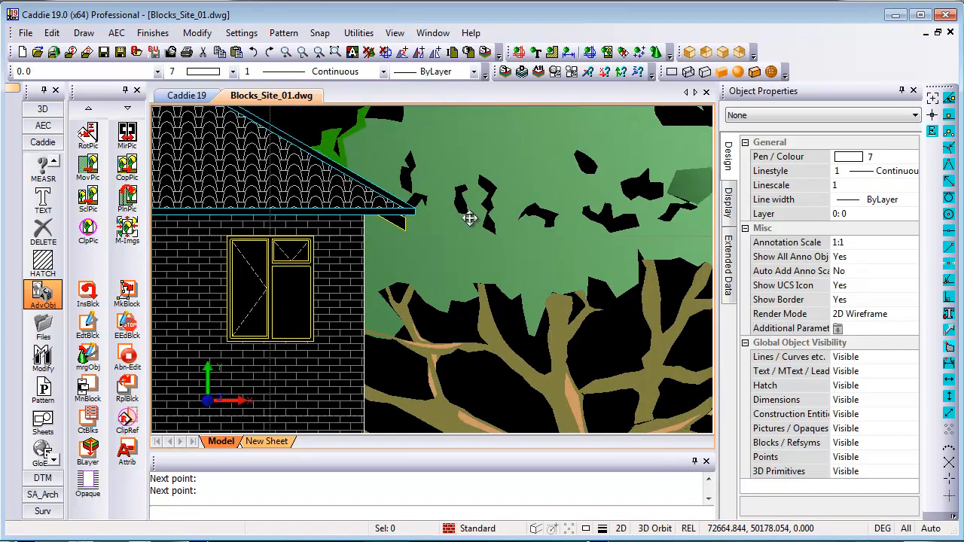
scroll(343, 178, "down", 2)
scroll(343, 178, "down", 3)
middle_click_drag(397, 258, 442, 257)
scroll(442, 257, "up", 2)
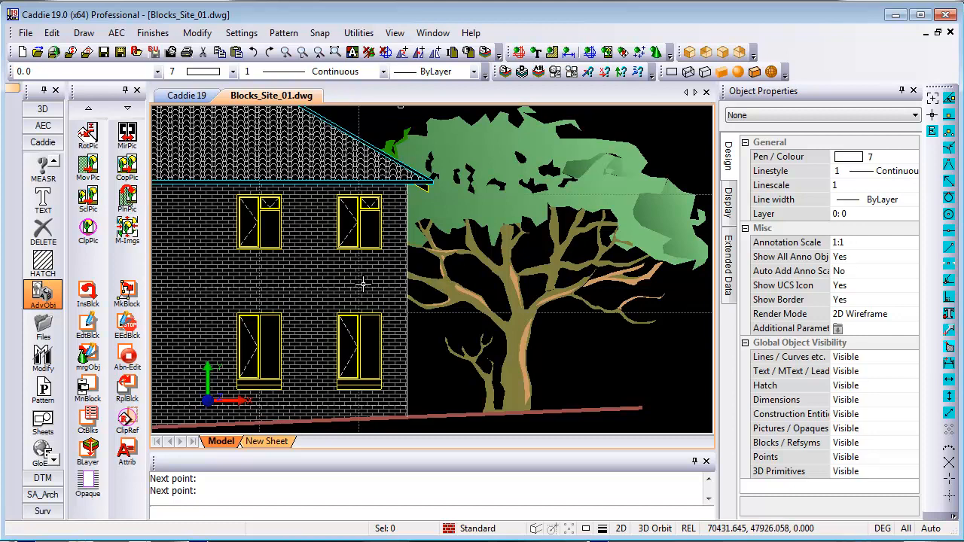
left_click(136, 424)
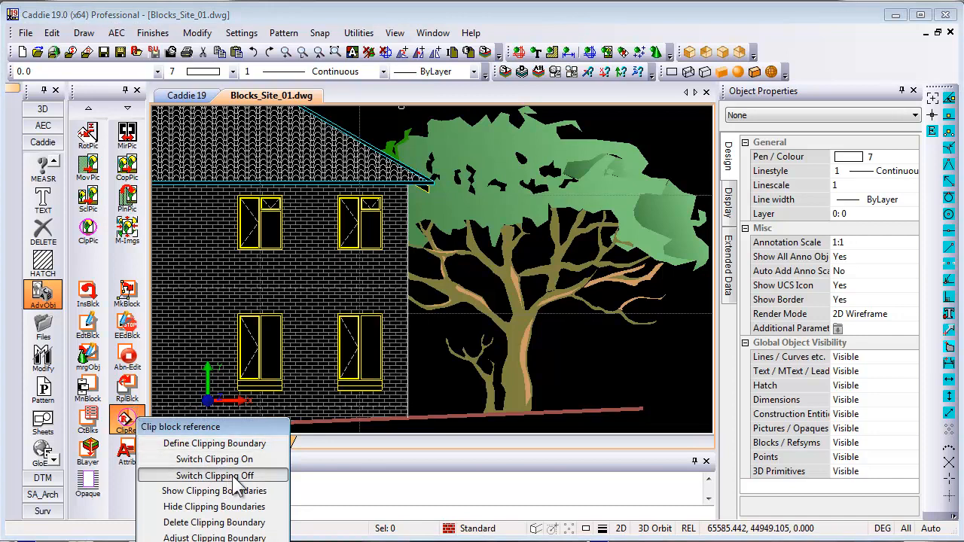
left_click(234, 476)
left_click(480, 227)
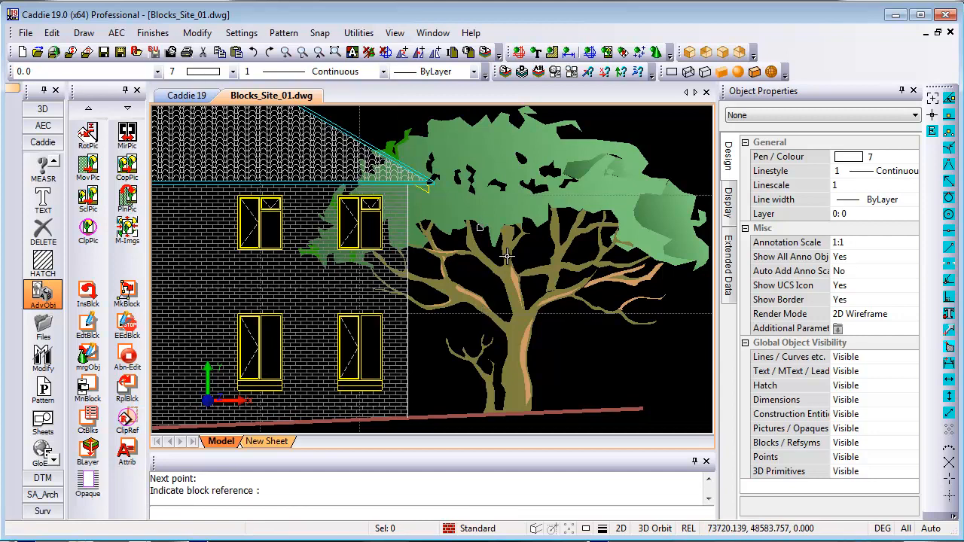
- Switch clipping back on for the tree block beside the house
middle_click_drag(507, 257, 497, 244)
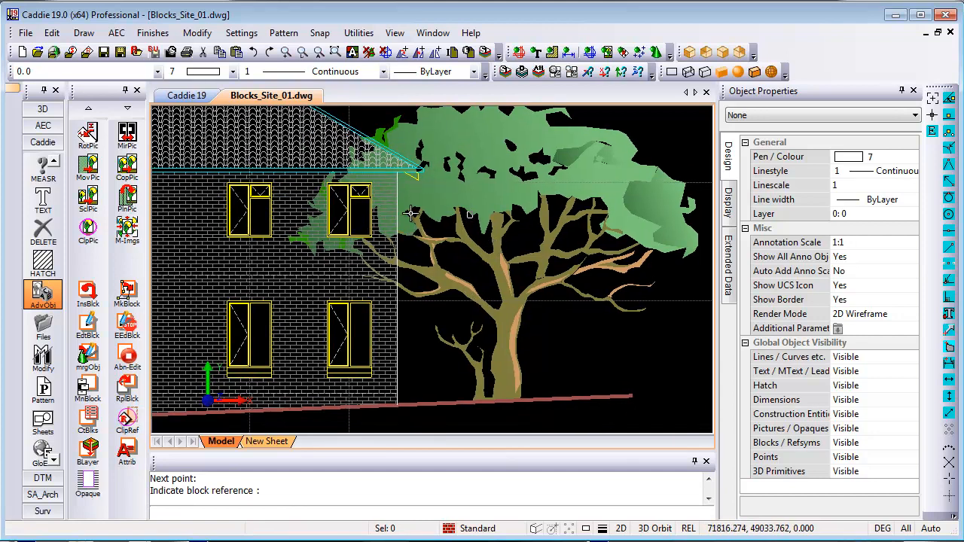
left_click(128, 422)
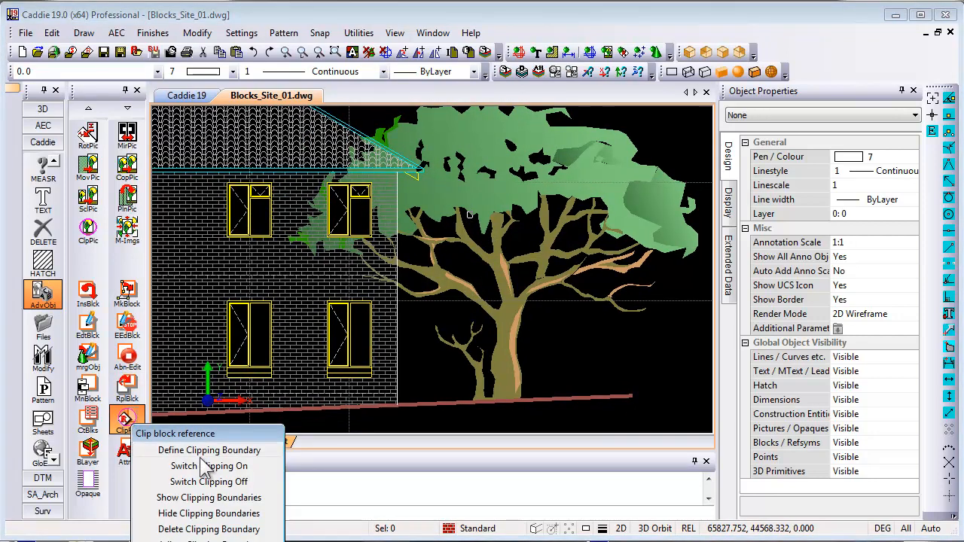
left_click(219, 477)
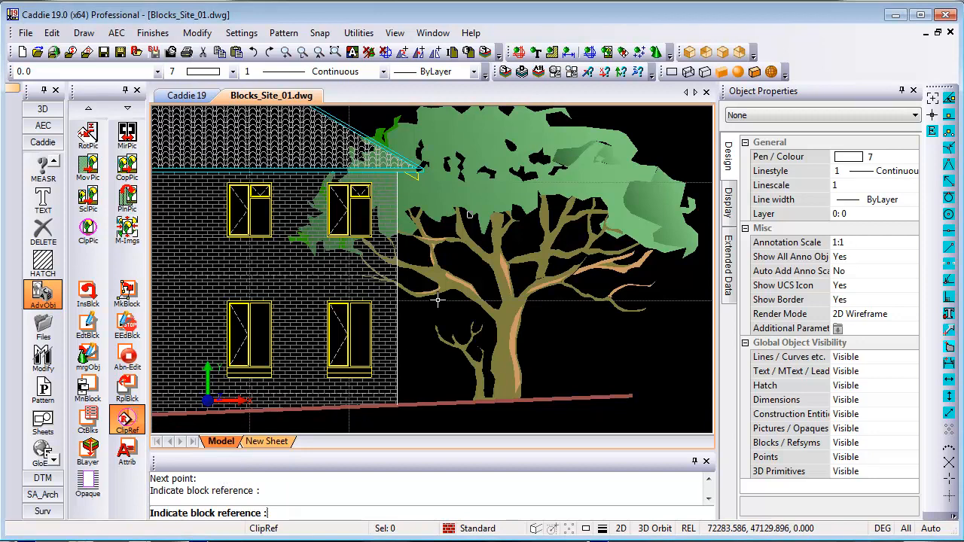
left_click(448, 204)
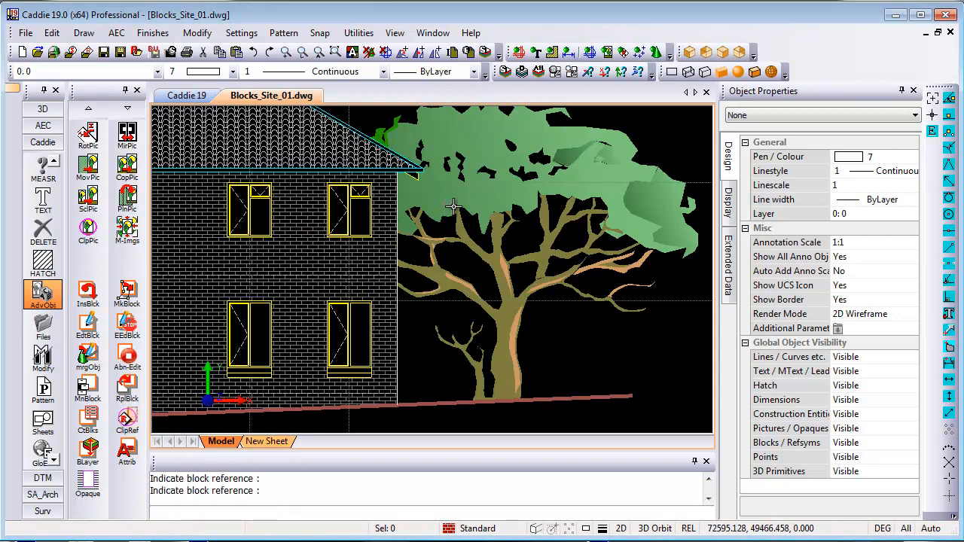
- Examine the clipped tree beside the house elevation and the tree symbols across the proposed site layout
scroll(482, 249, "down", 3)
scroll(512, 286, "up", 2)
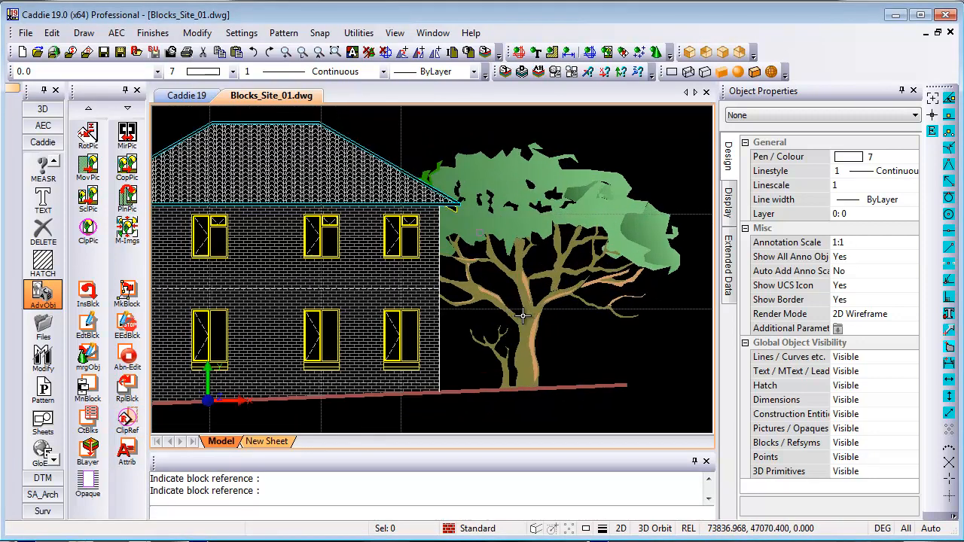
middle_click_drag(538, 300, 505, 288)
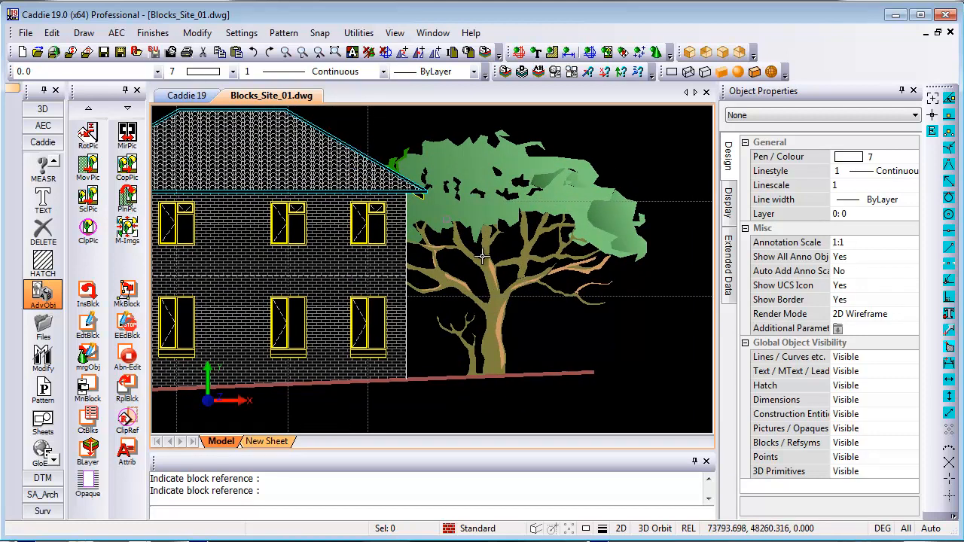
middle_click_drag(485, 255, 494, 256)
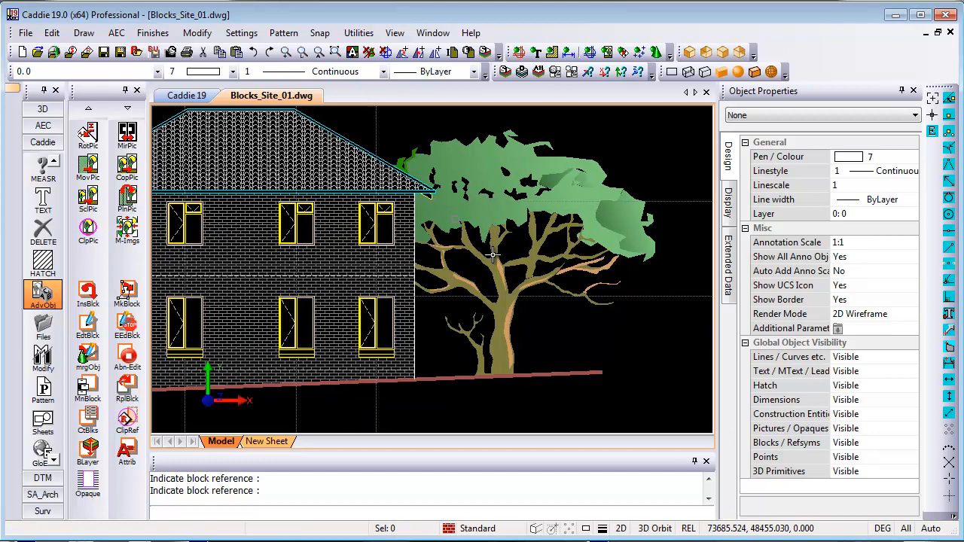
scroll(493, 256, "down", 6)
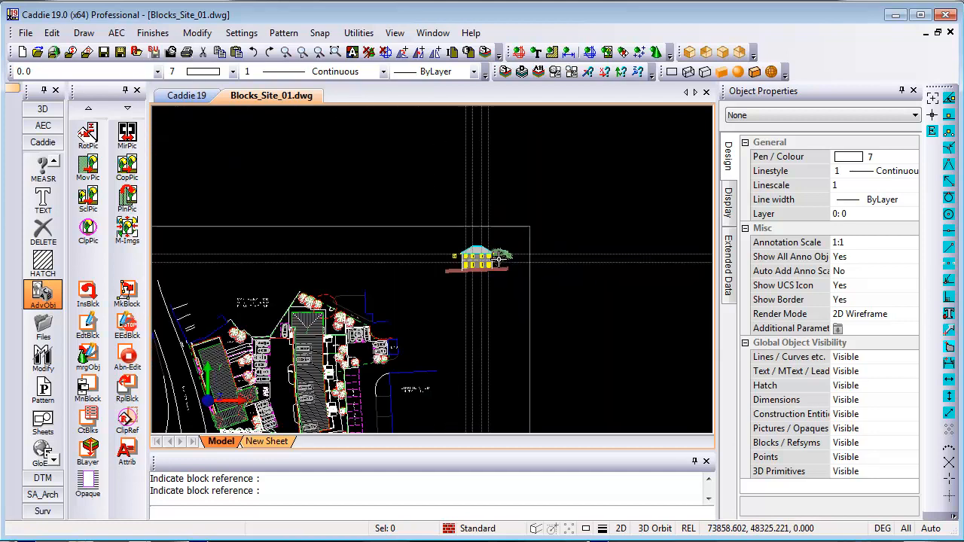
middle_click_drag(437, 262, 553, 179)
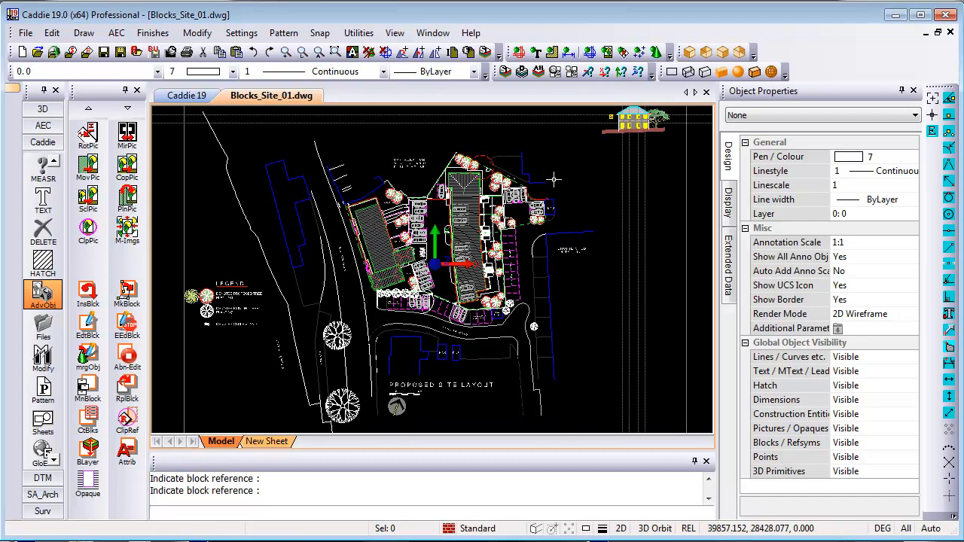
scroll(392, 201, "up", 3)
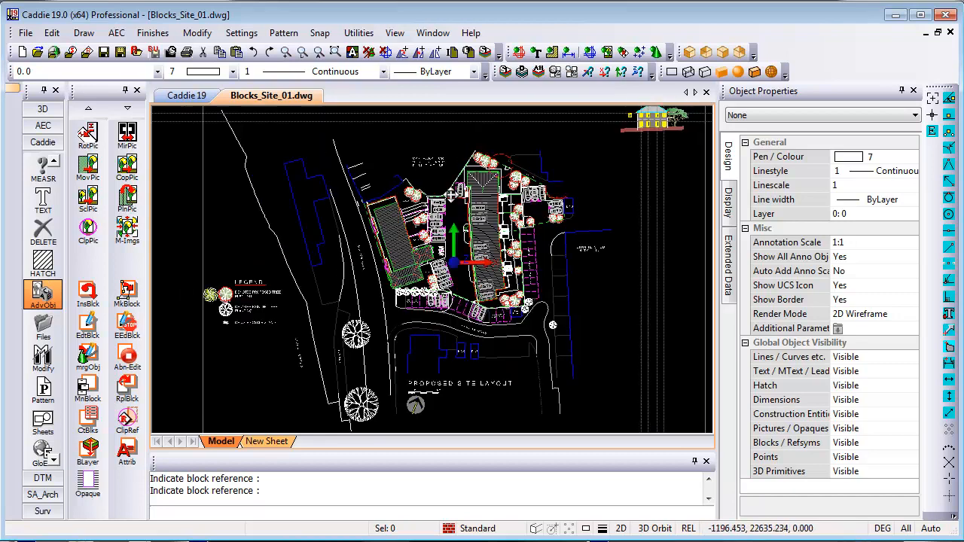
scroll(358, 175, "down", 2)
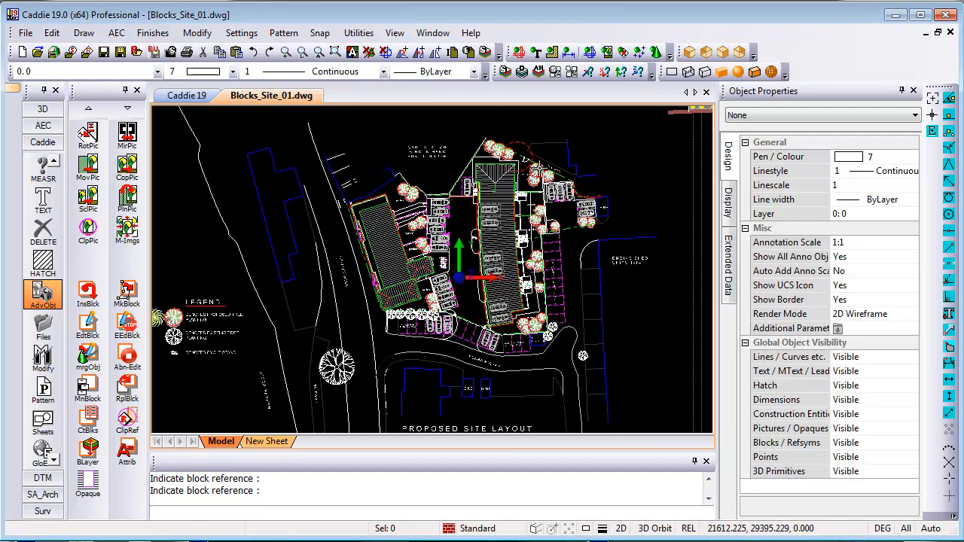
scroll(535, 167, "up", 4)
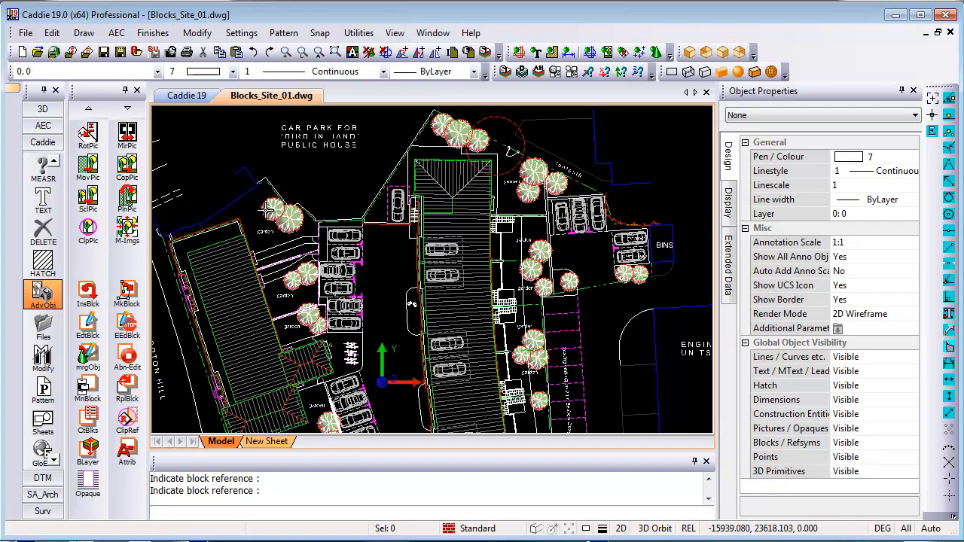
scroll(538, 251, "down", 3)
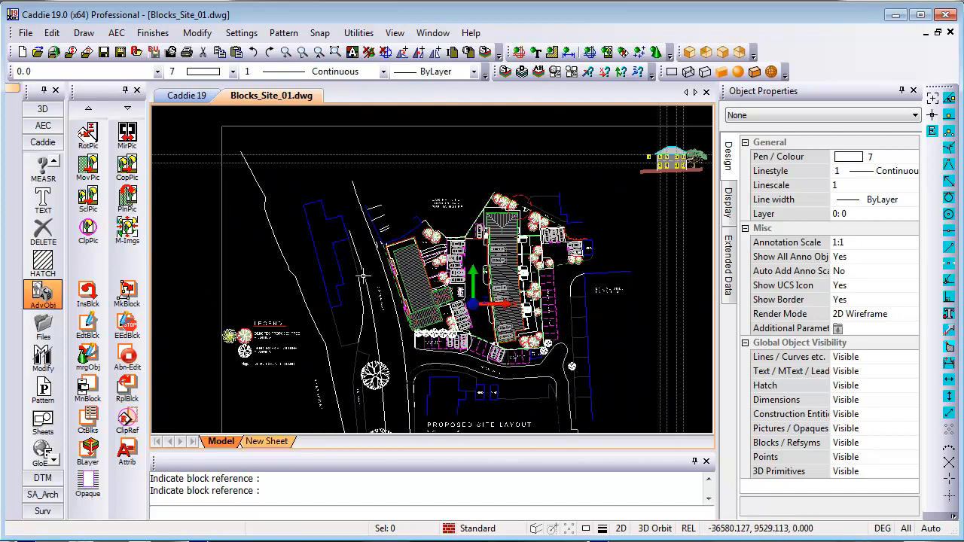
- Inspect the spiral tree symbol beside the legend by selecting two of its individual parts
scroll(248, 362, "up", 5)
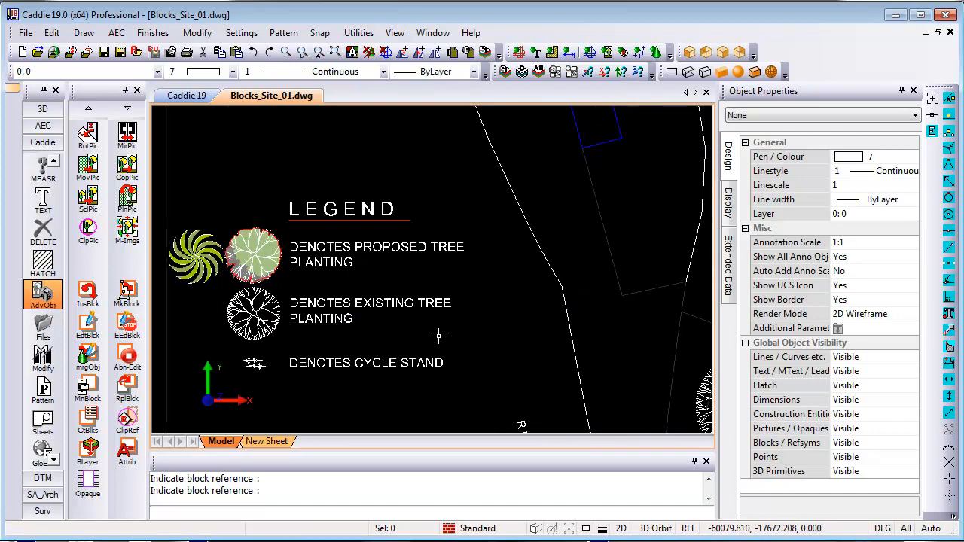
scroll(439, 336, "up", 2)
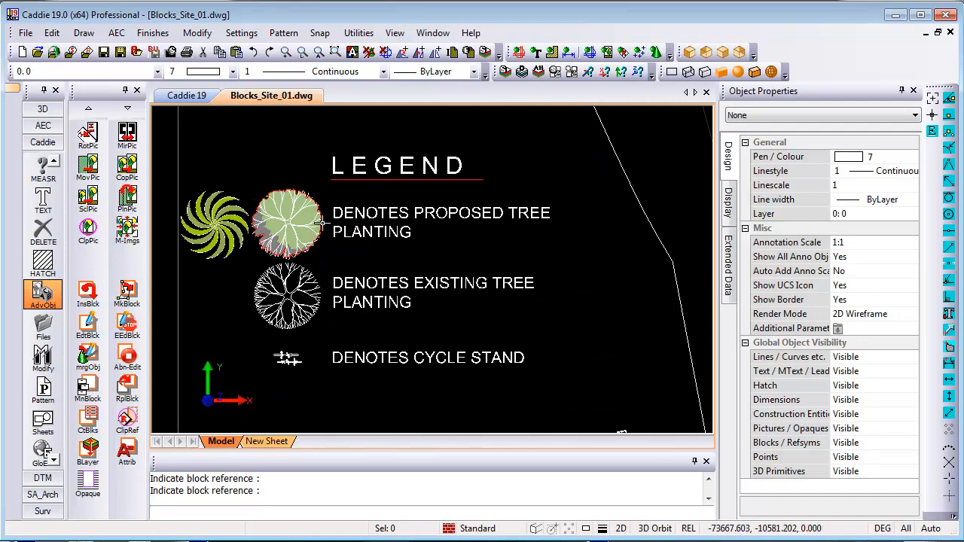
middle_click_drag(254, 230, 331, 272)
scroll(304, 294, "up", 3)
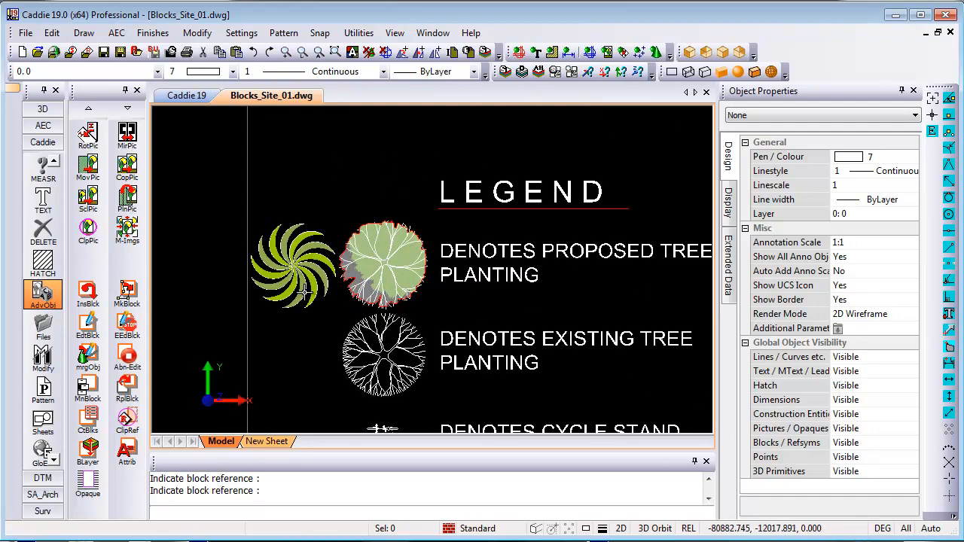
scroll(295, 270, "up", 1)
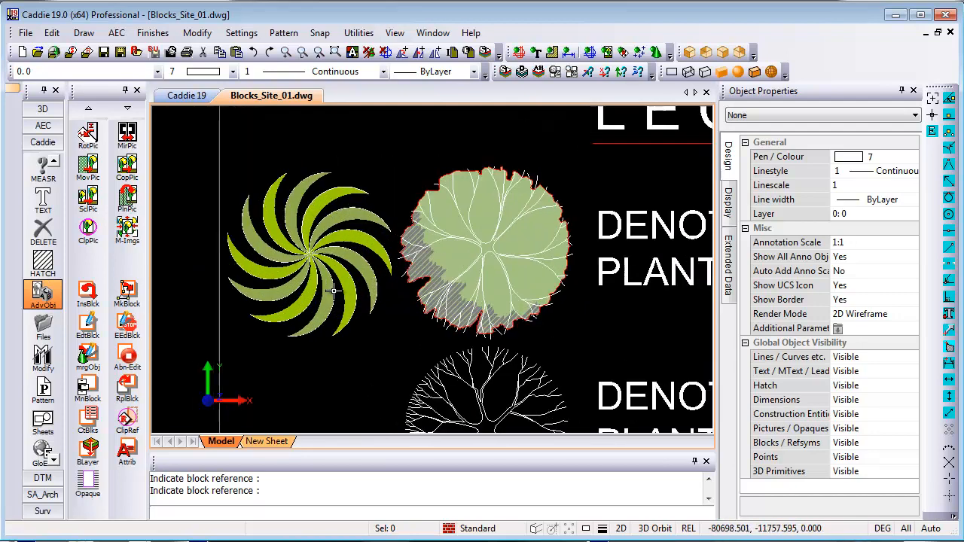
left_click(323, 199)
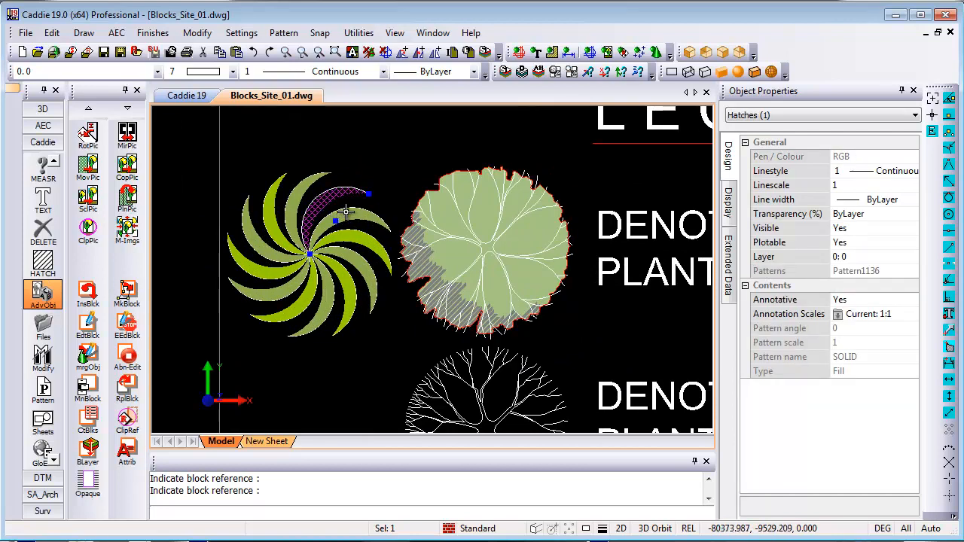
left_click(350, 204)
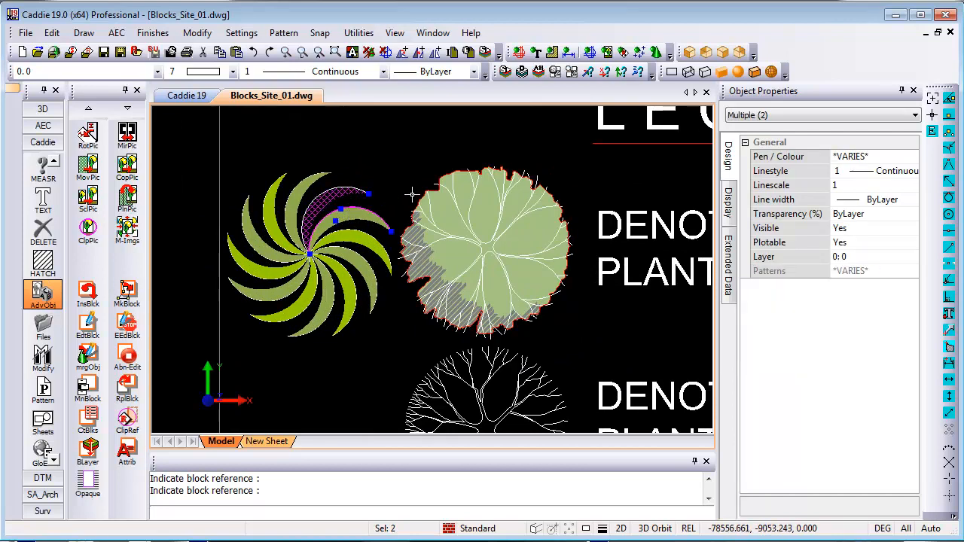
key("Escape")
- Check the object types of the legend's proposed and existing tree symbols, and clear the selection
mouse_move(410, 207)
middle_mouse_down()
mouse_move(383, 218)
mouse_move(344, 197)
middle_mouse_up()
scroll(373, 214, "down", 1)
scroll(339, 197, "up", 1)
scroll(299, 209, "down", 1)
left_click(438, 242)
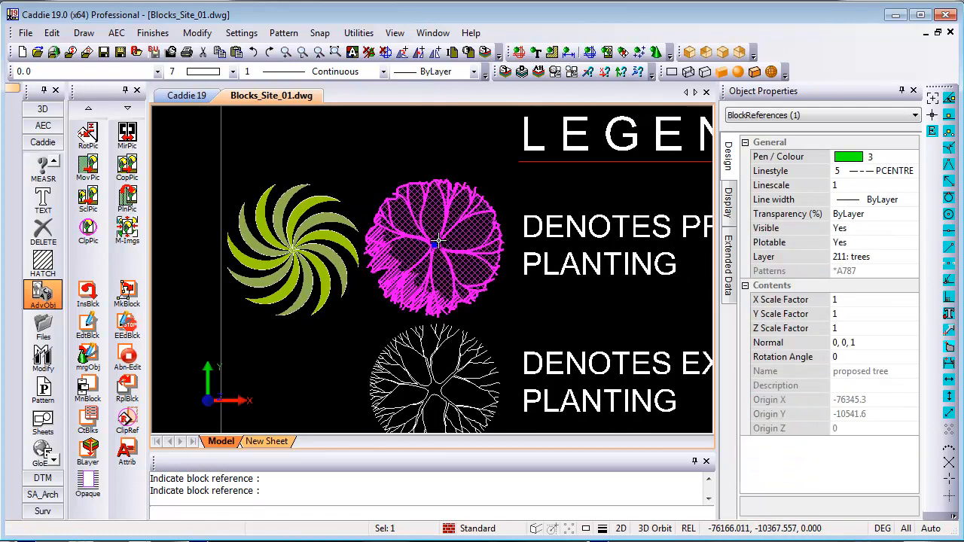
left_click(447, 392)
middle_click_drag(517, 288, 512, 279)
key("Escape")
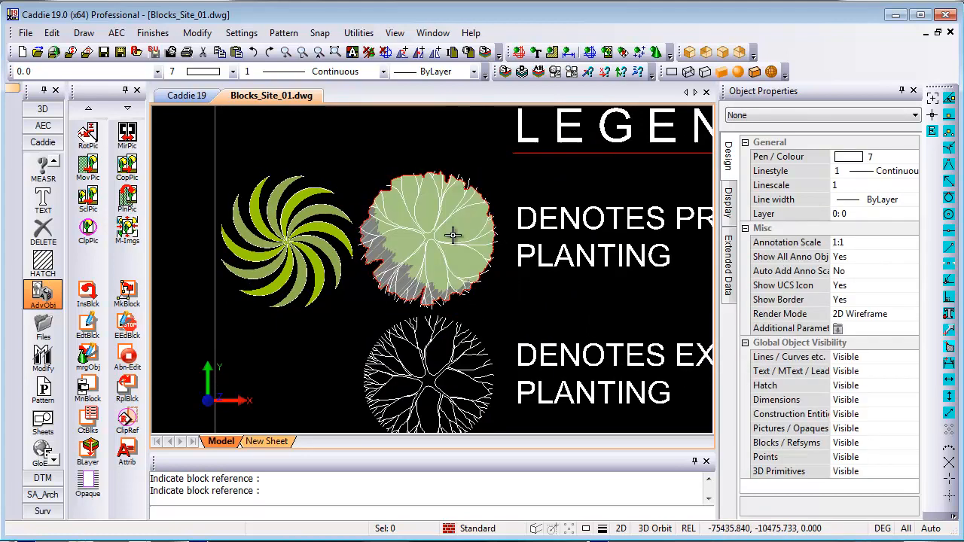
- Select all parts of the spiral tree symbol beside the legend and begin making them into a block named Tree1
left_click(348, 139)
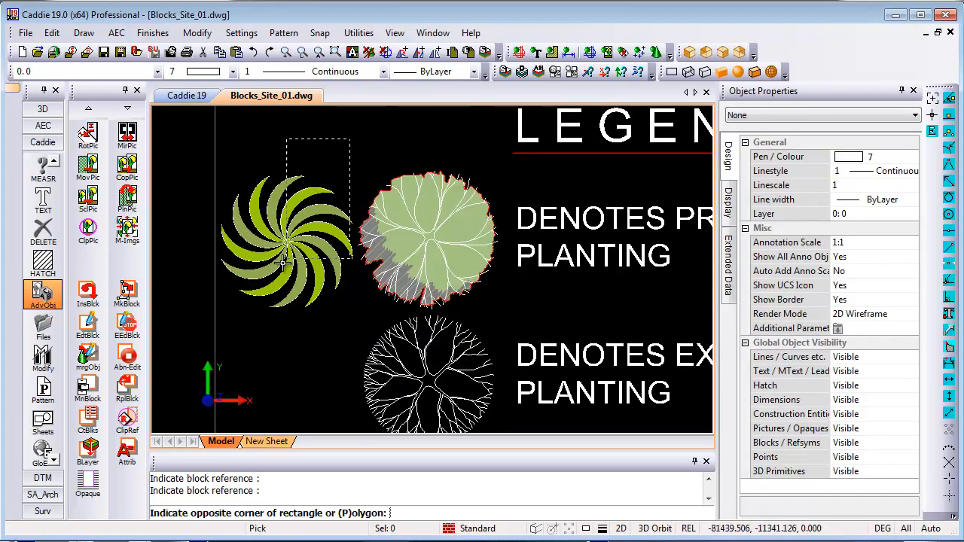
left_click(223, 349)
scroll(290, 210, "up", 3)
right_click(297, 194)
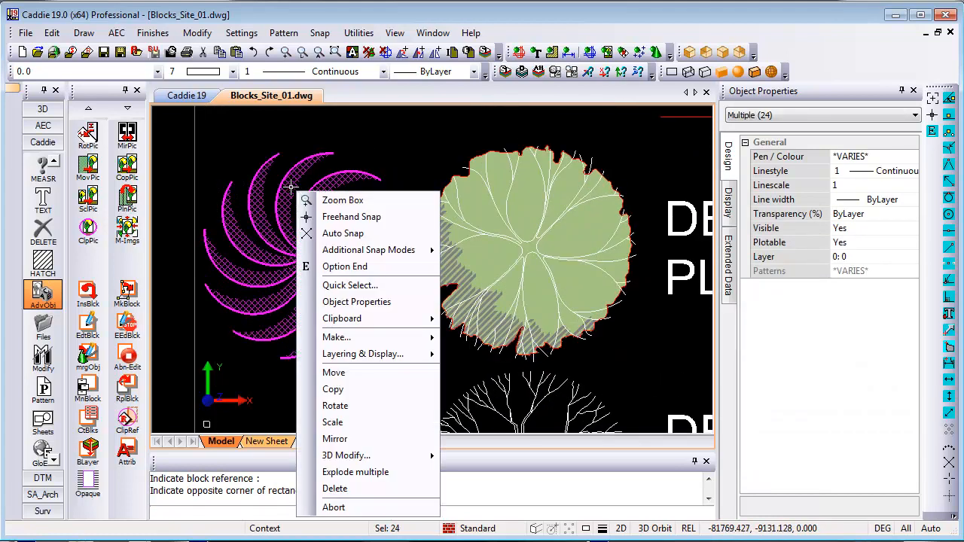
mouse_move(424, 341)
left_click(517, 344)
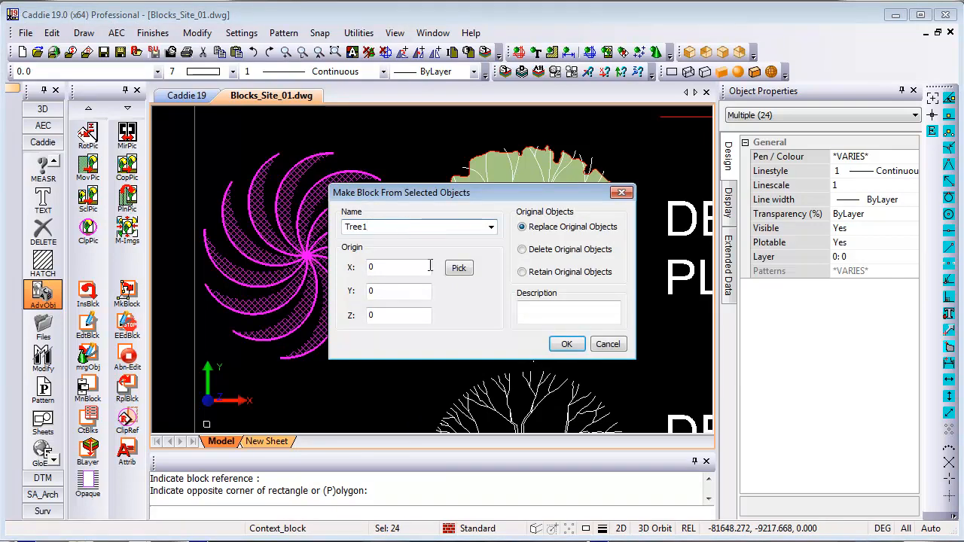
- Set the block's origin at the spiral's centre, describe it as Evergreen, and create it with the original objects replaced
left_click(458, 270)
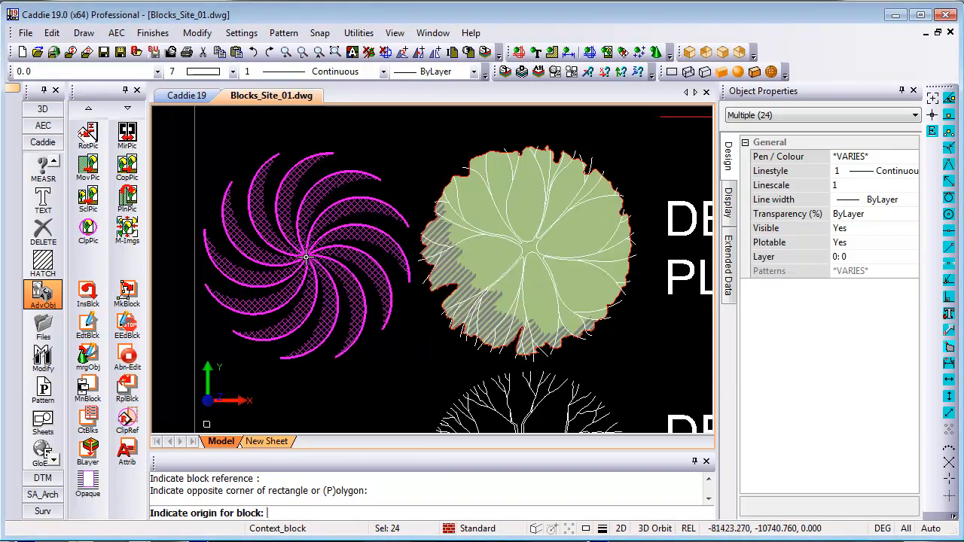
left_click(306, 257)
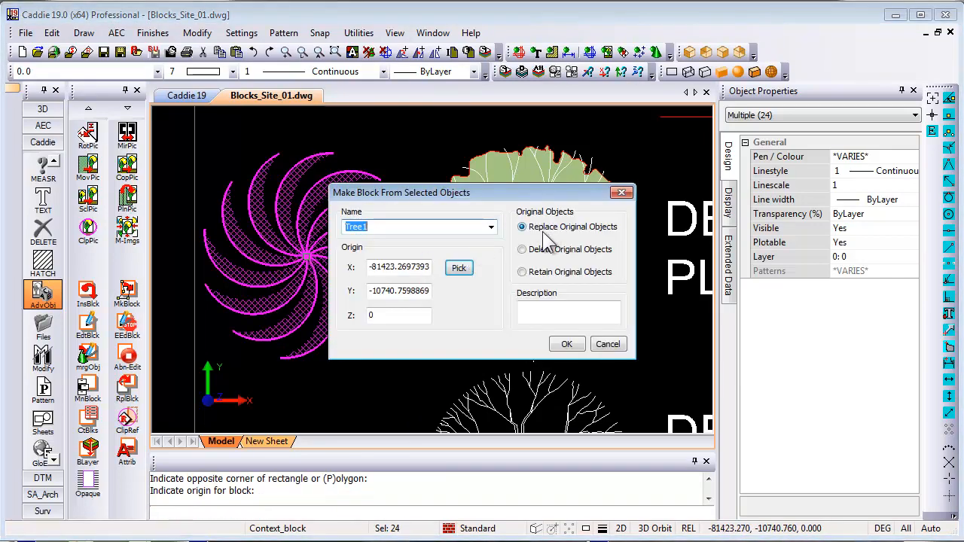
left_click(573, 307)
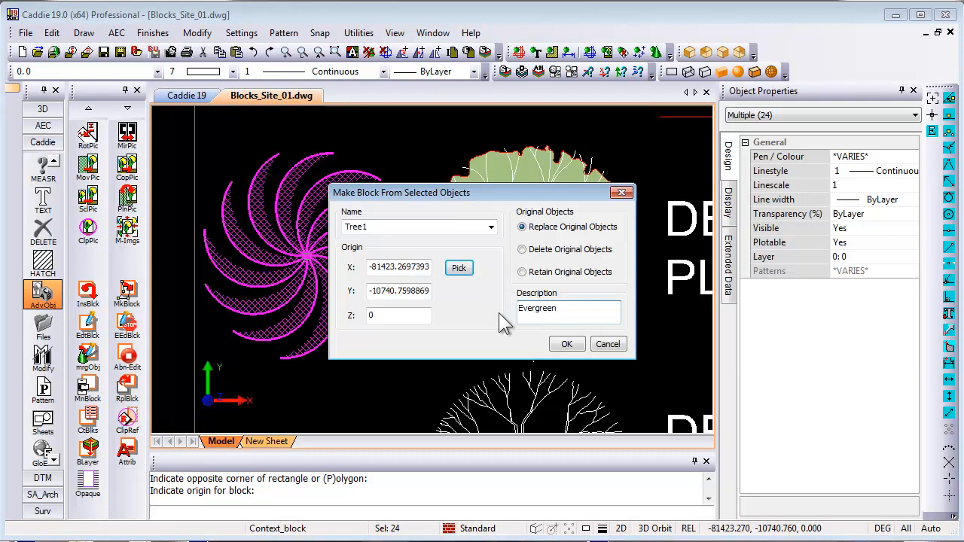
left_click(567, 345)
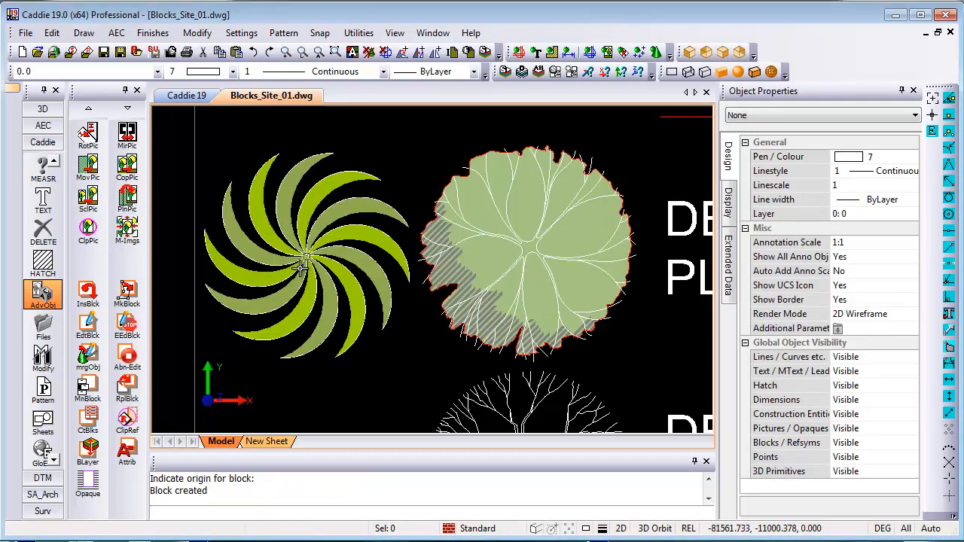
- Start replacing blocks on the site layout, picking a proposed tree above the long building's hipped roof as the block to replace
scroll(301, 267, "down", 8)
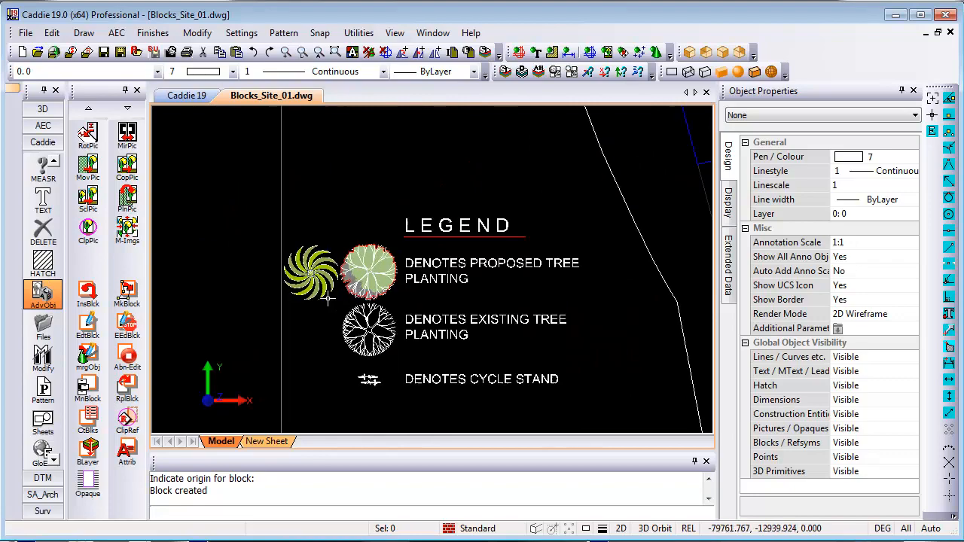
middle_click_drag(539, 252, 269, 330)
middle_click_drag(537, 303, 469, 301)
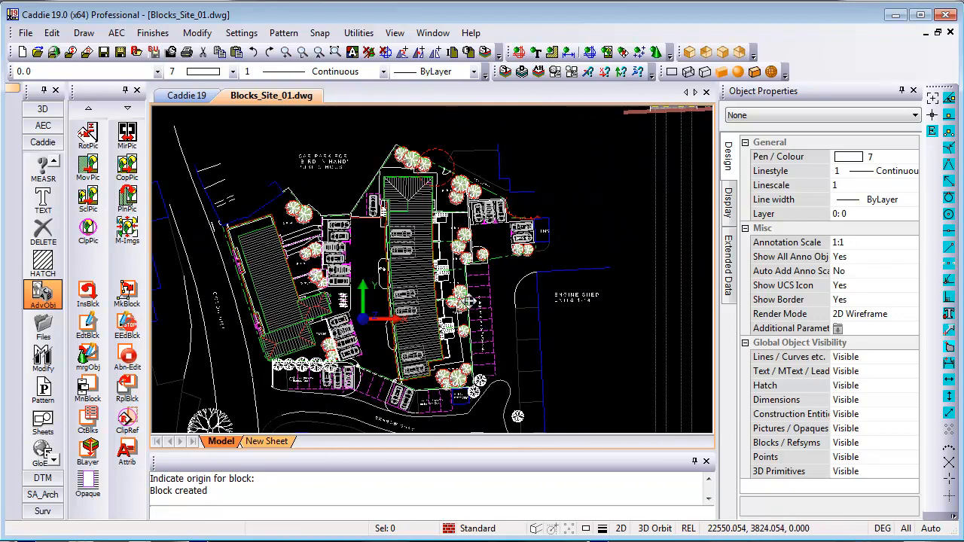
scroll(457, 161, "up", 1)
scroll(478, 165, "up", 2)
middle_click_drag(484, 232, 505, 246)
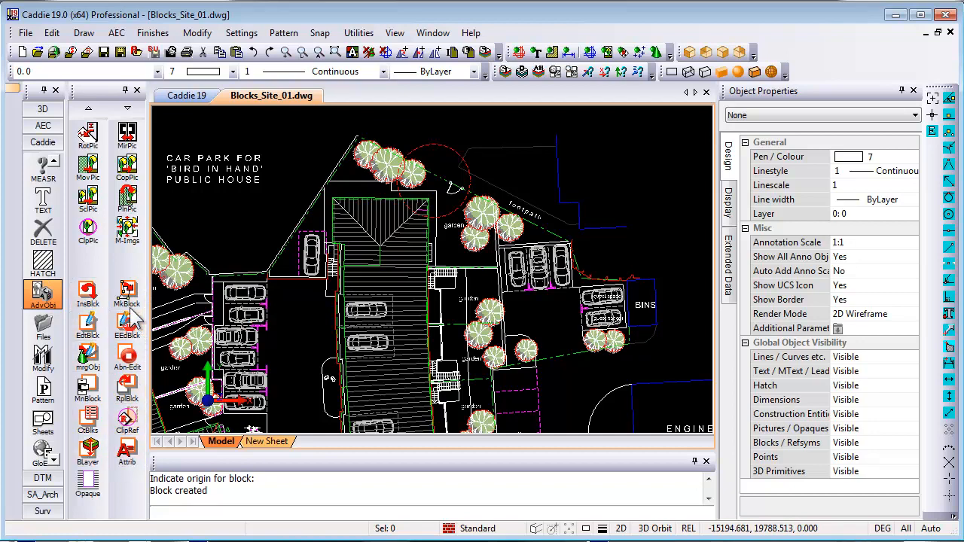
left_click(134, 395)
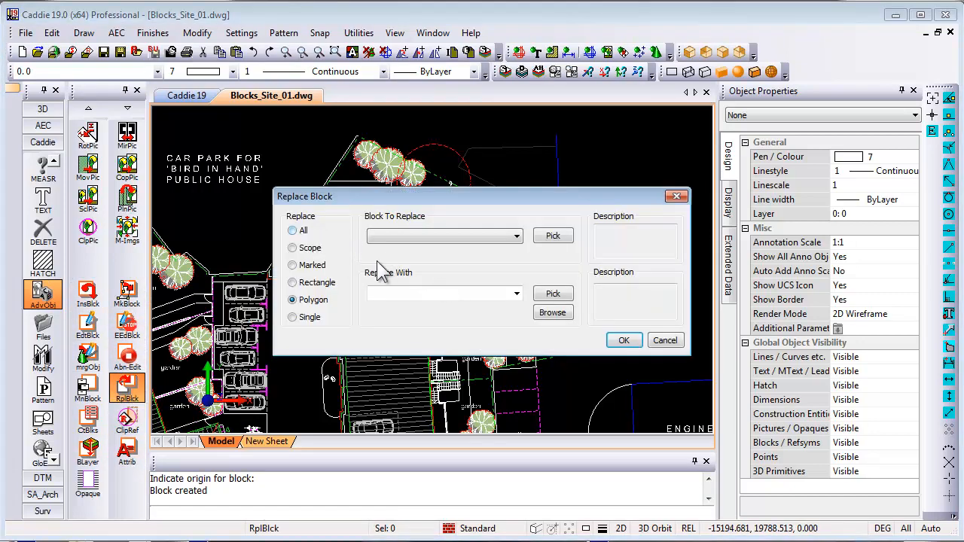
left_click(553, 235)
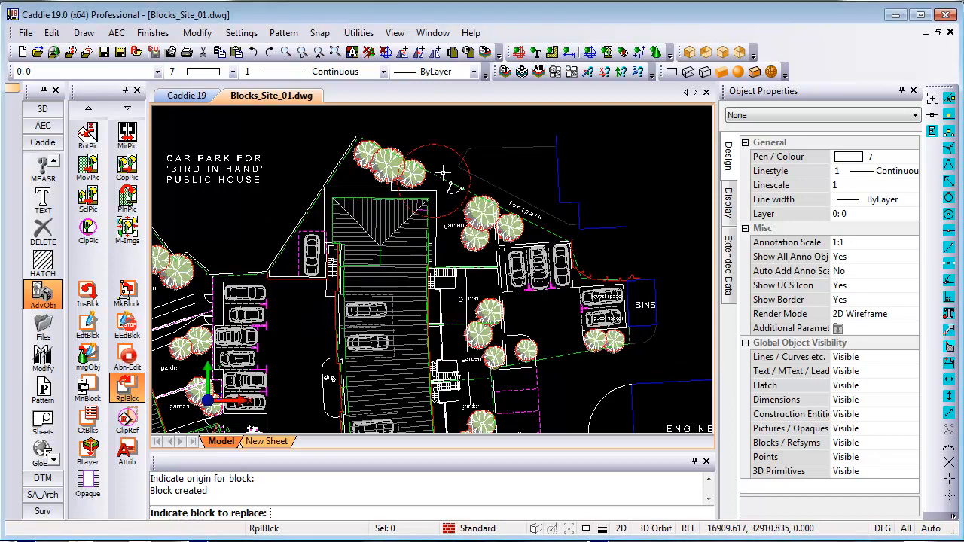
scroll(359, 190, "up", 5)
left_click(358, 191)
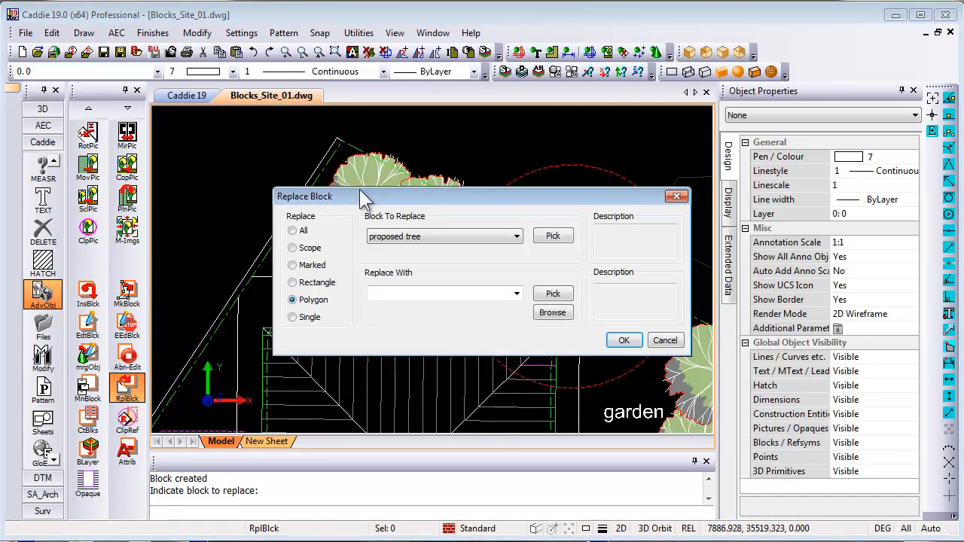
left_click(448, 234)
scroll(400, 247, "up", 1)
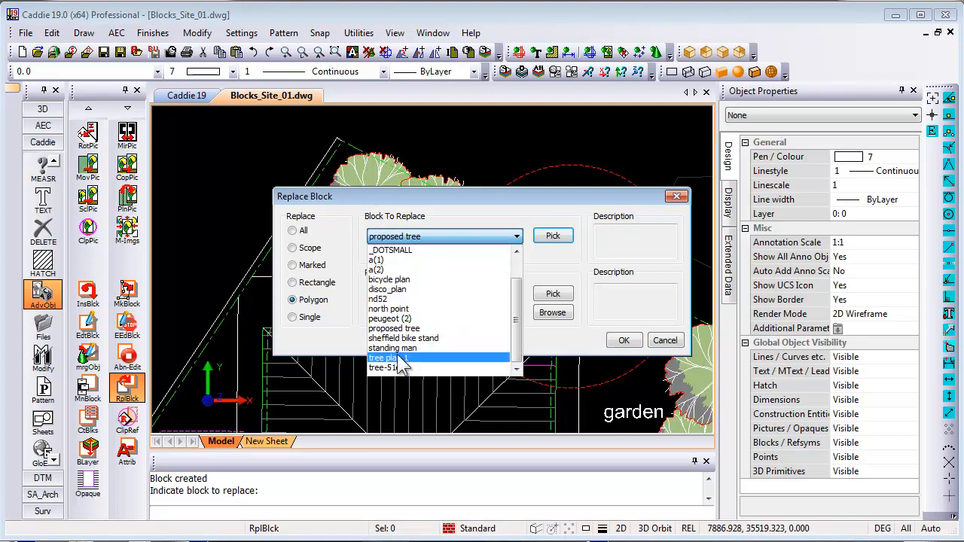
left_click(590, 240)
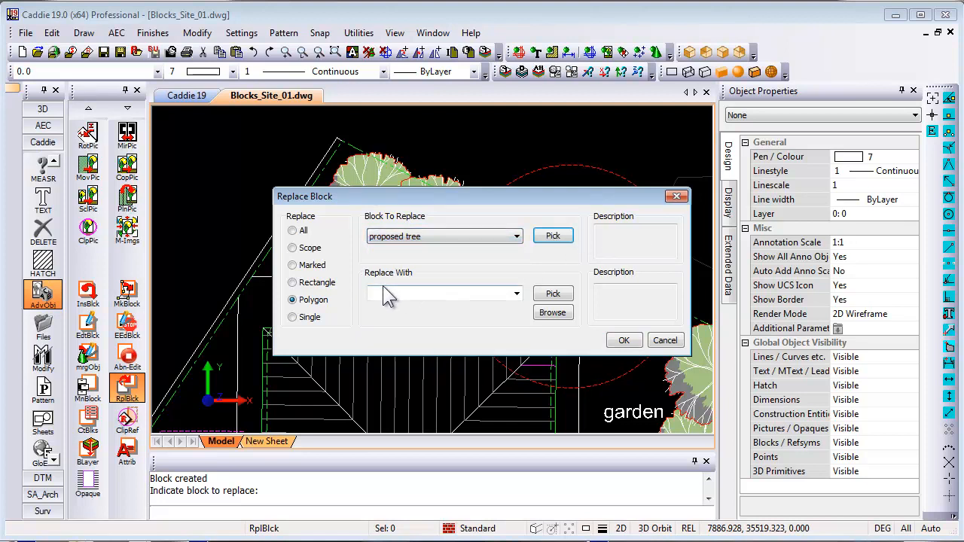
- Choose Tree1 as the replacement block and check its description
left_click(516, 293)
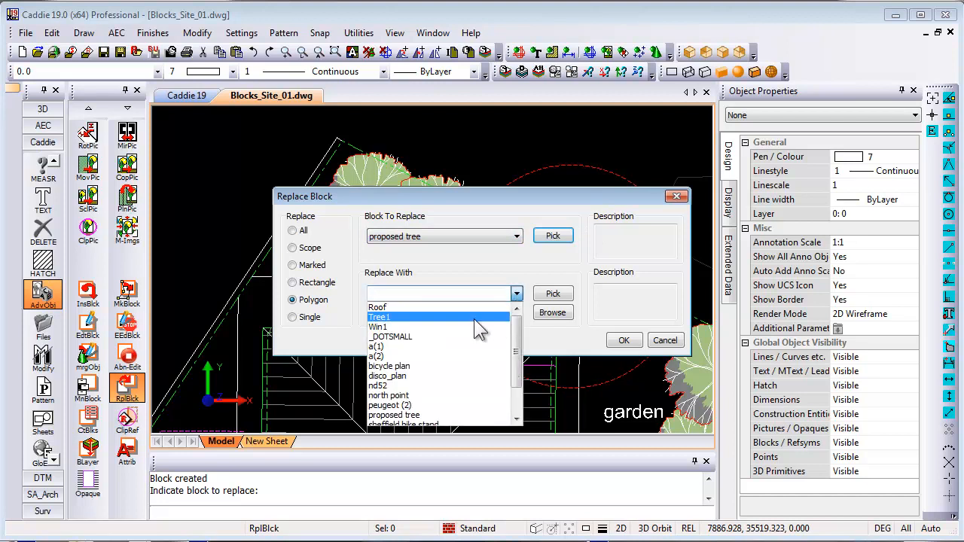
left_click(388, 317)
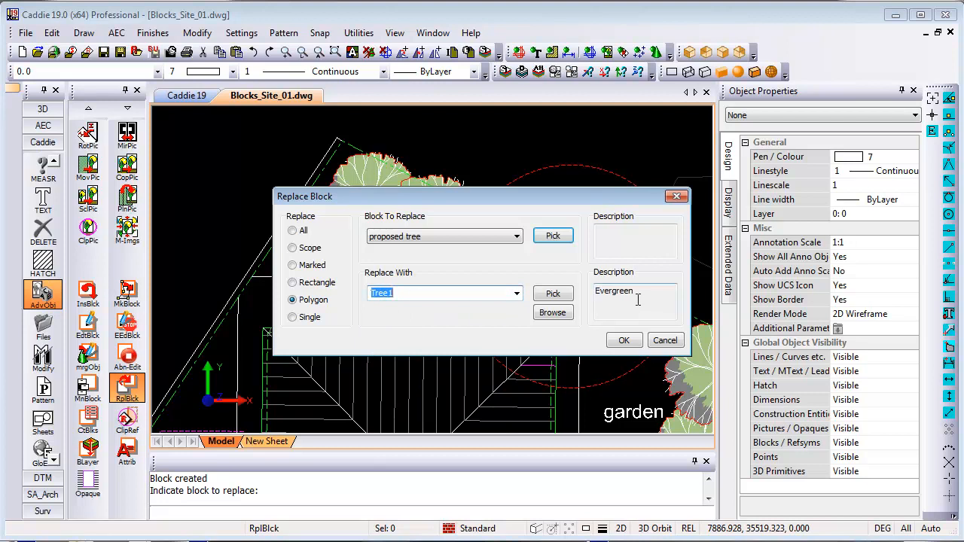
left_click_drag(637, 300, 600, 300)
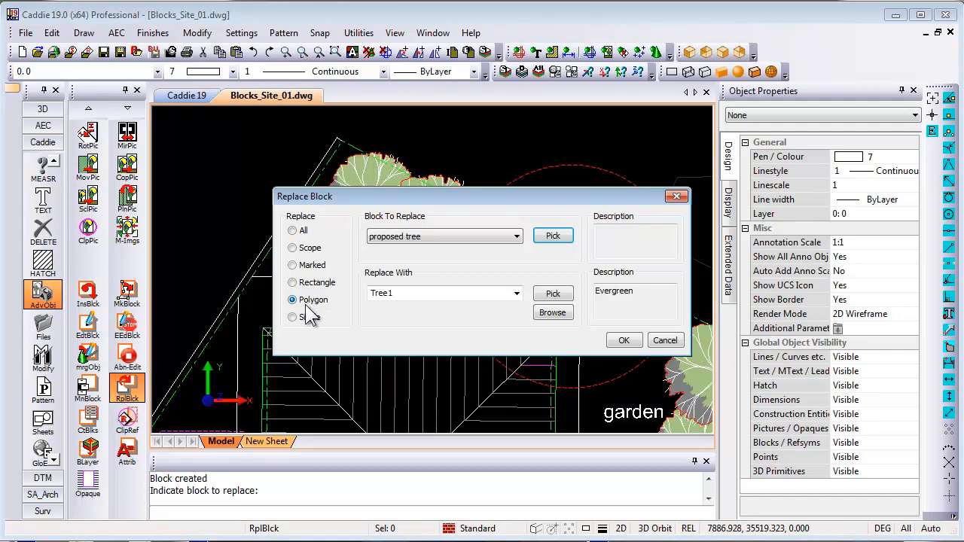
- Replace the proposed trees with Tree1 inside a five-point polygon around the long building's roof end, the footpath gardens and the bins
left_click(624, 341)
scroll(354, 183, "down", 4)
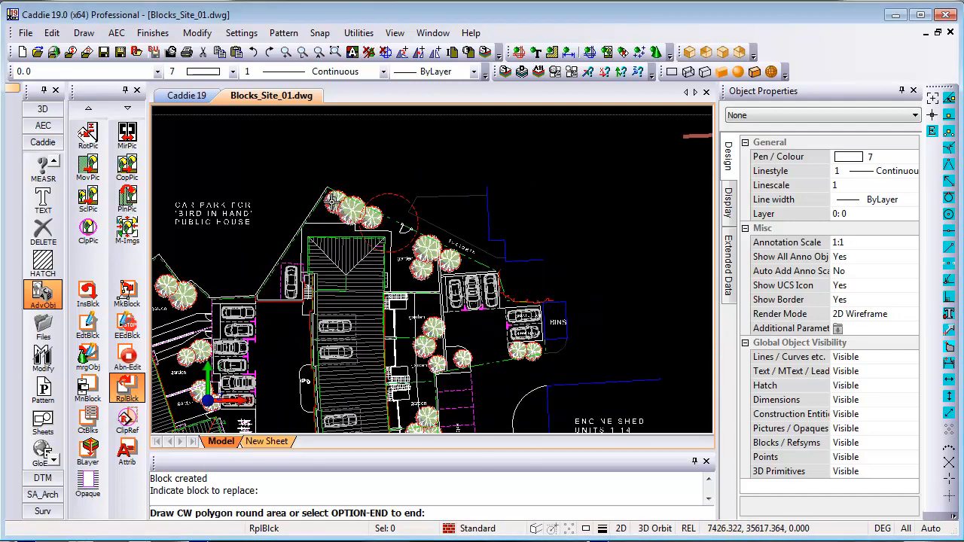
left_click(333, 128)
left_click(433, 139)
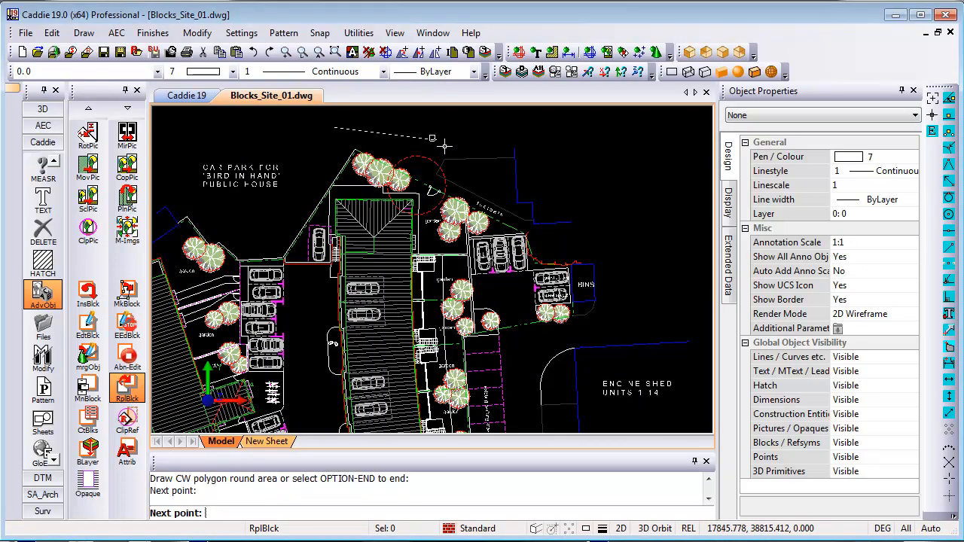
left_click(608, 246)
left_click(614, 326)
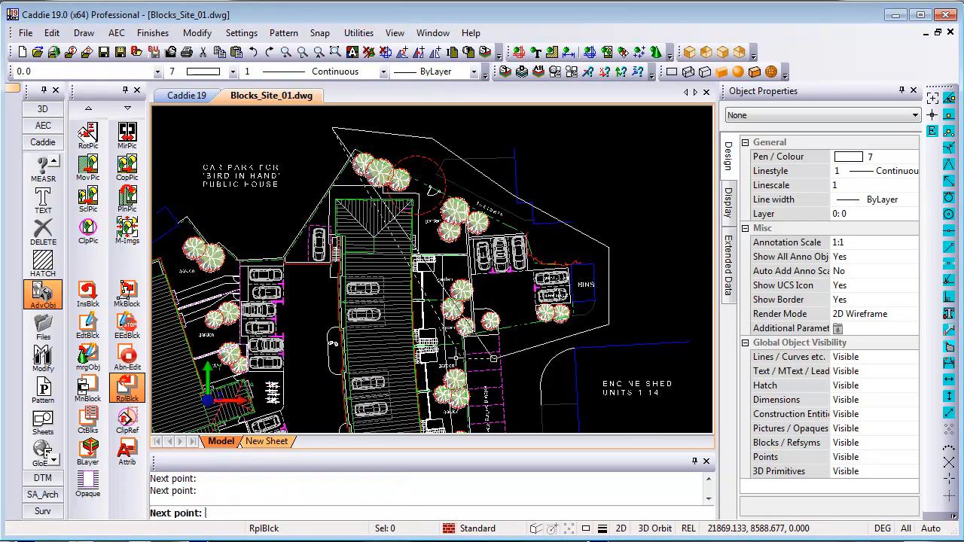
left_click(410, 350)
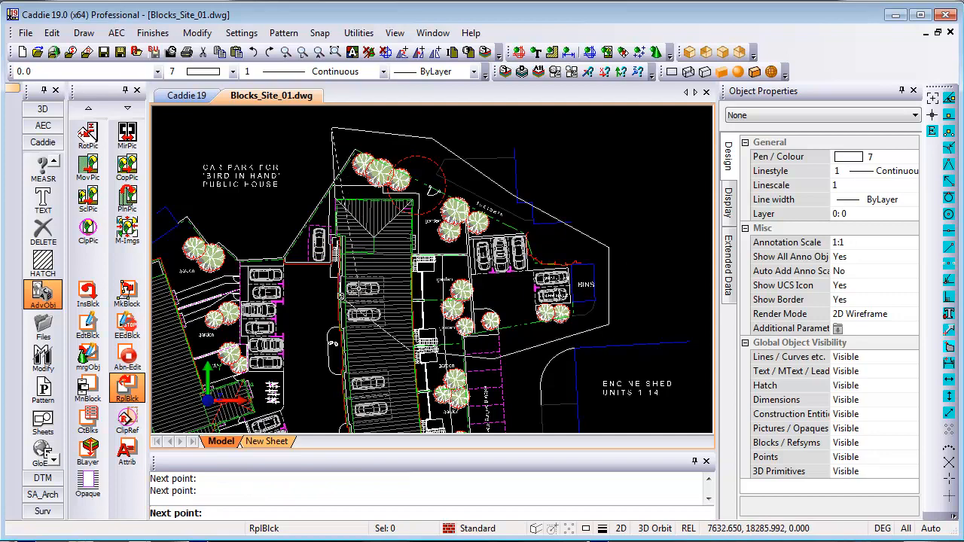
scroll(354, 294, "up", 1)
right_click(474, 230)
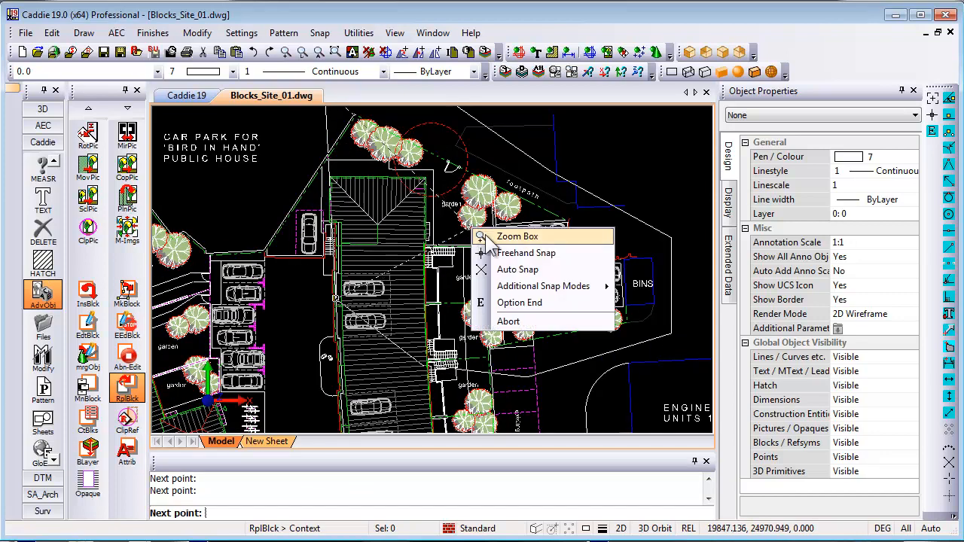
left_click(532, 303)
- Inspect the replaced trees around the hipped roof and gardens, comparing them with the remaining trees across the site layout
middle_click_drag(576, 241, 550, 261)
scroll(419, 241, "up", 1)
middle_click_drag(424, 219, 458, 238)
scroll(354, 149, "up", 4)
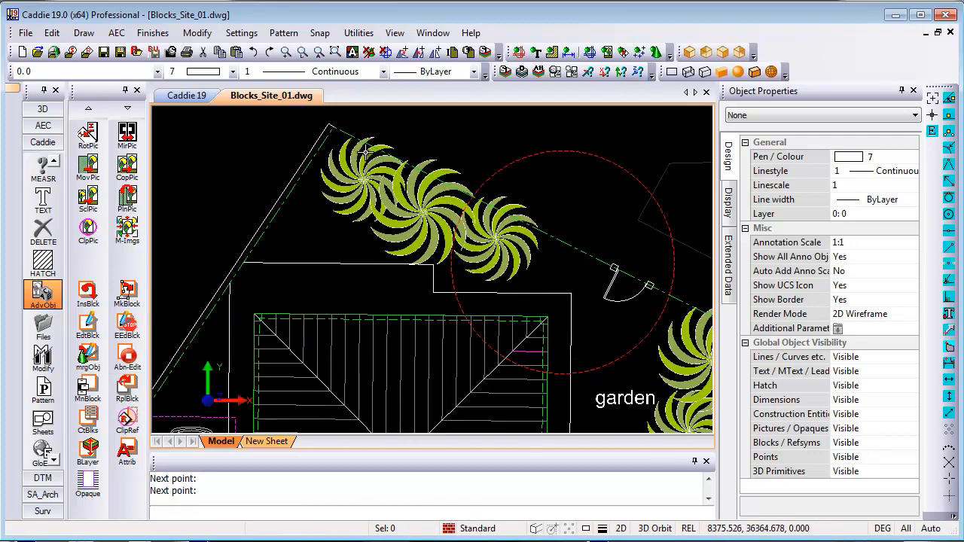
scroll(367, 154, "down", 5)
mouse_move(449, 282)
middle_mouse_down()
mouse_move(524, 238)
mouse_move(434, 269)
middle_mouse_up()
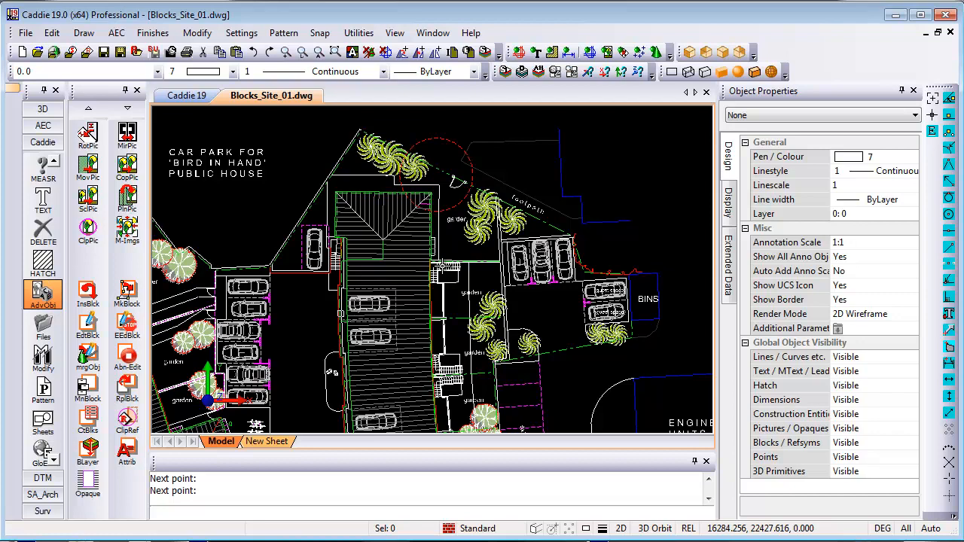
scroll(449, 270, "down", 5)
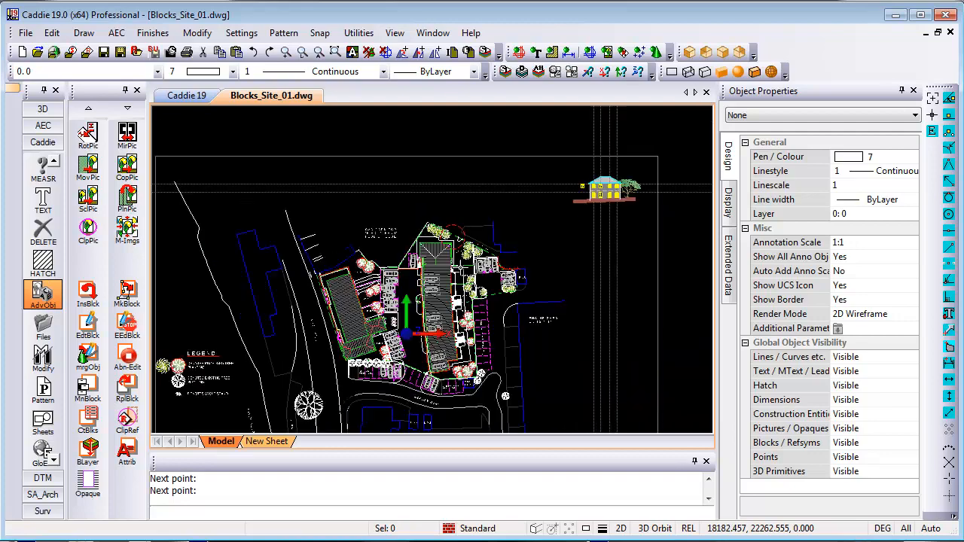
scroll(441, 268, "up", 3)
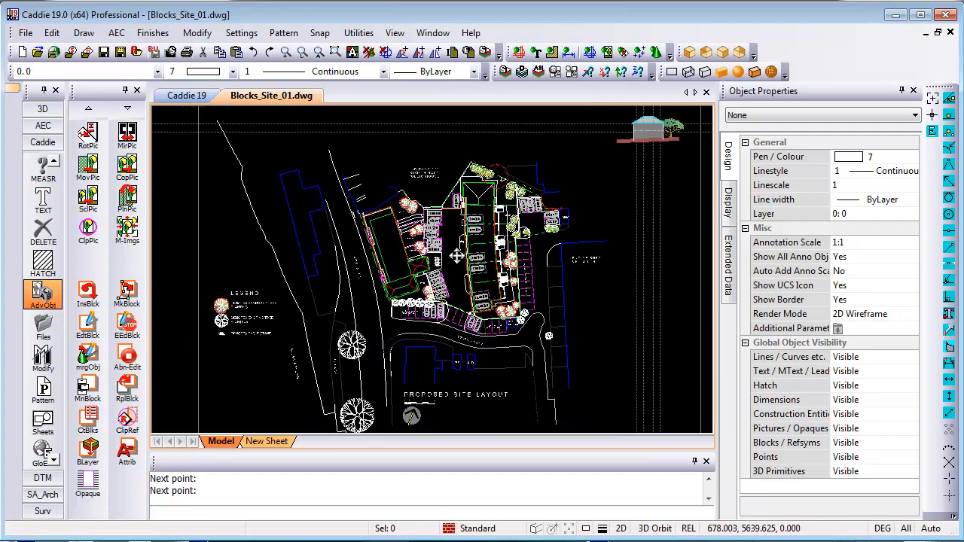
scroll(497, 260, "up", 3)
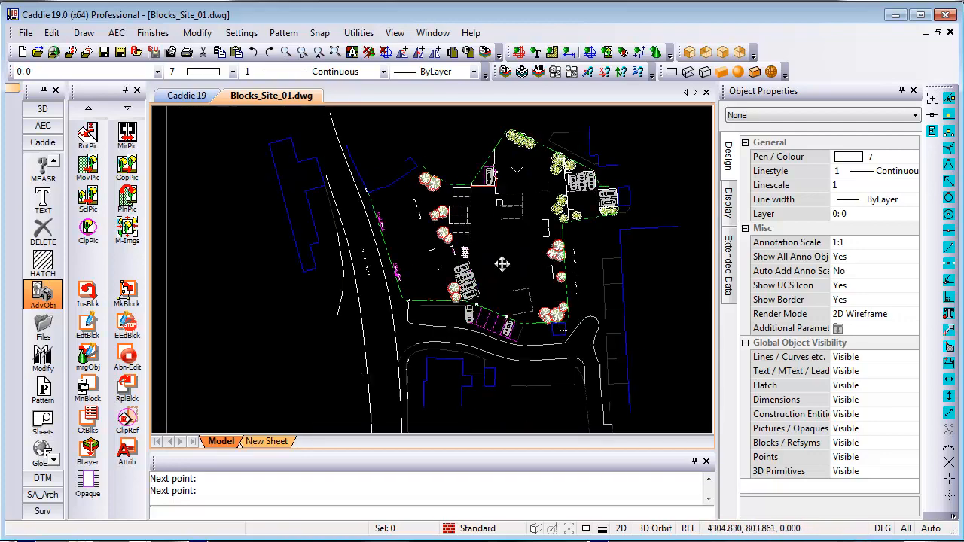
scroll(502, 260, "down", 2)
middle_click_drag(540, 253, 491, 257)
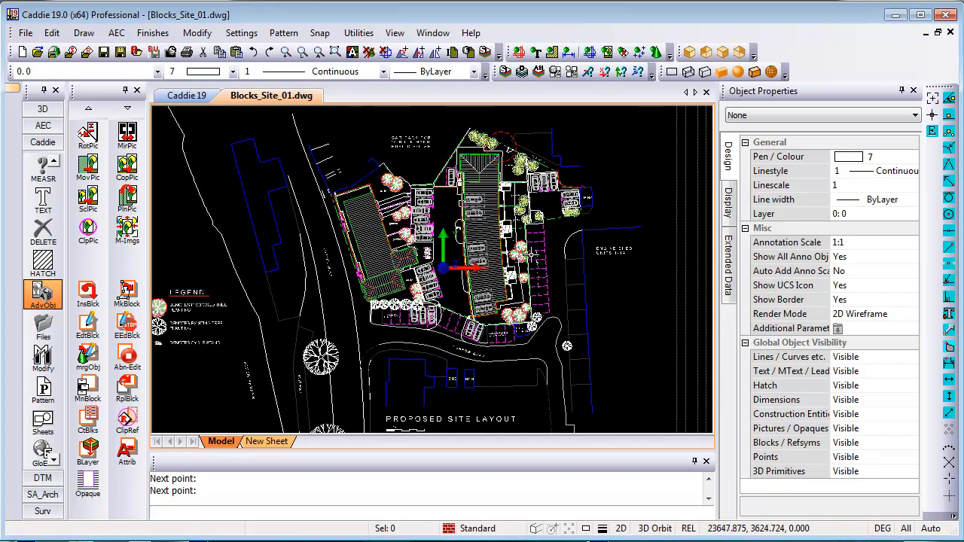
middle_click_drag(532, 254, 516, 257)
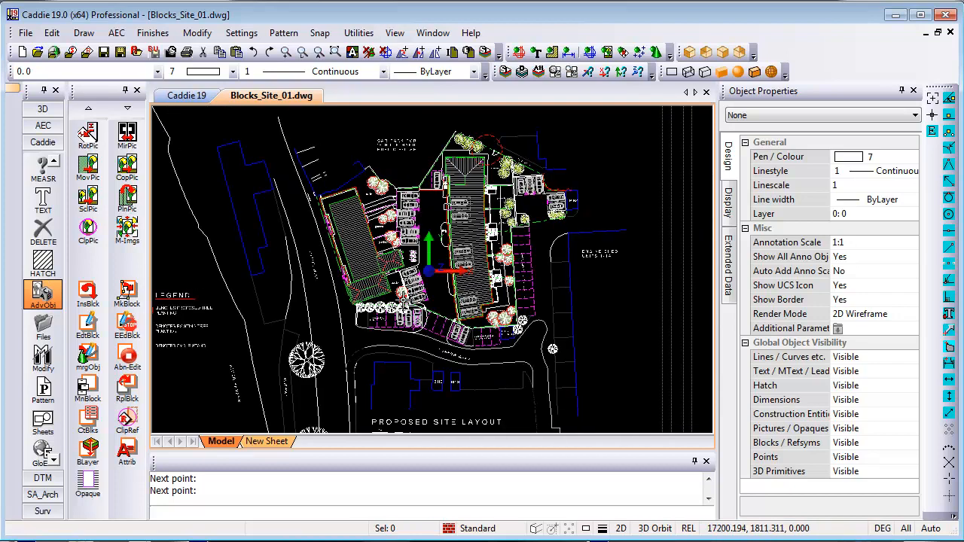
- Start a block schedule, try the Selected, Marked and Rectangle selection options, and set the selection to Scope
left_click(92, 426)
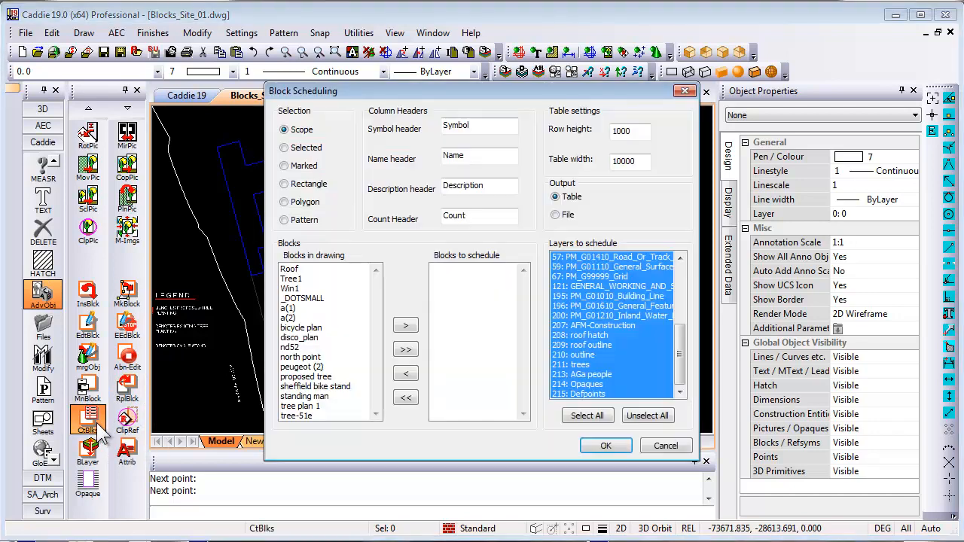
left_click(309, 149)
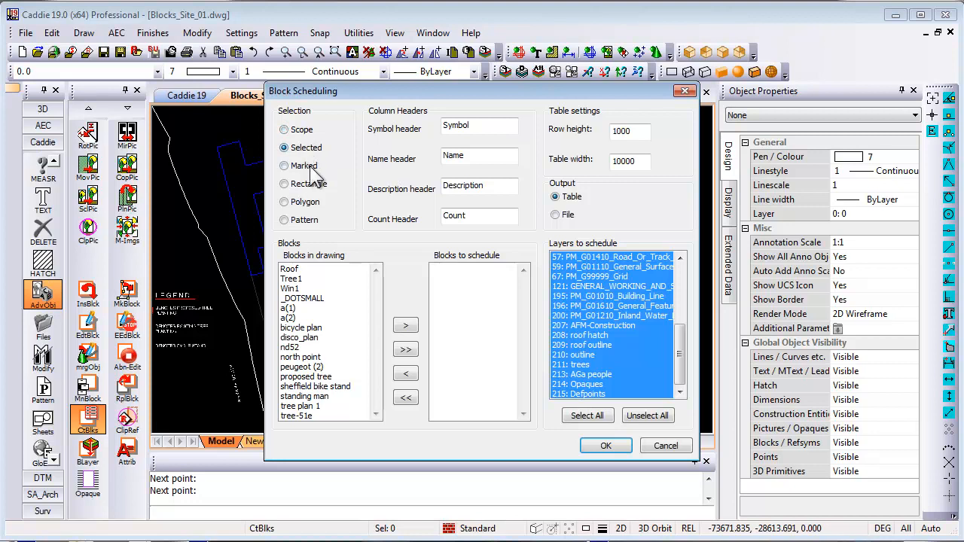
left_click(306, 167)
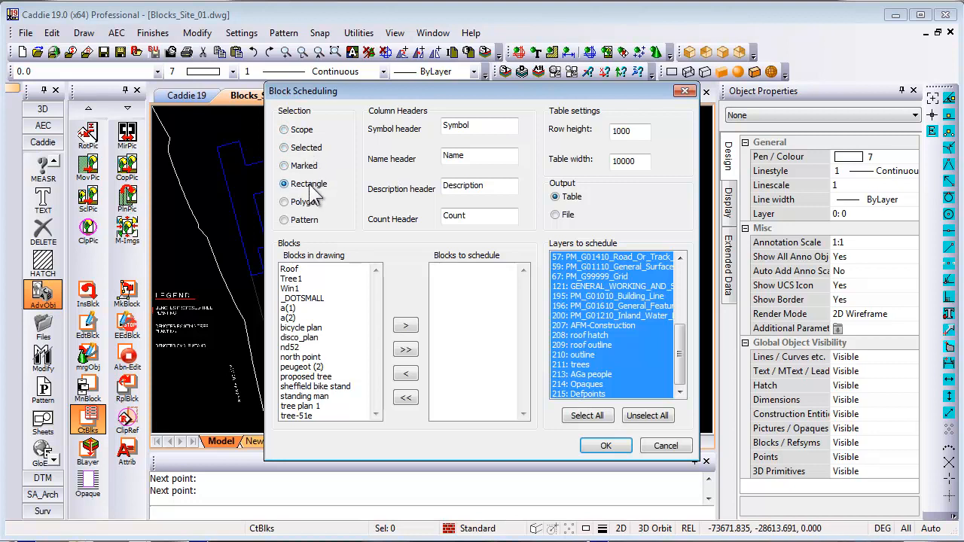
left_click(304, 132)
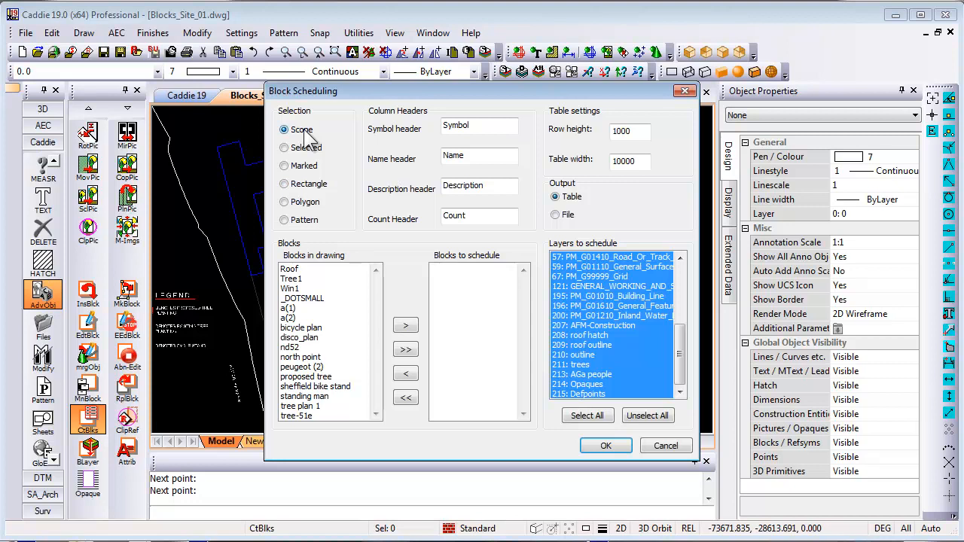
- Add Roof and nd52 to the blocks to schedule, and include all the other blocks in the drawing
left_click(293, 269)
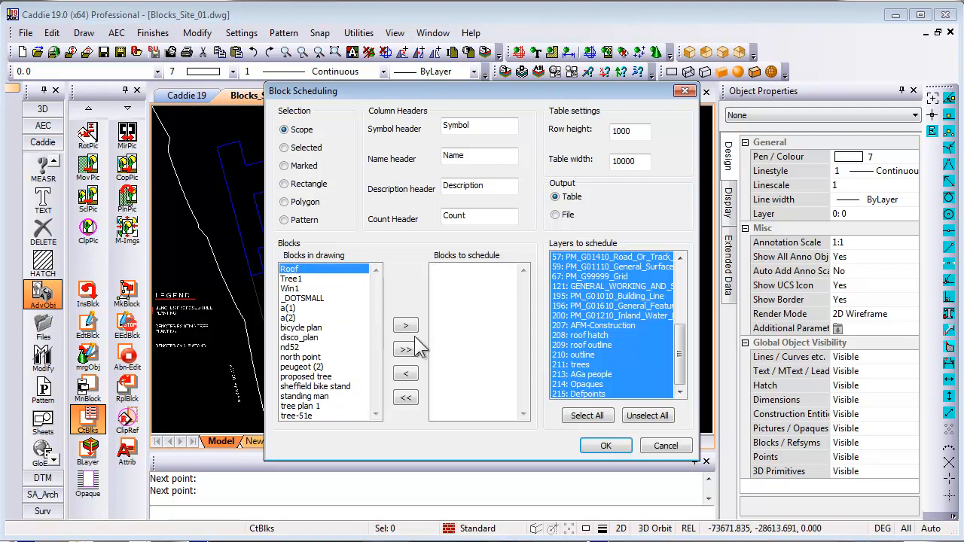
left_click(406, 325)
left_click(290, 347)
left_click(405, 325)
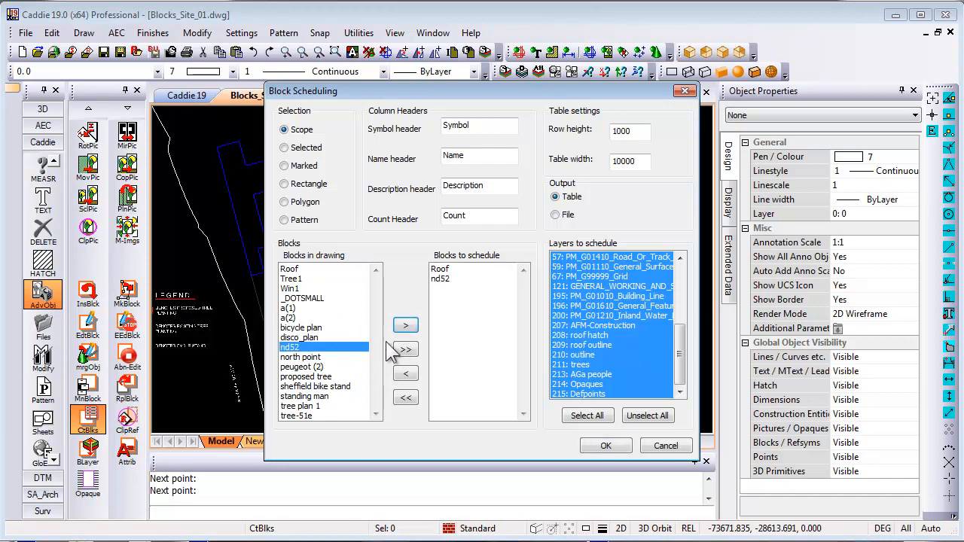
left_click(406, 349)
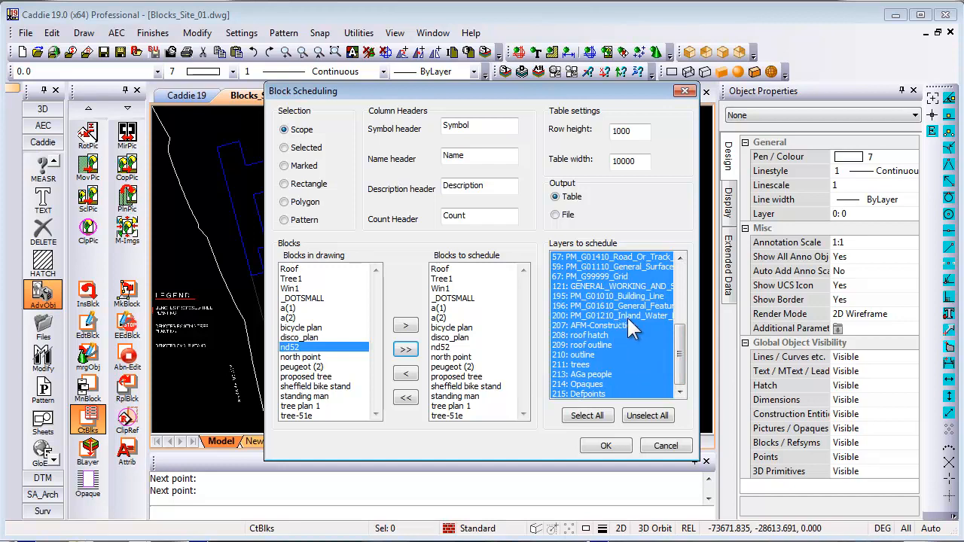
- Review the layers to schedule, the four column headers, and the table's row height and width settings
left_click_drag(681, 352, 682, 294)
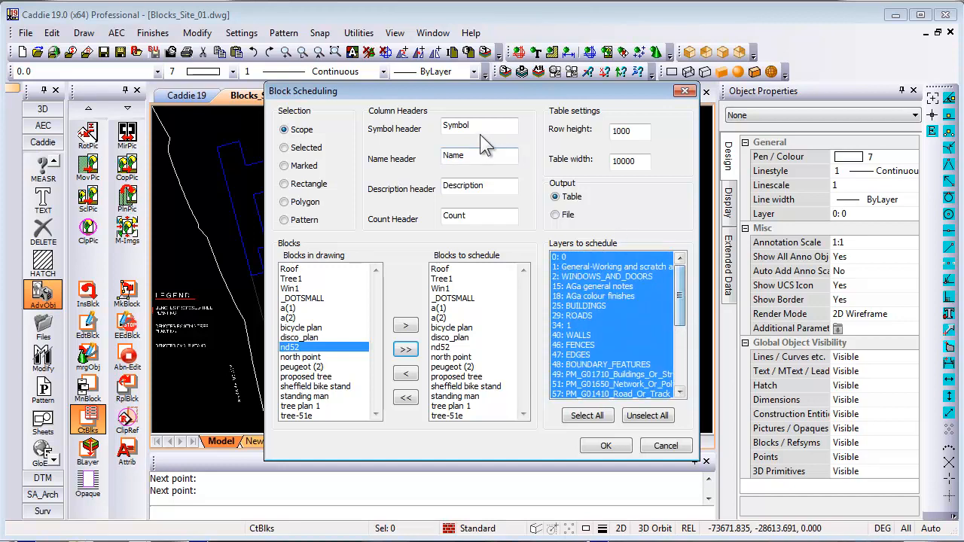
left_click_drag(478, 125, 427, 134)
left_click_drag(485, 155, 431, 153)
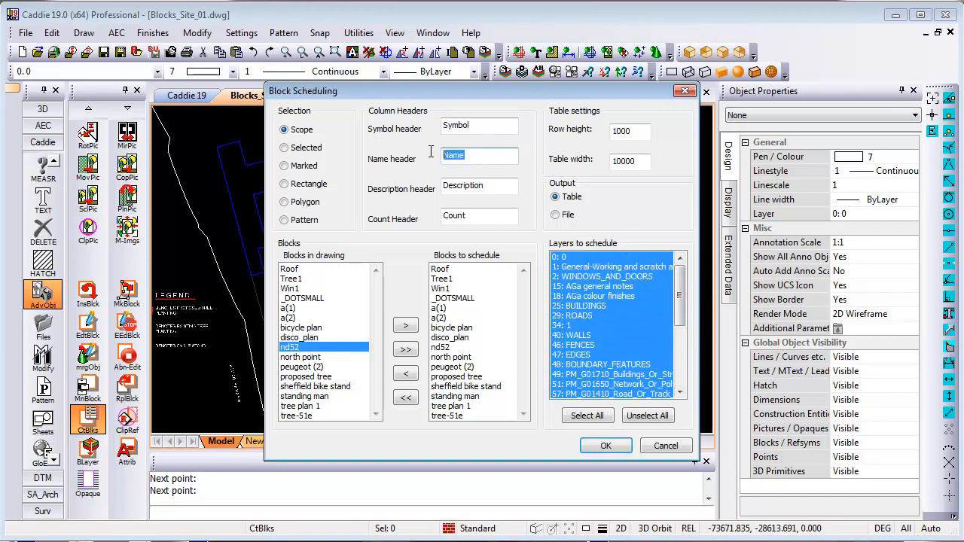
left_click_drag(486, 186, 443, 186)
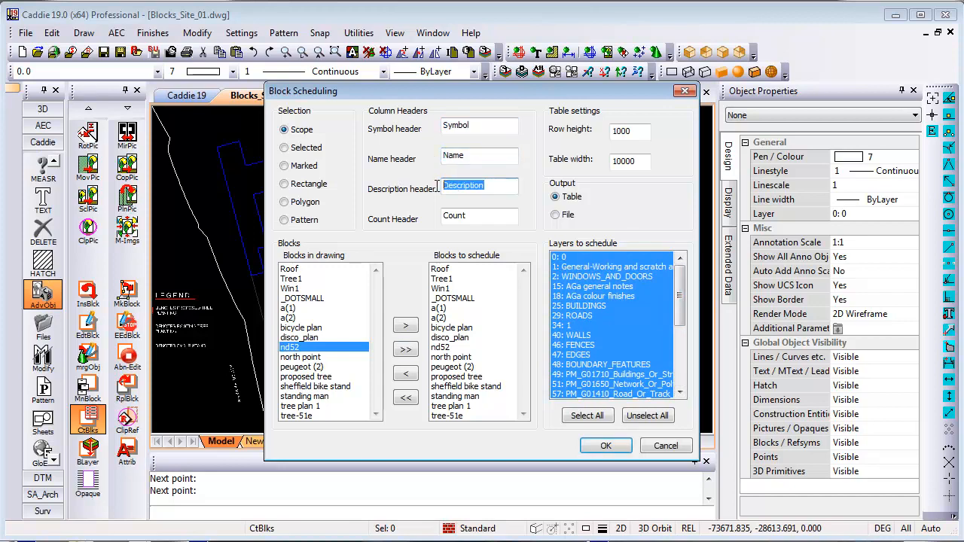
left_click_drag(475, 216, 435, 216)
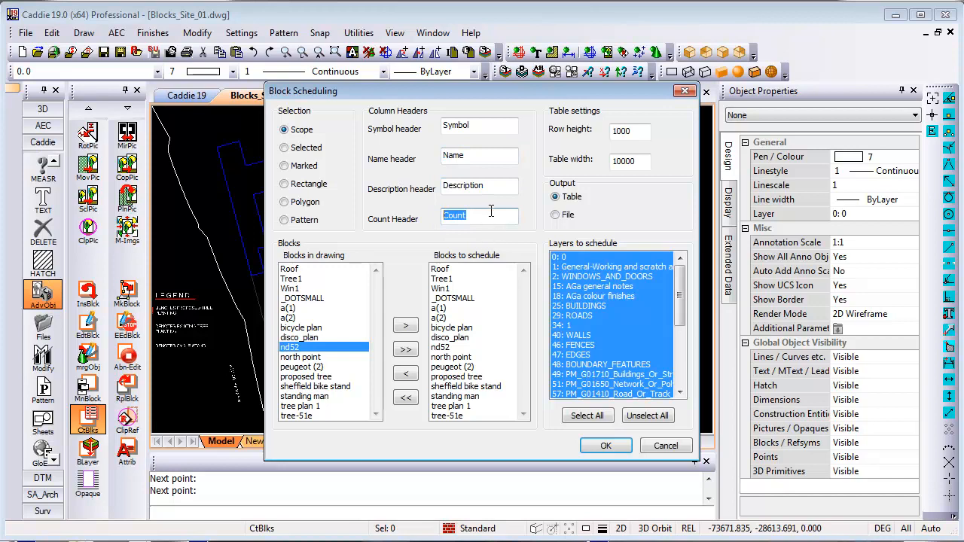
left_click_drag(638, 130, 577, 129)
left_click_drag(641, 160, 612, 161)
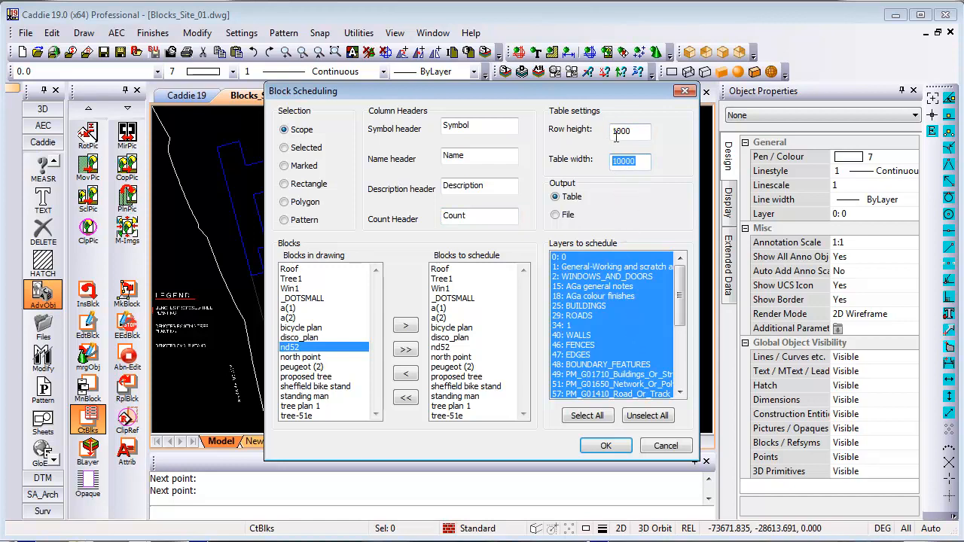
- Generate the block schedule as a table, placing its top-left corner just below the ENGINE SHED UNITS 1-14 label
left_click(608, 446)
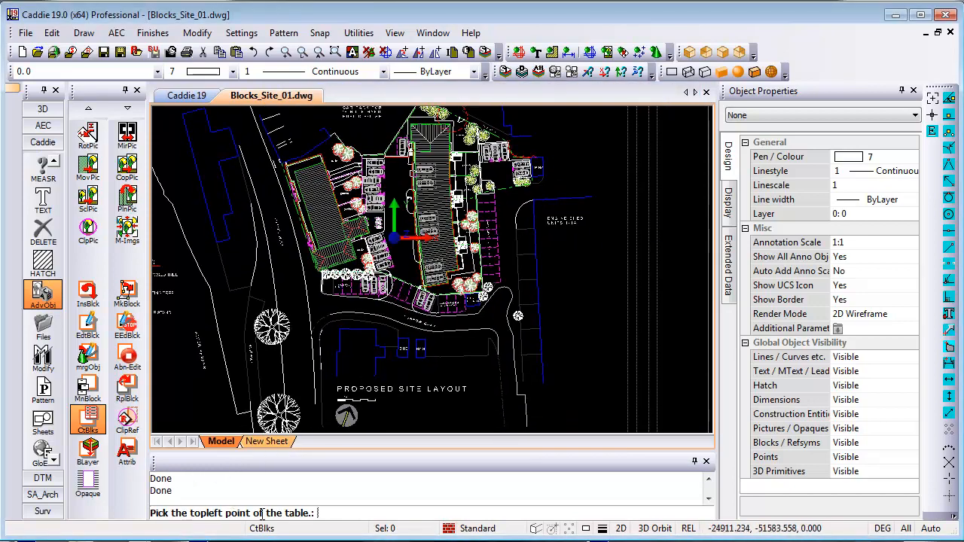
middle_click_drag(540, 188, 483, 189)
scroll(485, 210, "up", 5)
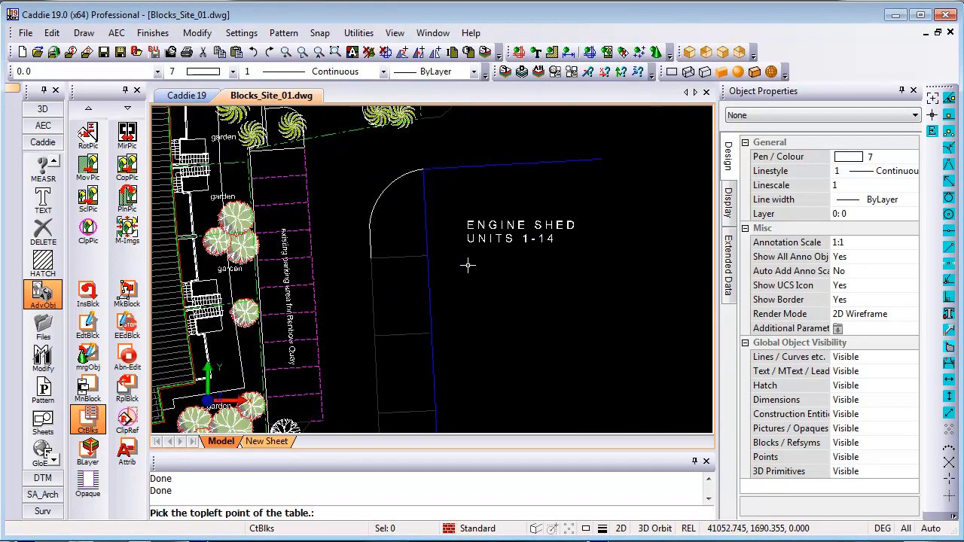
left_click(468, 265)
- Examine the schedule table's symbols, names, descriptions and counts, and its placement within the whole site layout
middle_click_drag(574, 306, 540, 257)
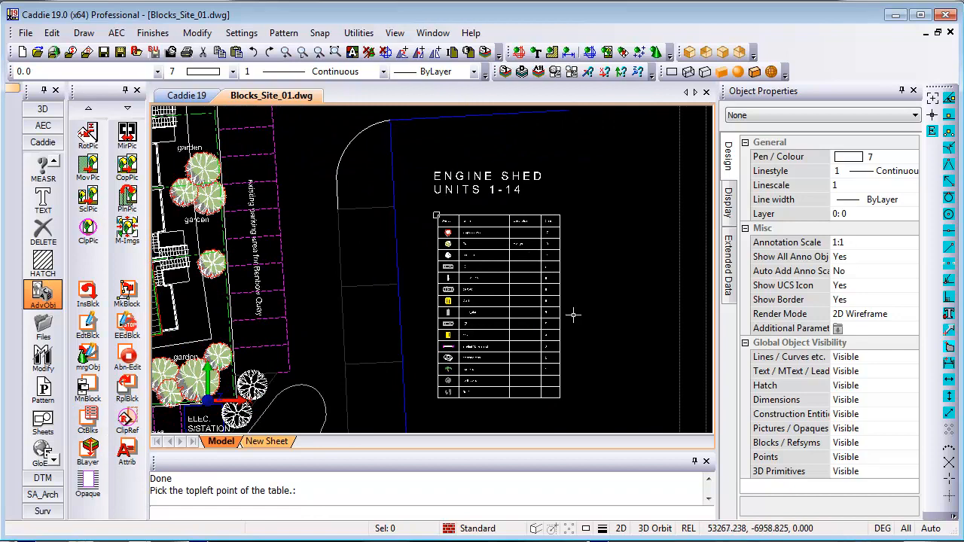
scroll(577, 316, "up", 4)
scroll(502, 252, "up", 2)
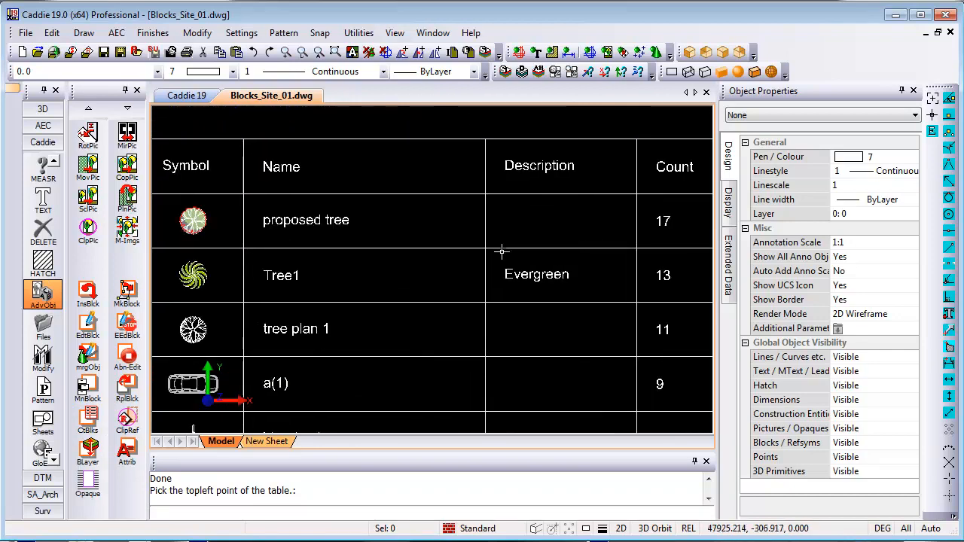
scroll(494, 242, "down", 1)
middle_click_drag(503, 263, 500, 228)
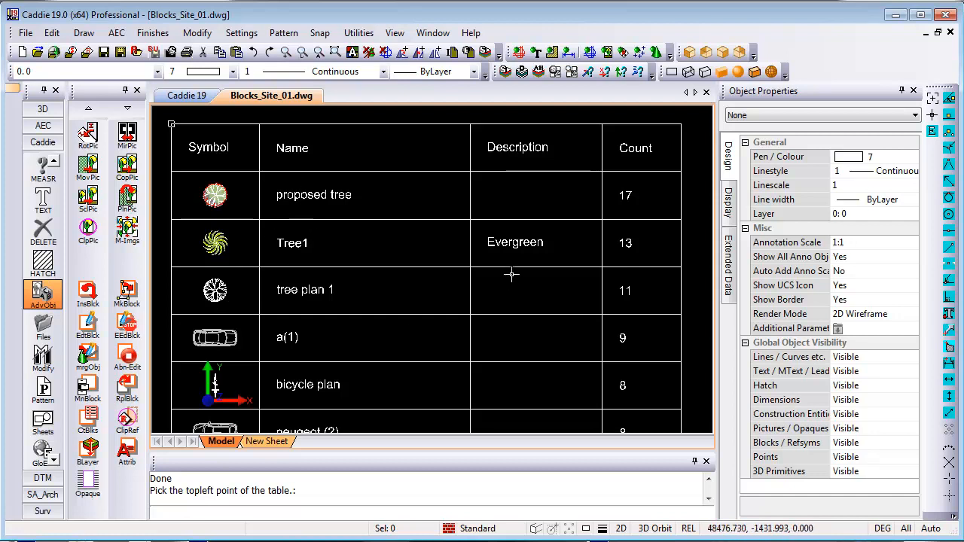
middle_click_drag(479, 237, 489, 268)
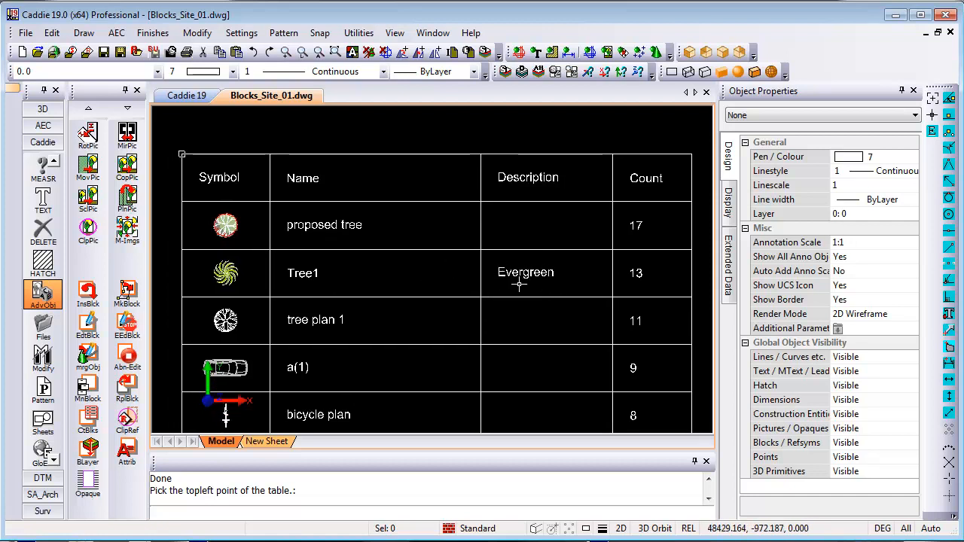
middle_click_drag(576, 273, 566, 273)
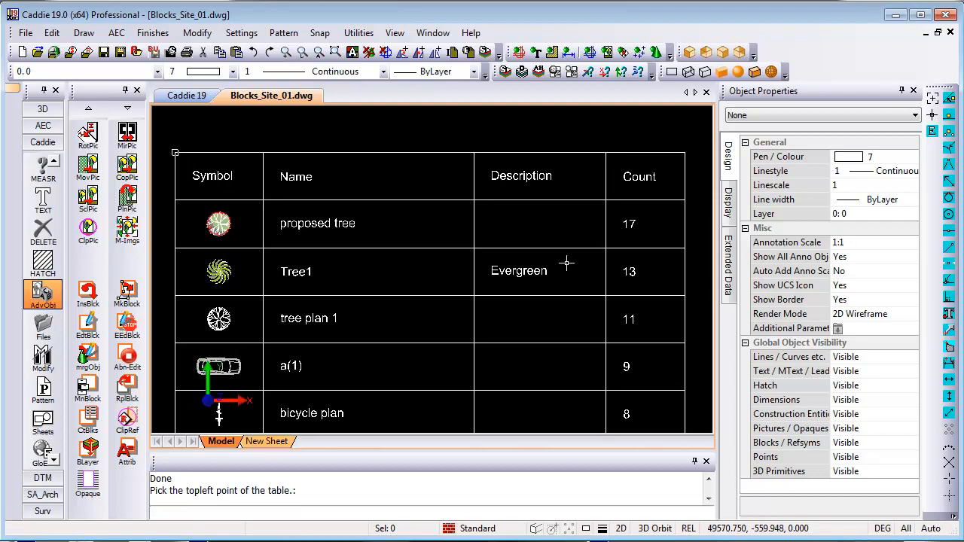
middle_click_drag(649, 260, 524, 248)
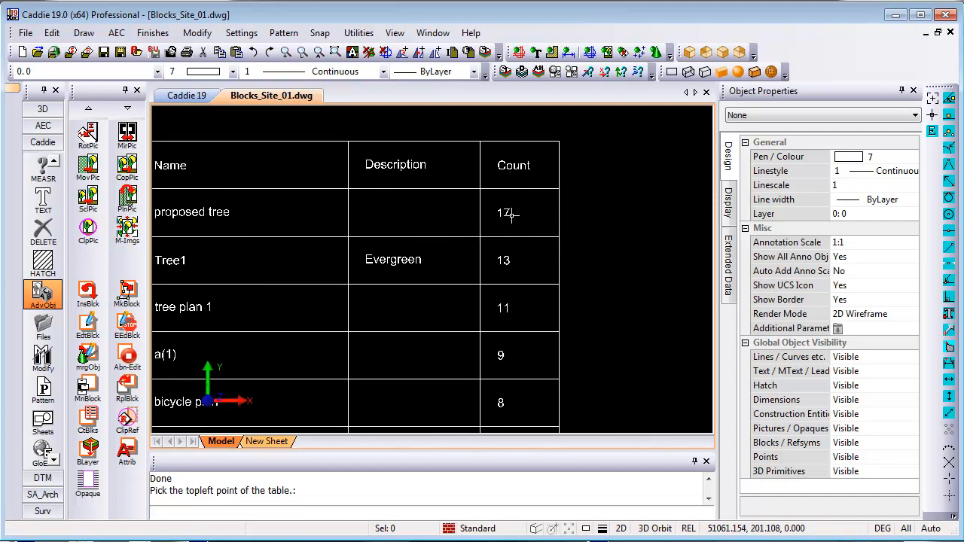
middle_click_drag(546, 293, 549, 203)
mouse_move(545, 352)
middle_mouse_down()
mouse_move(539, 214)
mouse_move(542, 371)
mouse_move(559, 295)
mouse_move(628, 323)
middle_mouse_up()
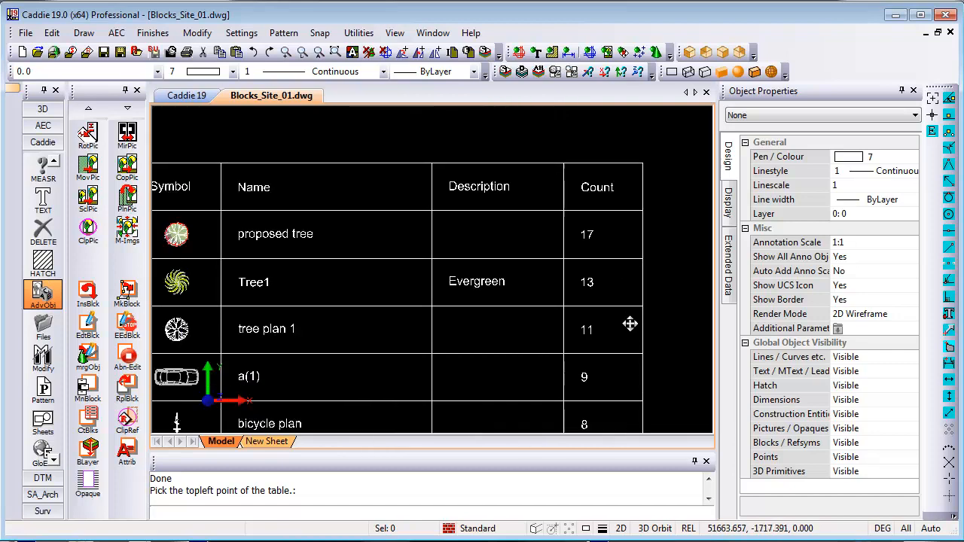
scroll(545, 259, "down", 3)
middle_click_drag(529, 281, 543, 279)
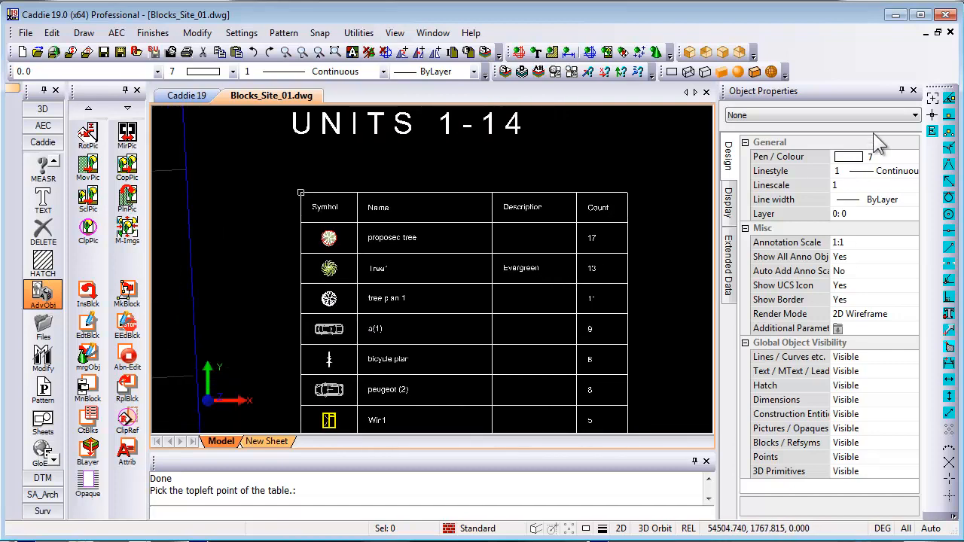
middle_click_drag(586, 205, 575, 199)
scroll(580, 198, "down", 5)
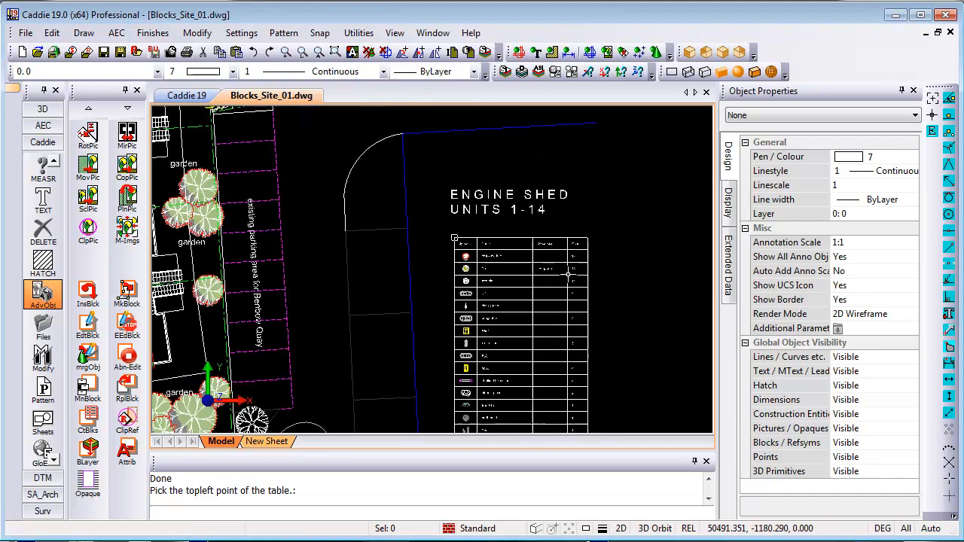
scroll(561, 279, "down", 1)
middle_click_drag(414, 258, 460, 275)
middle_click_drag(491, 306, 481, 299)
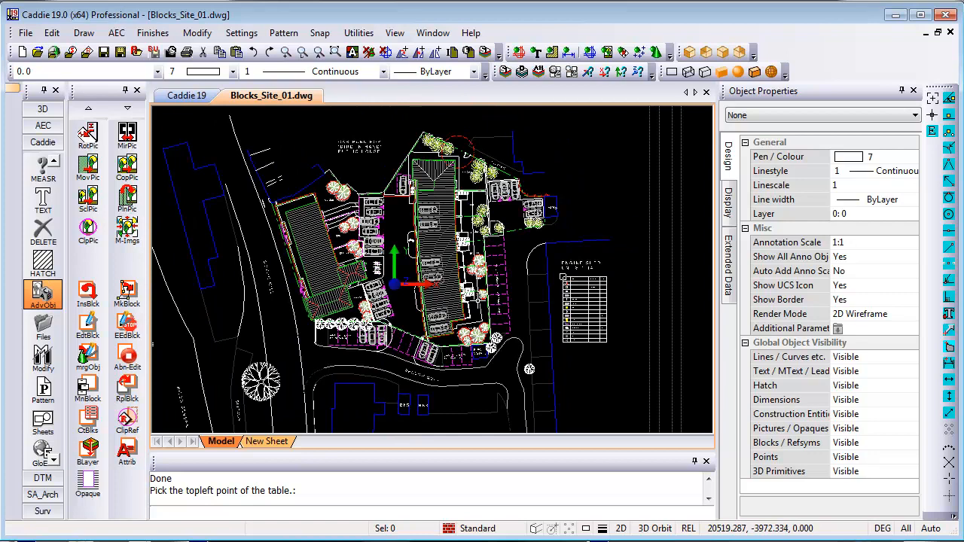